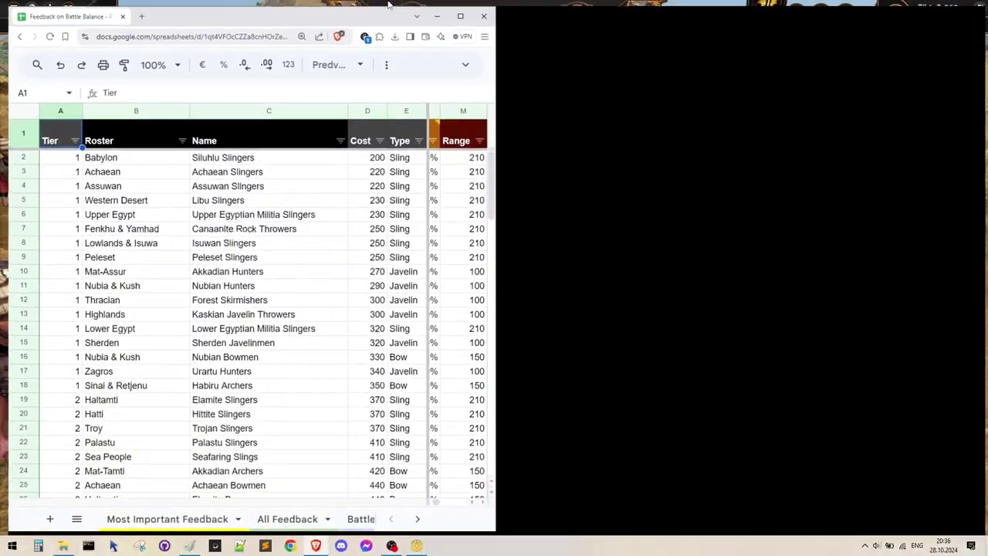
- Maximize the browser window and review the missile stats, total damage, lethal kills and DPS columns on the Missiles sheet
double_click(390, 5)
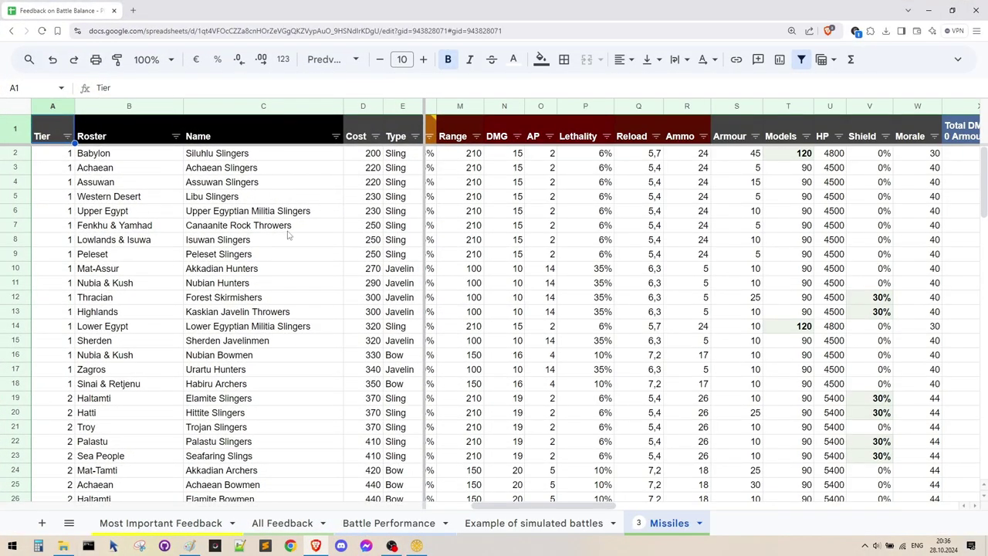
drag(455, 154, 701, 158)
scroll(553, 505, right, 5)
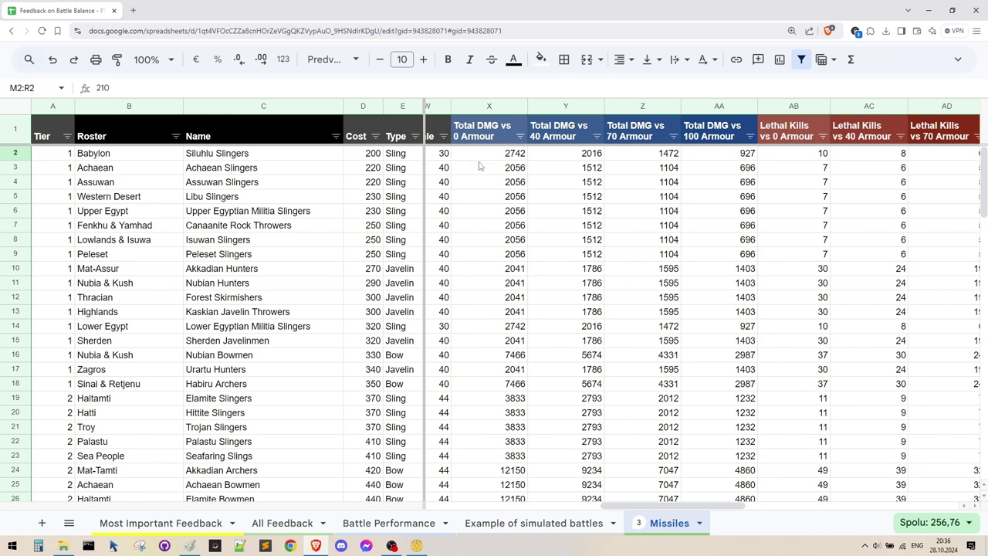
drag(477, 162, 716, 174)
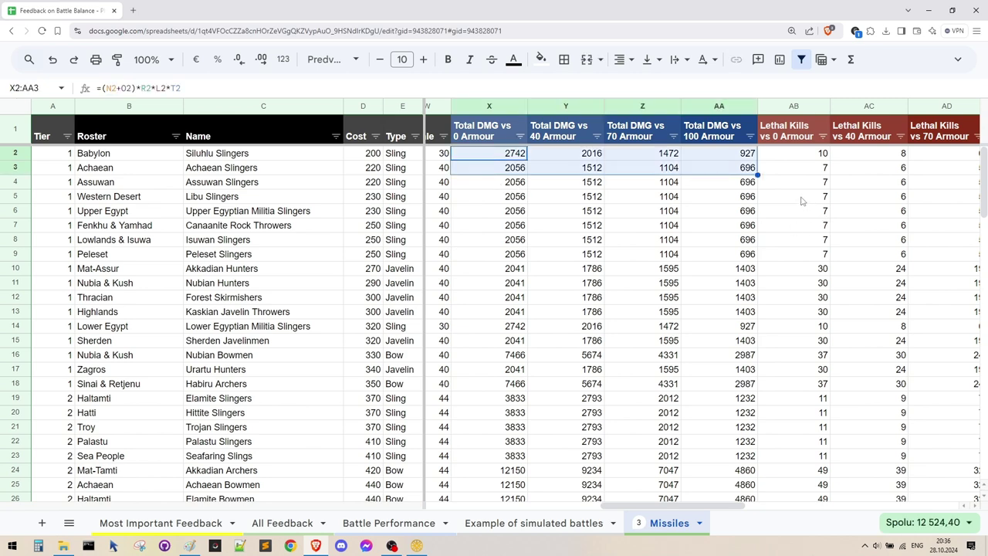
drag(802, 199, 902, 203)
drag(600, 505, 725, 415)
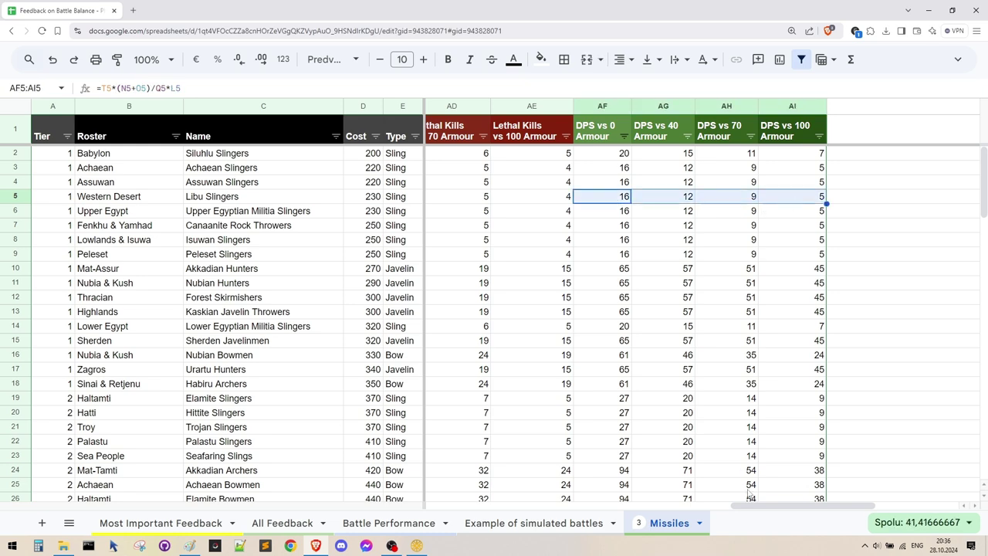
drag(760, 508, 522, 496)
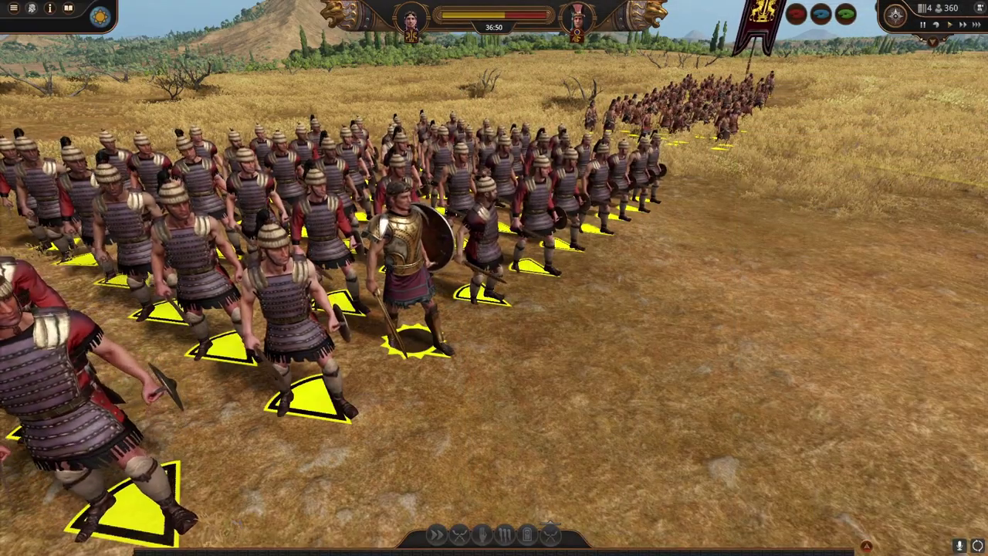
- Switch to the Total War battle, select the Achaean Slingers and fast-forward the fight
scroll(730, 337, down, 5)
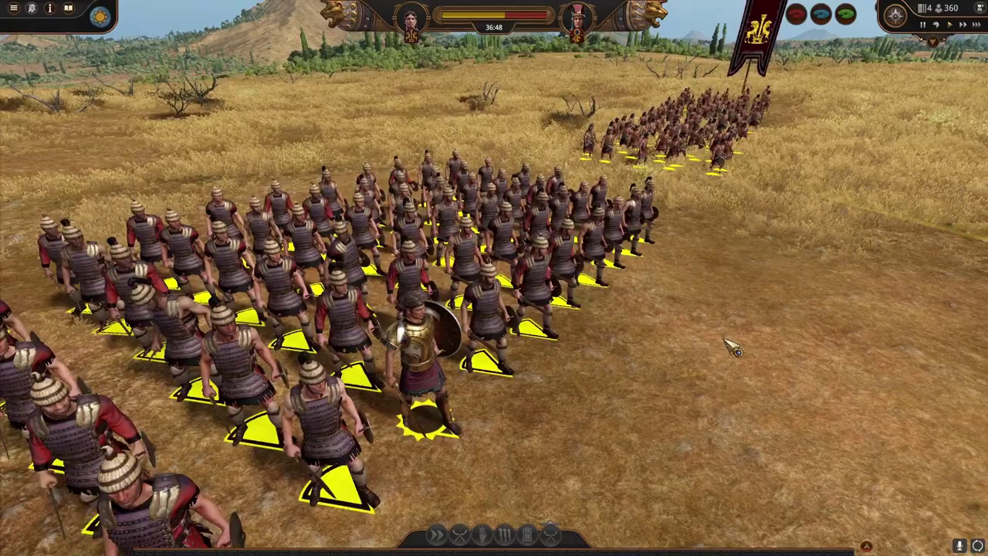
key(w)
key(e)
click(468, 339)
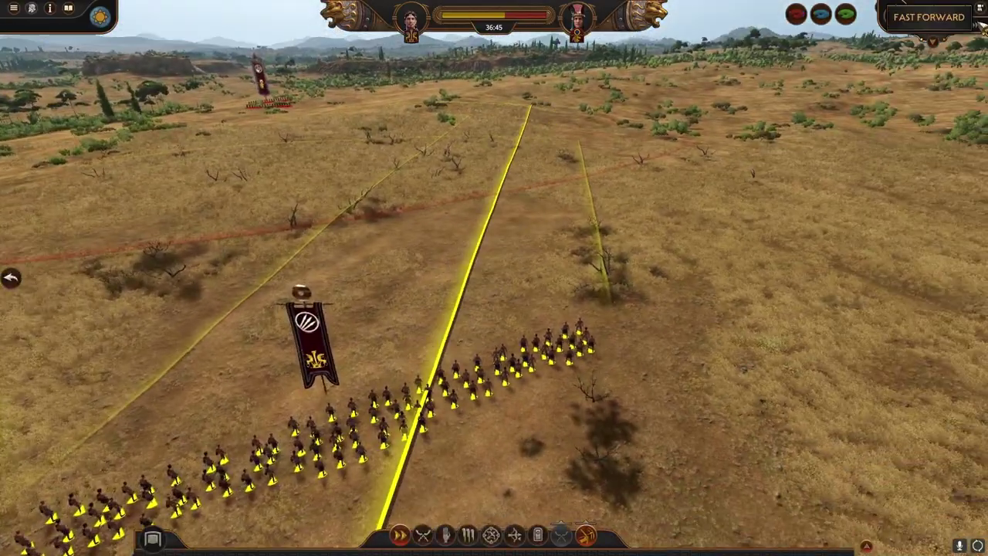
click(979, 25)
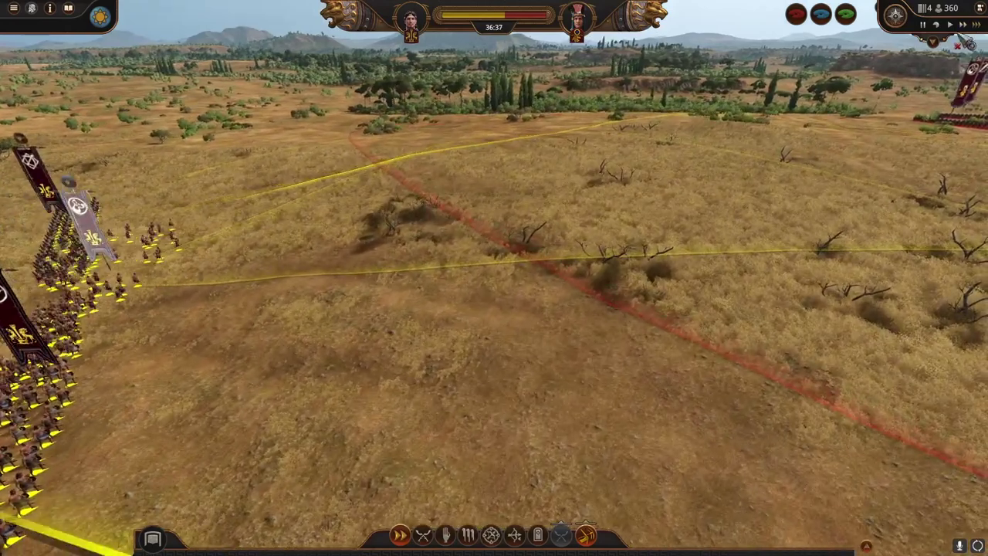
- Follow the Achaean Slingers' advance across the field and check the enemy Nubian Slingers opposite them
key(q)
key(d)
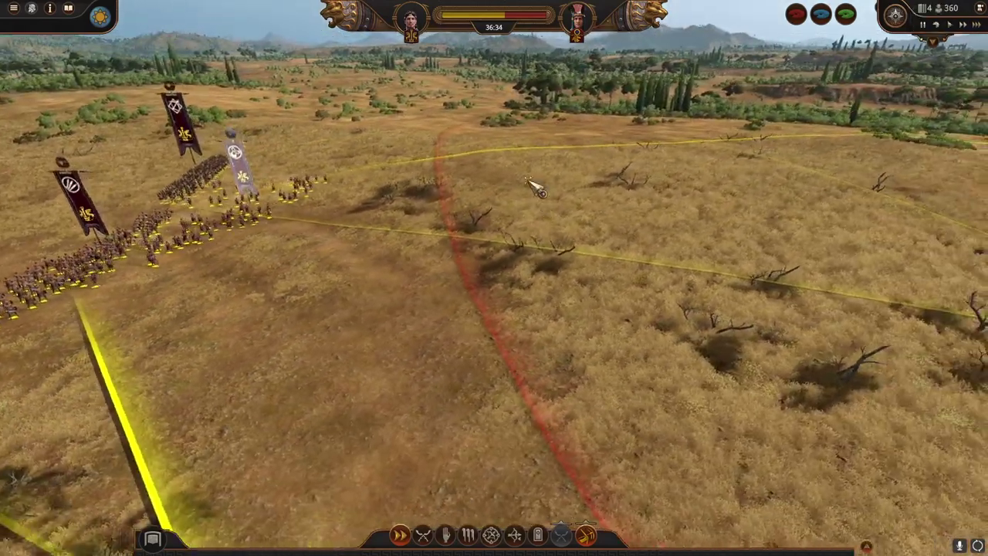
drag(595, 259, 566, 344)
key(d)
key(a)
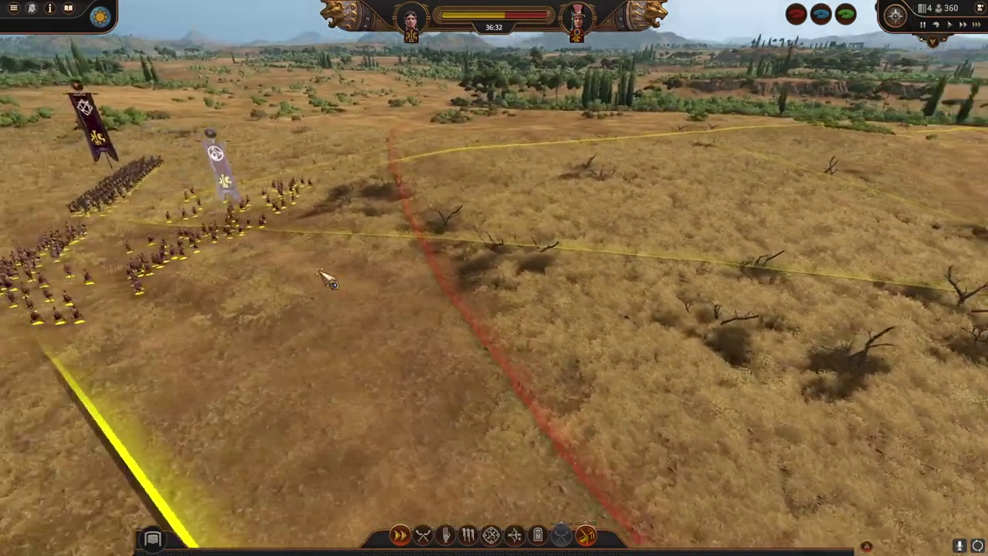
key(e)
key(w)
key(w)
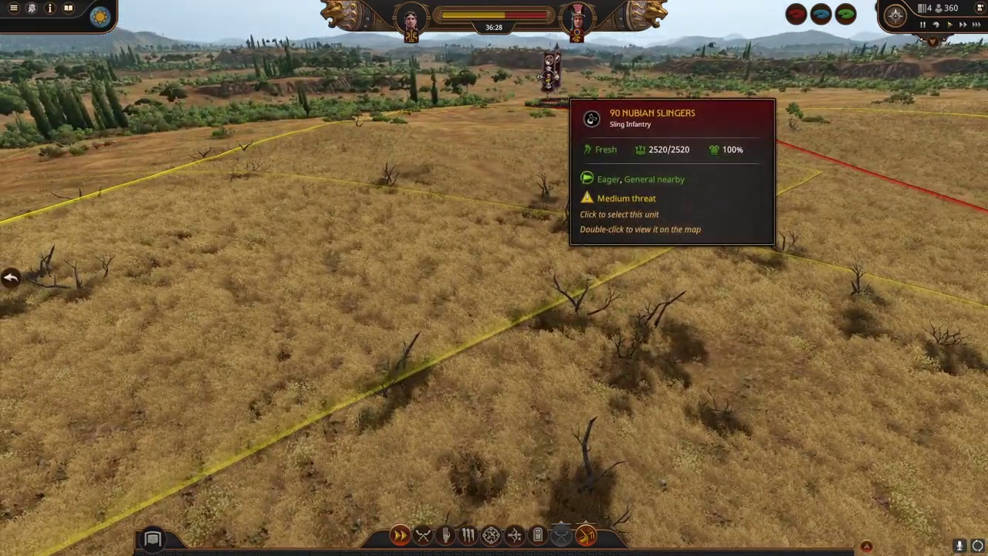
key(q)
key(s)
key(a)
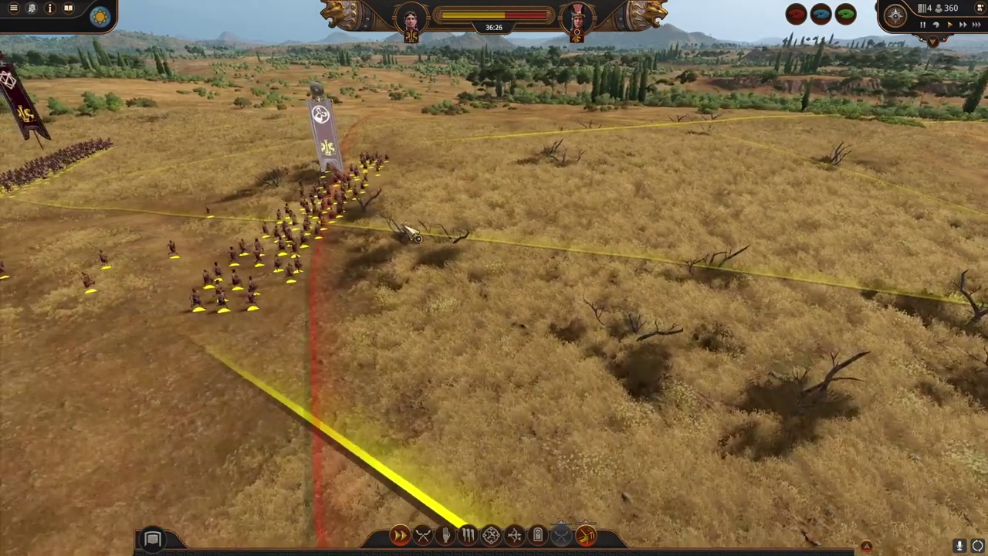
- Examine the Achaean Slingers' stats and watch their health while they take fire from the Nubian Slingers
mouse_move(388, 224)
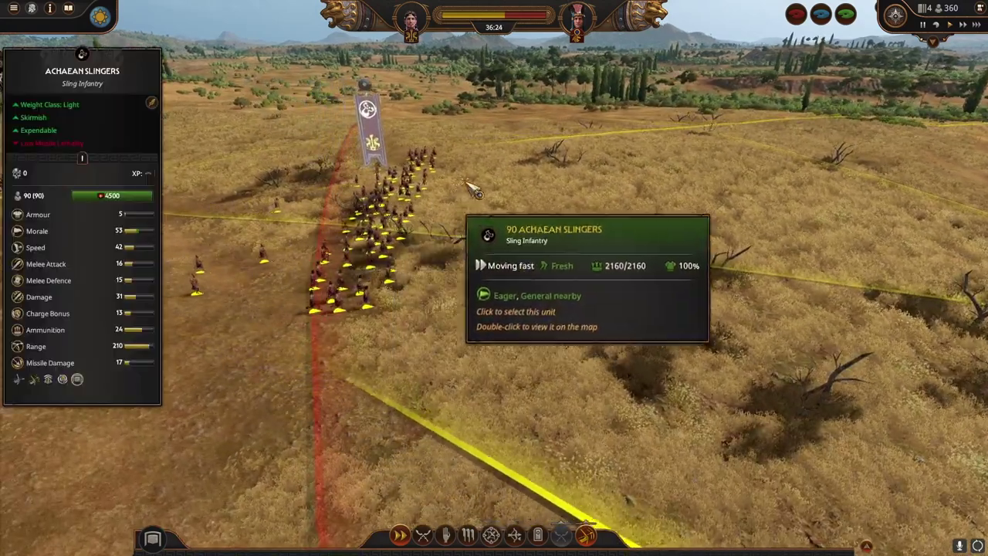
key(w)
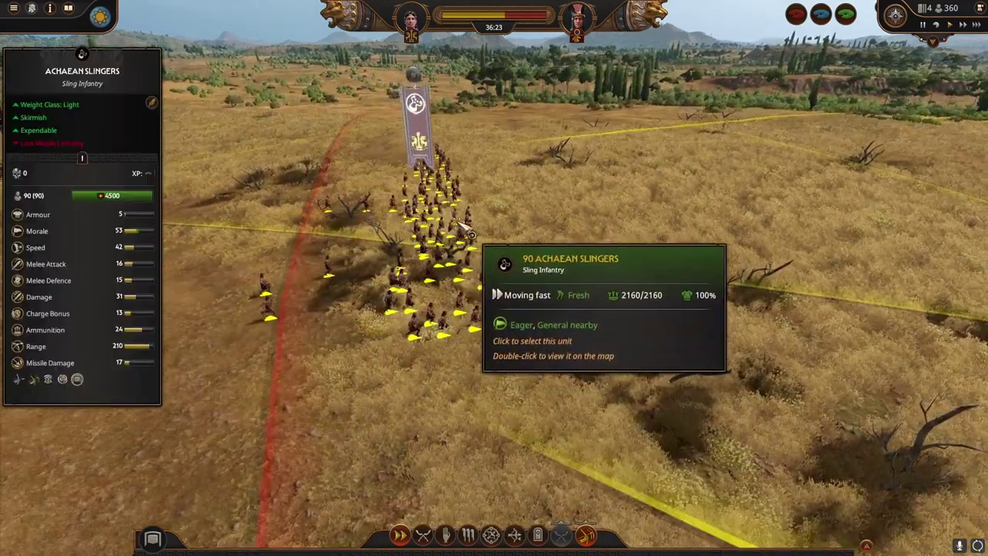
key(e)
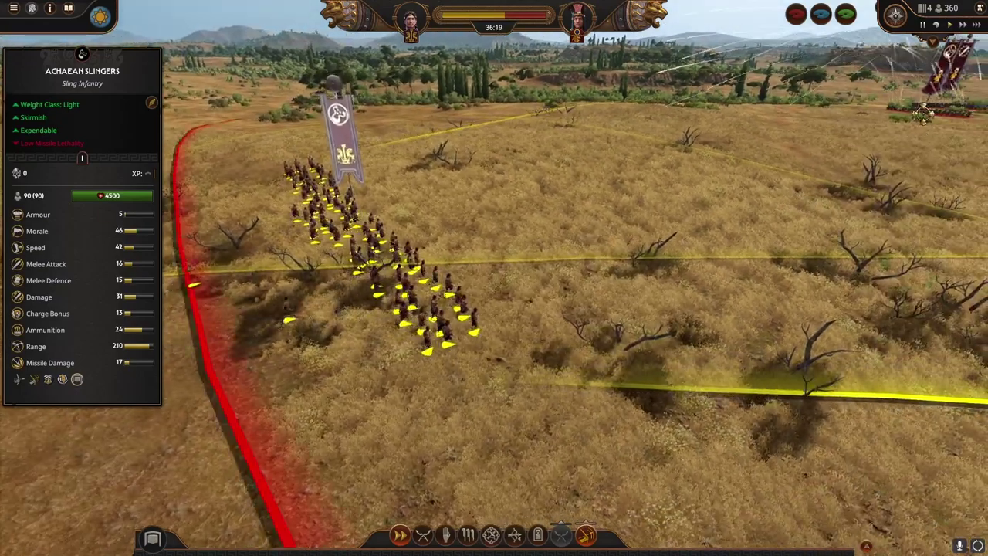
key(q)
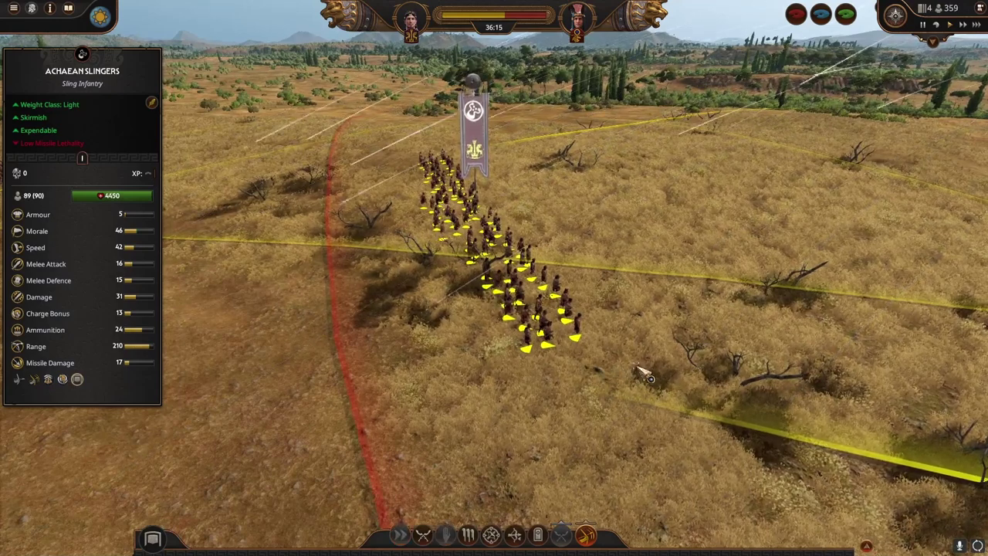
scroll(660, 359, down, 3)
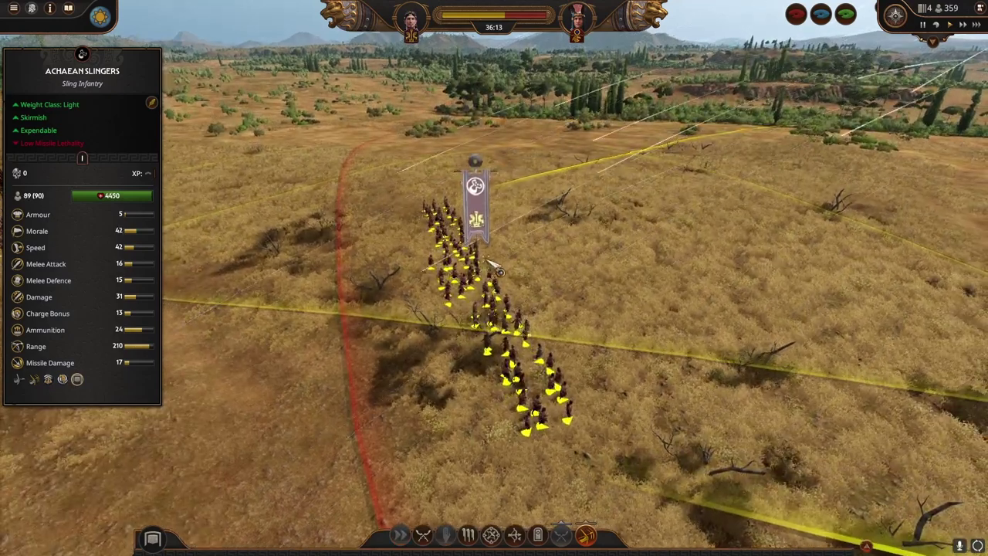
scroll(515, 329, up, 3)
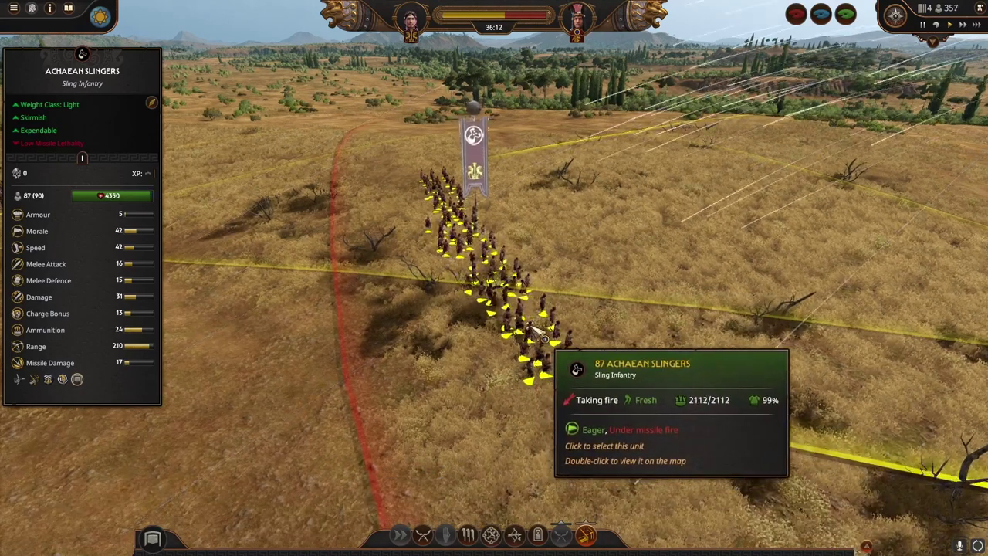
key(e)
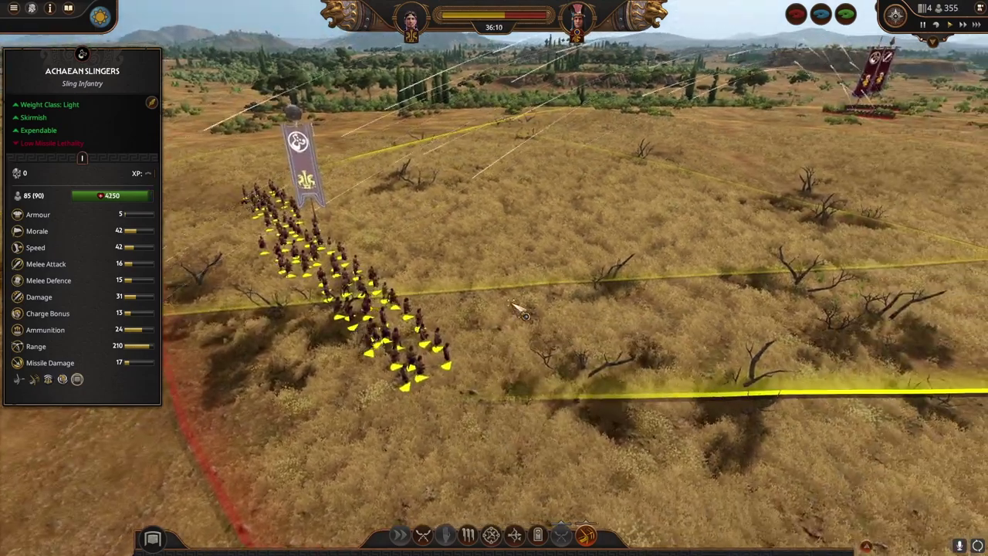
key(q)
scroll(633, 288, down, 2)
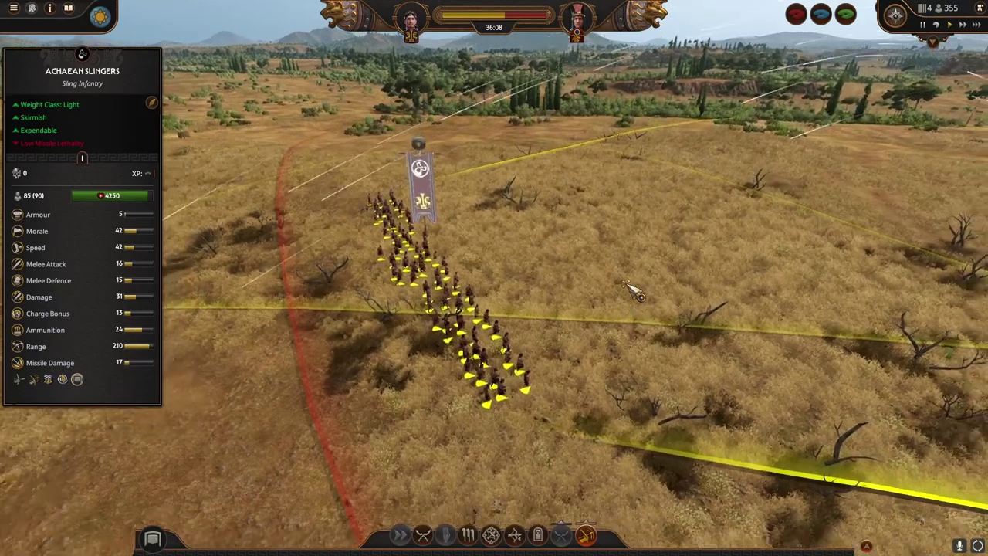
- Mark the Achaean Slingers with a blue freehand circle and observe the formation from several angles
key(a)
key(s)
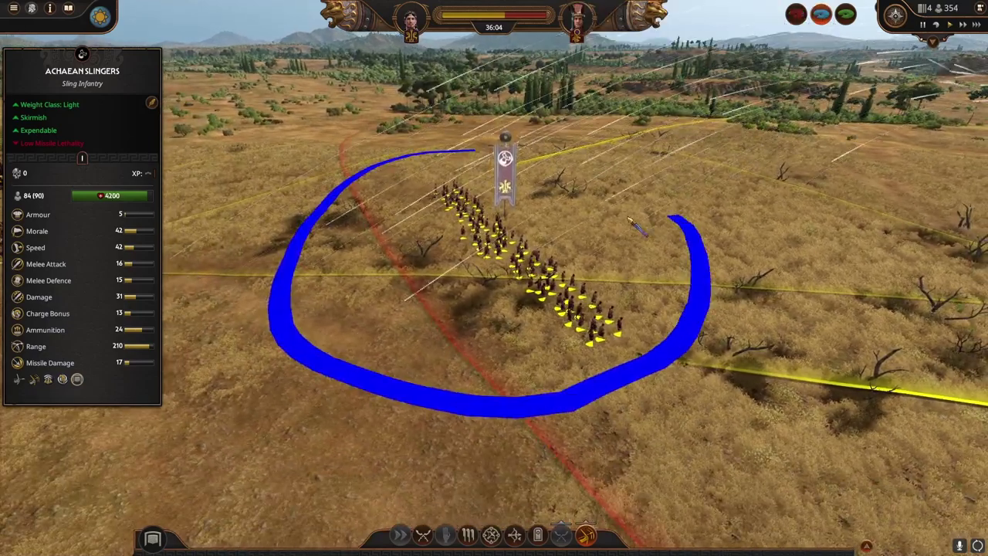
key(w)
key(e)
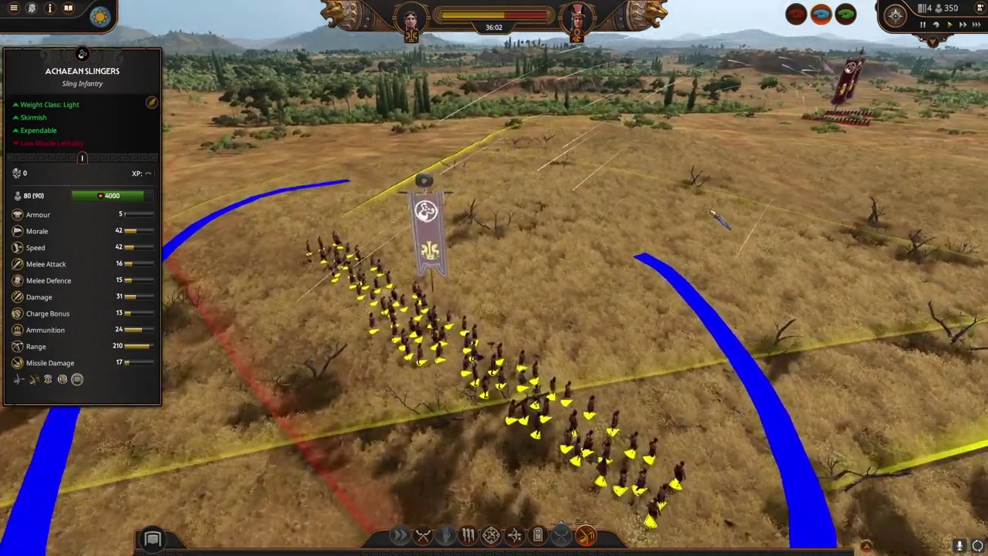
key(q)
key(s)
key(w)
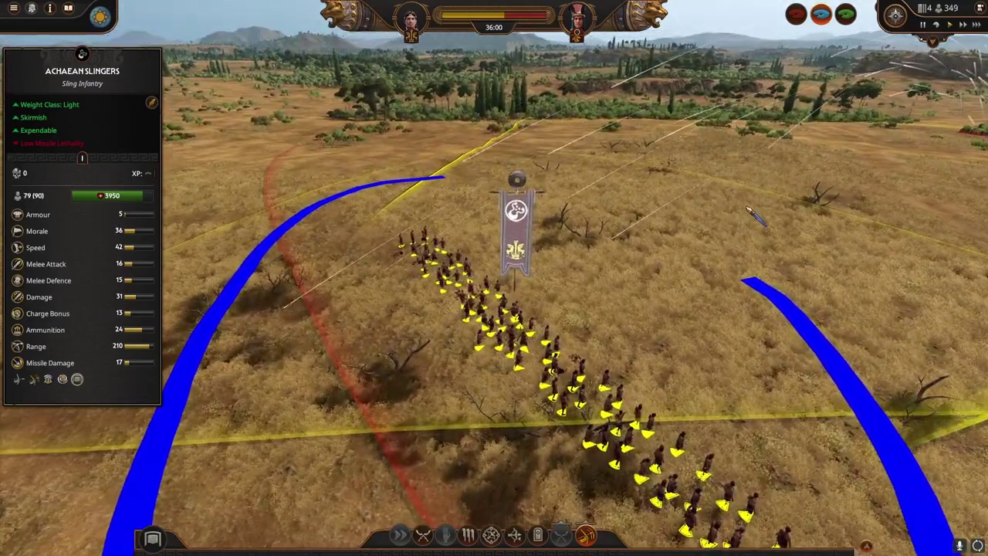
key(e)
key(s)
key(q)
key(s)
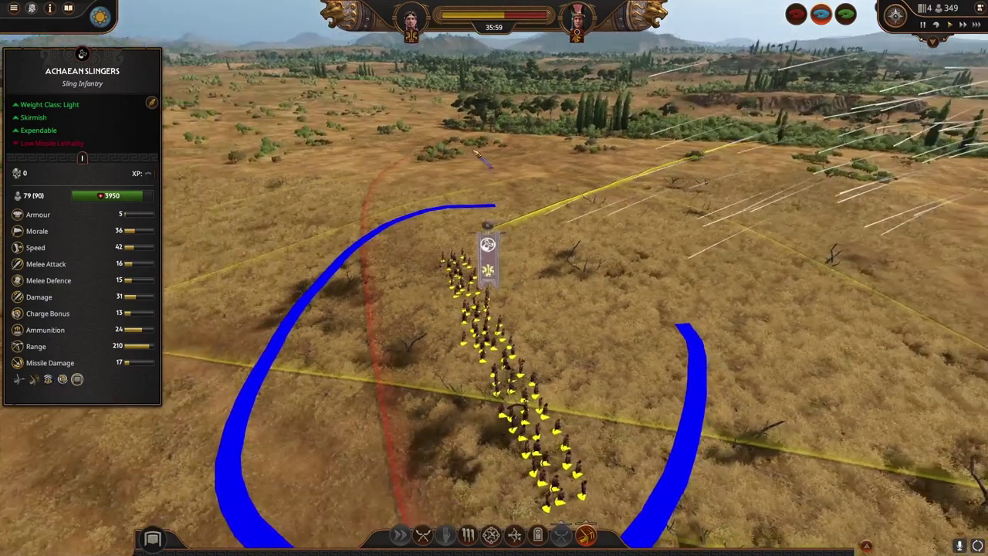
- Compare the stats and remaining men of the Achaean Slingers with those of the enemy Nubian Slingers
mouse_move(104, 199)
key(e)
mouse_move(847, 150)
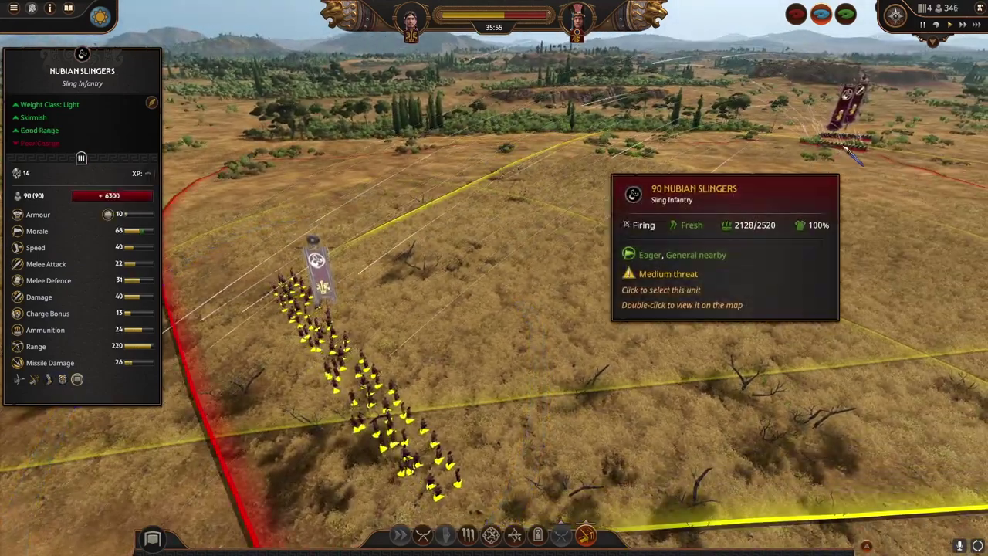
key(s)
key(q)
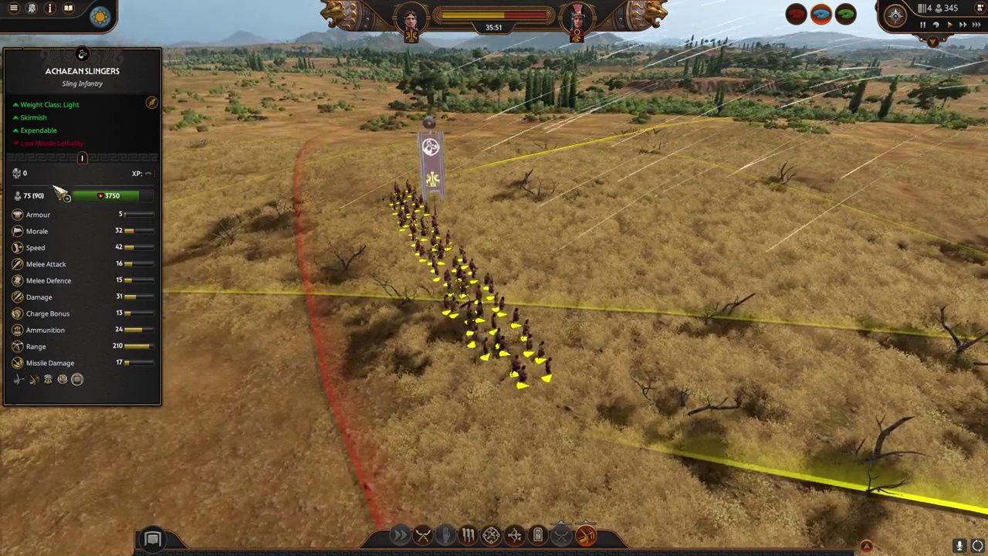
mouse_move(36, 197)
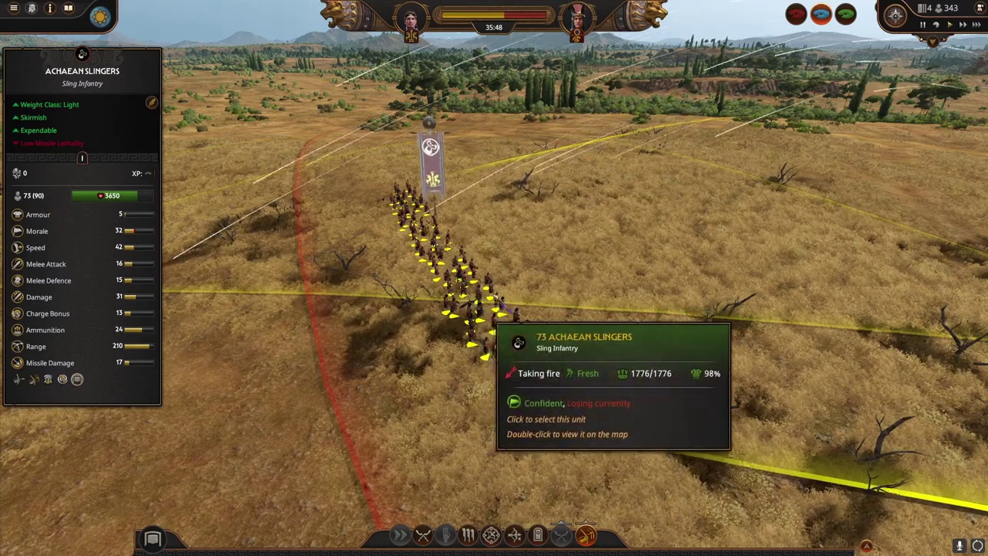
- Draw another blue circle around the Achaean Slingers, then clear the unit selection while checking the enemy Nubian Slingers
key(a)
key(e)
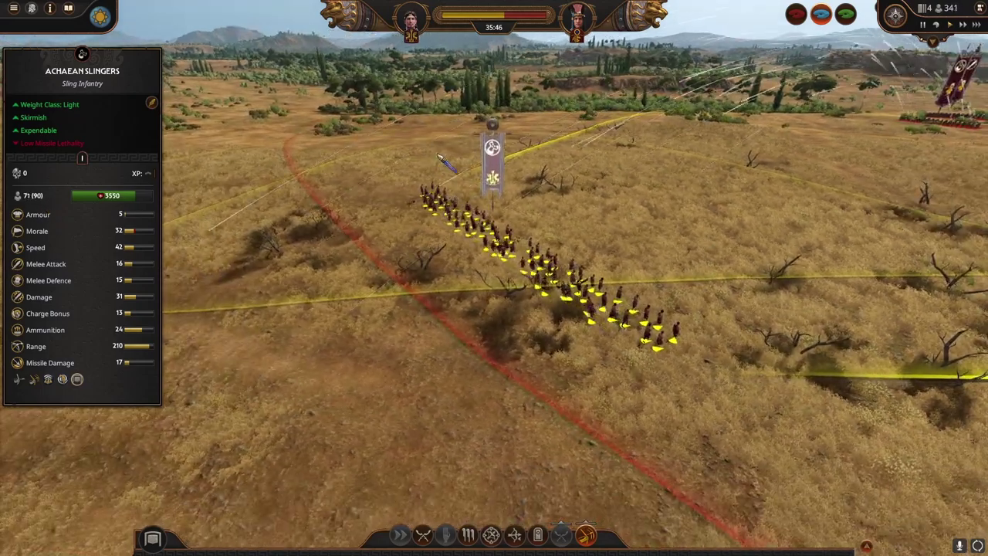
scroll(394, 211, down, 3)
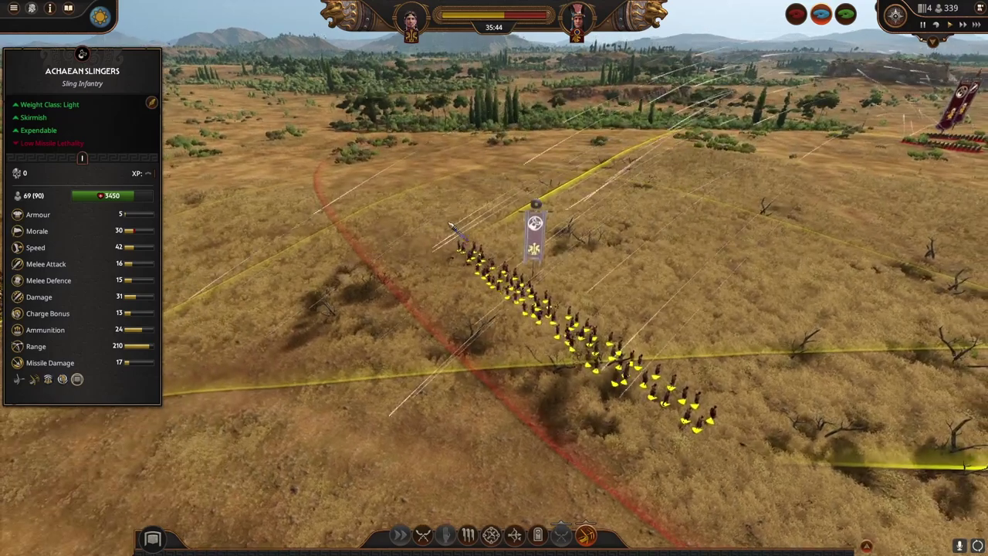
mouse_move(452, 206)
mouse_down()
mouse_move(357, 432)
mouse_move(591, 243)
mouse_up()
key(e)
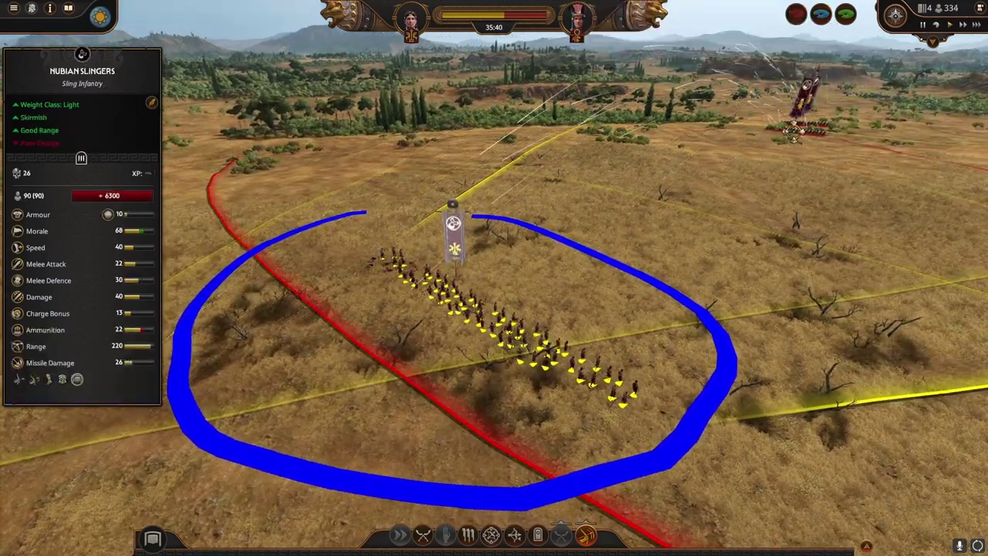
click(750, 218)
mouse_move(806, 138)
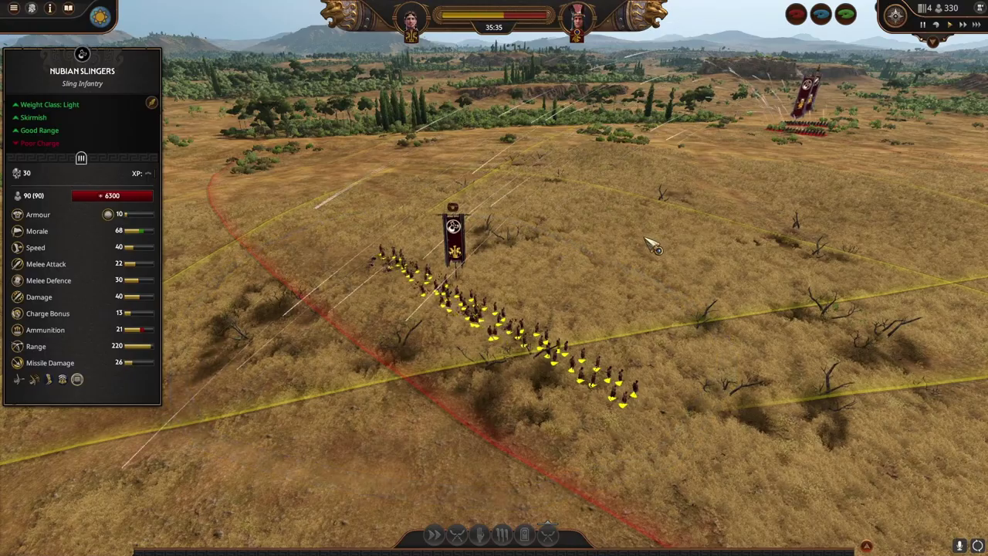
- Select the Bows of Mycenae and view their firing range relative to the slingers ahead
key(q)
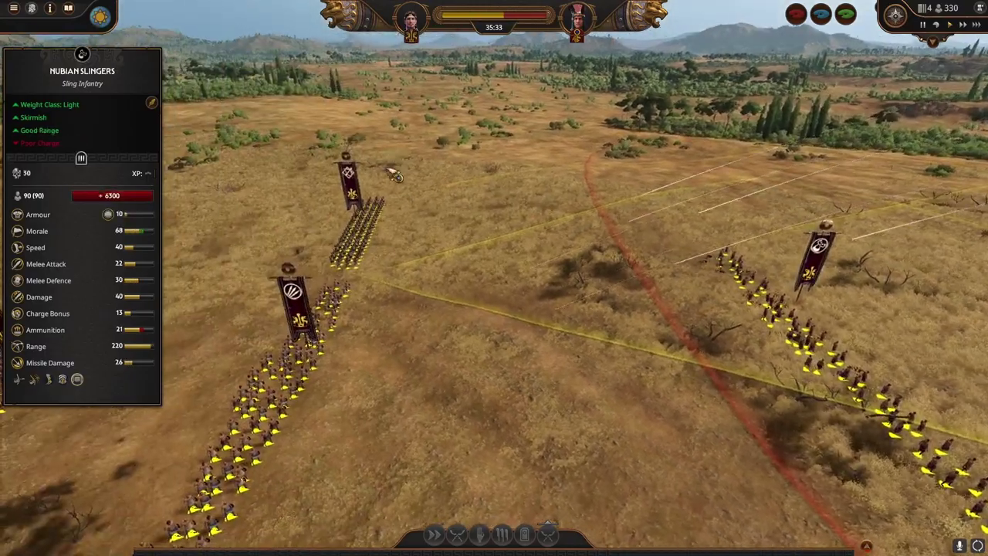
click(362, 184)
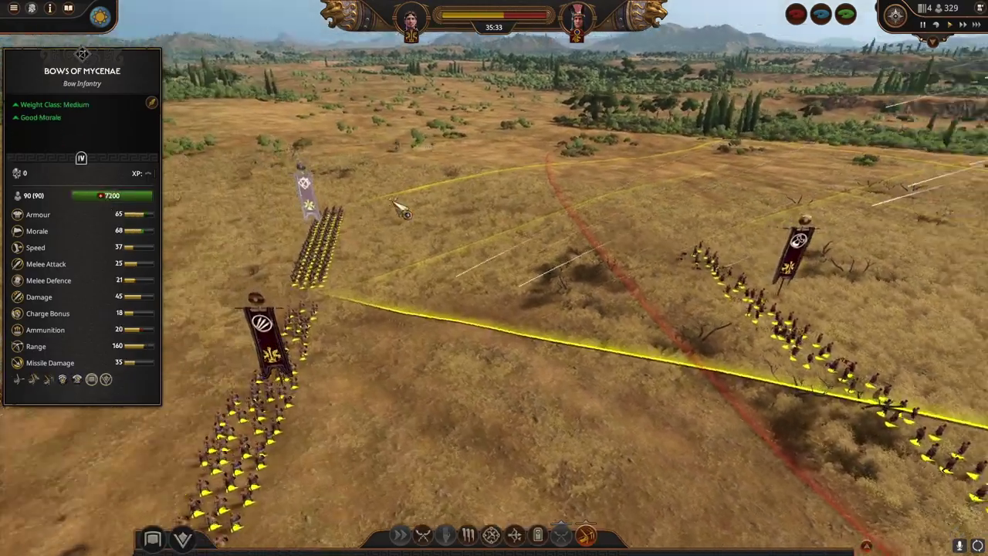
key(e)
right_click(344, 235)
key(e)
key(s)
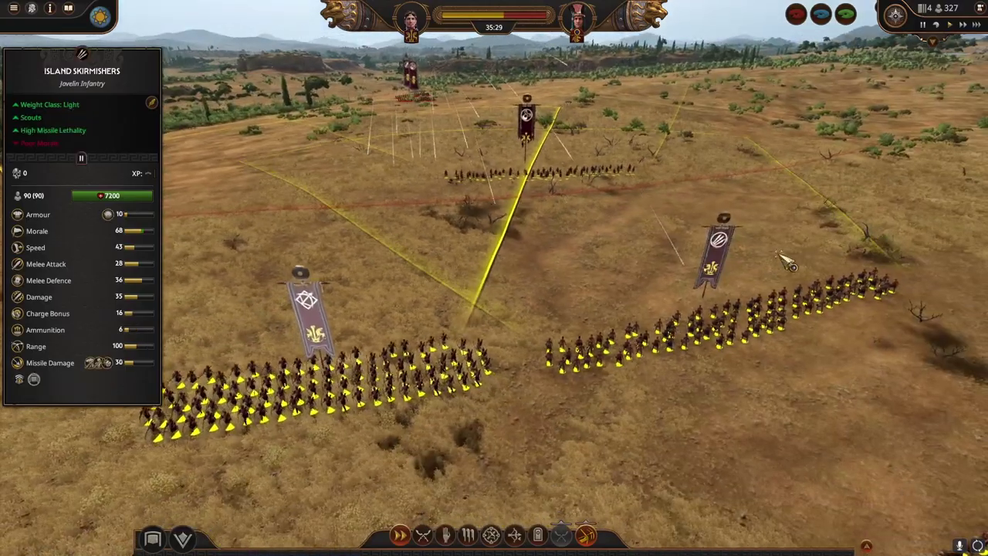
- Select the Island Skirmishers to show their firing arc and stats
key(d)
click(657, 358)
key(w)
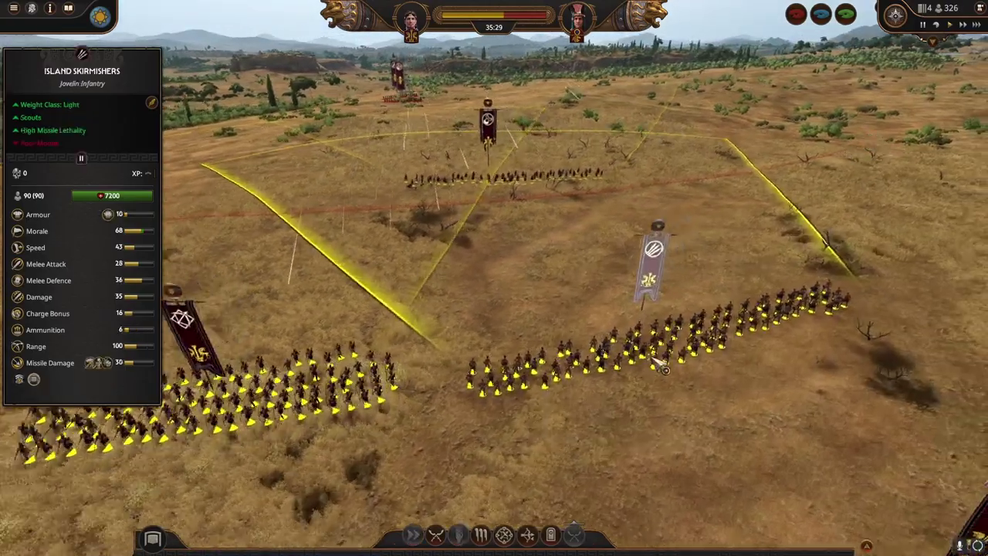
- View the Island Skirmishers' firing range, then select the Bows of Mycenae and read their missile damage breakdown
right_click(648, 303)
key(s)
key(q)
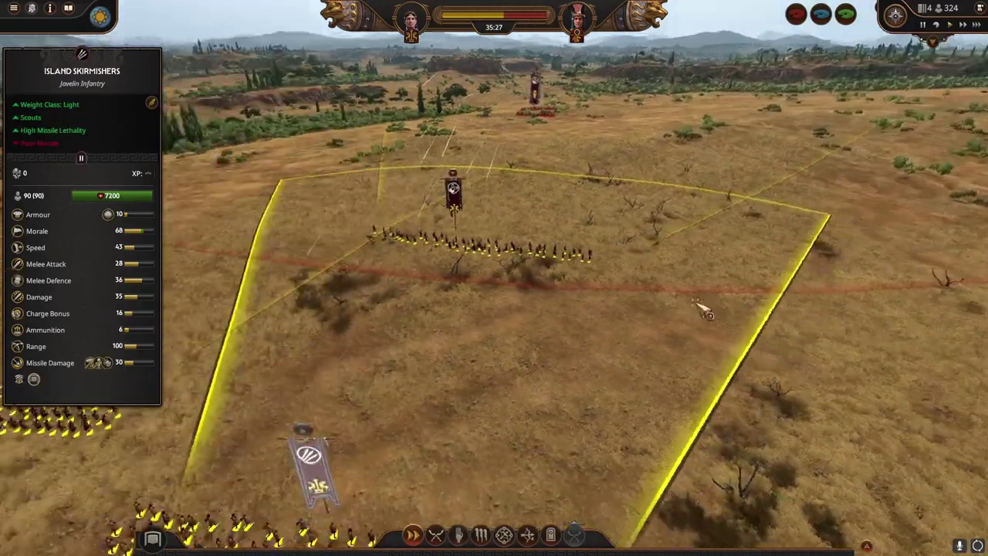
key(a)
key(w)
click(344, 363)
key(e)
key(a)
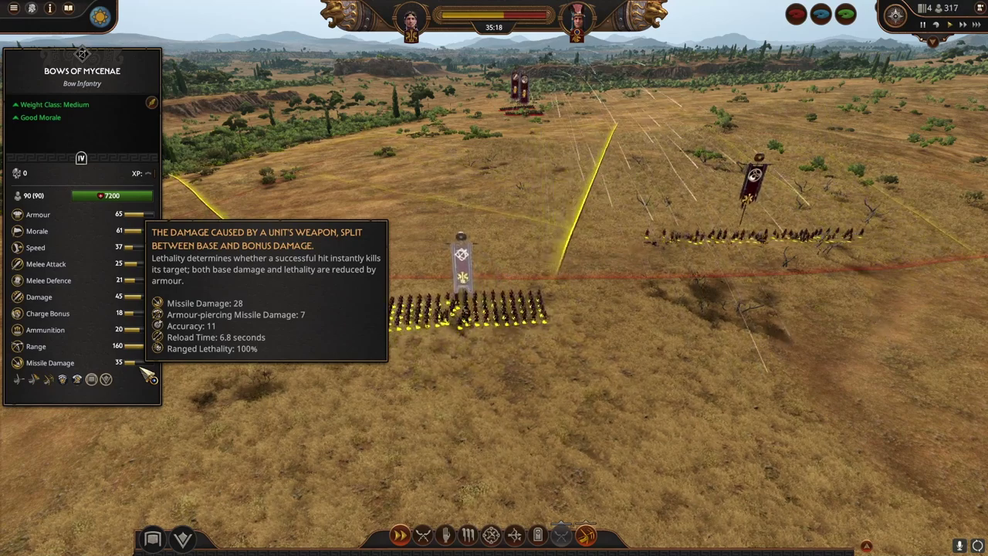
- Select the Achaean Slingers and read their missile damage breakdown
key(w)
key(d)
click(681, 283)
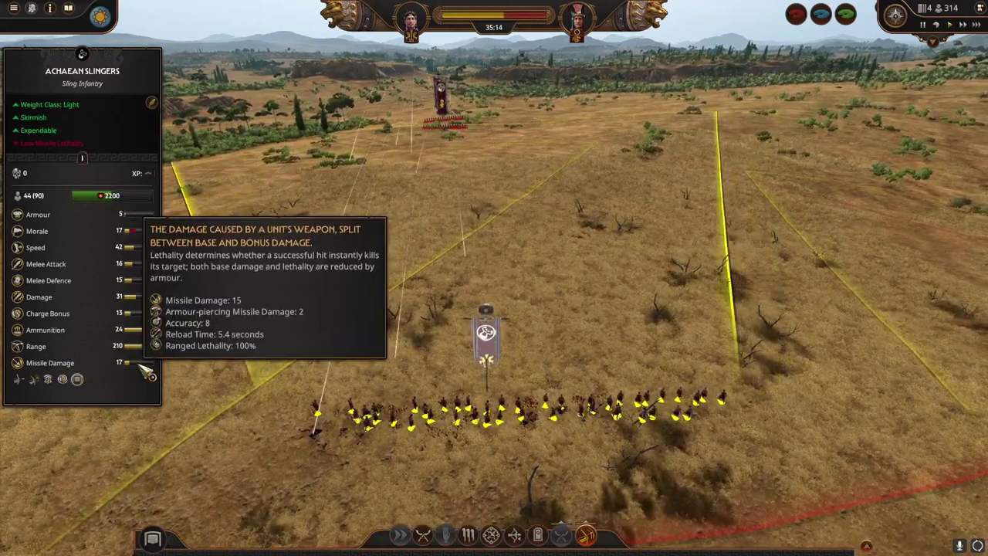
- Compare the Island Skirmishers and Bows of Mycenae in turn, then check the Achaean Slingers' remaining unit size
key(3)
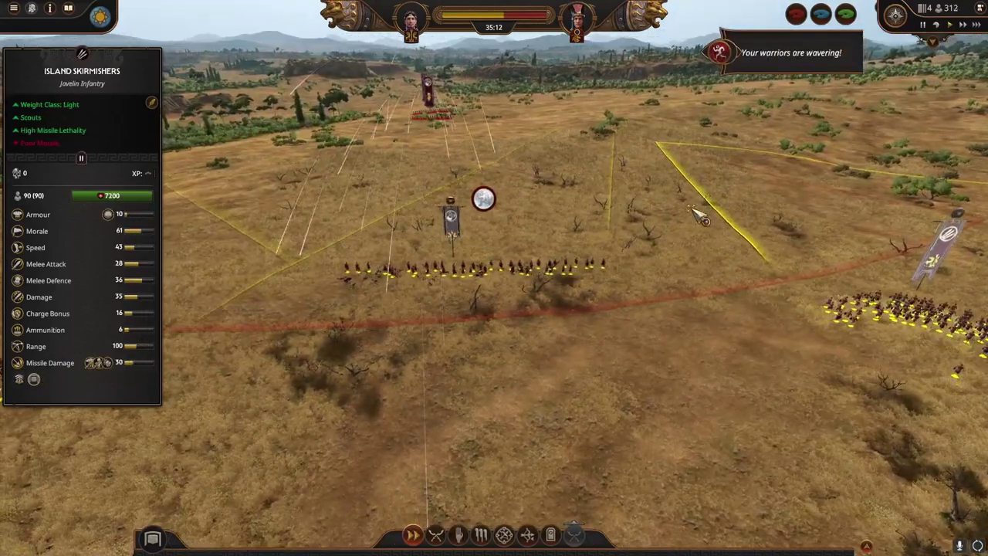
key(1)
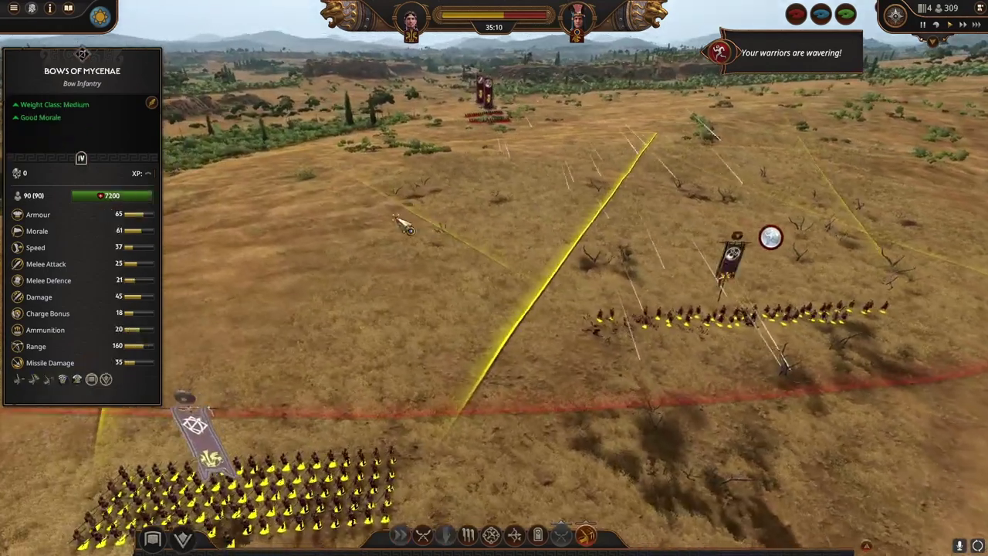
key(2)
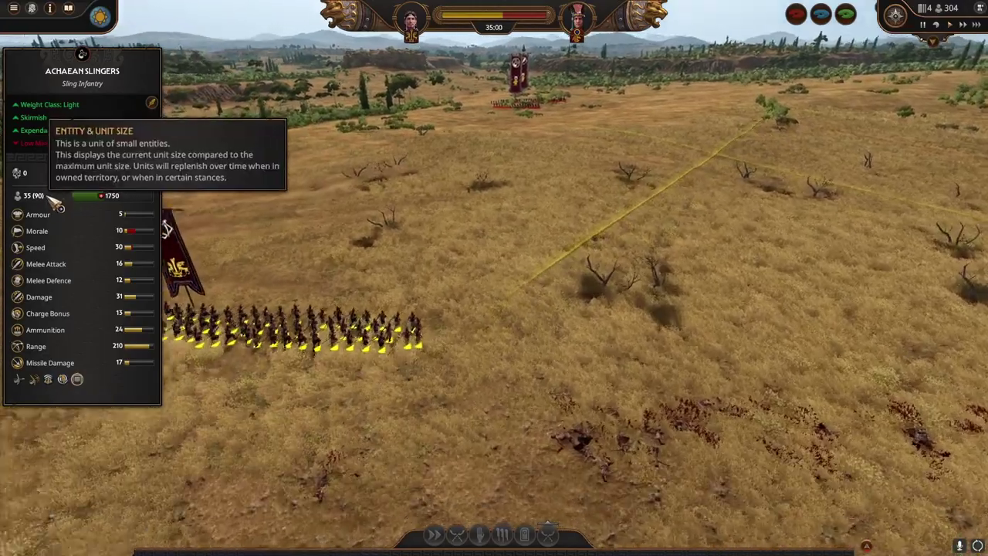
- Select the Bows of Mycenae and watch the enemy Nubian units at the edge of their firing range
key(a)
click(290, 385)
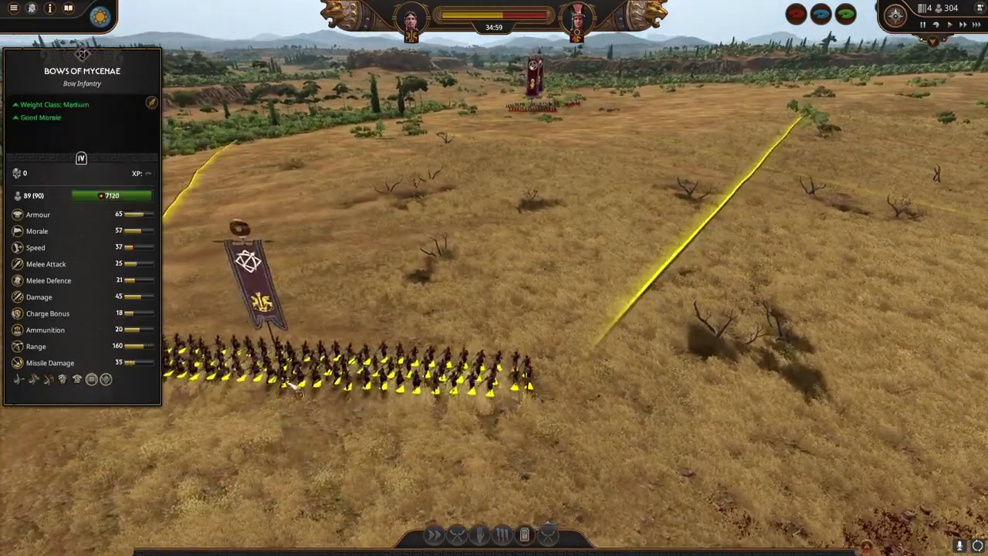
key(e)
key(a)
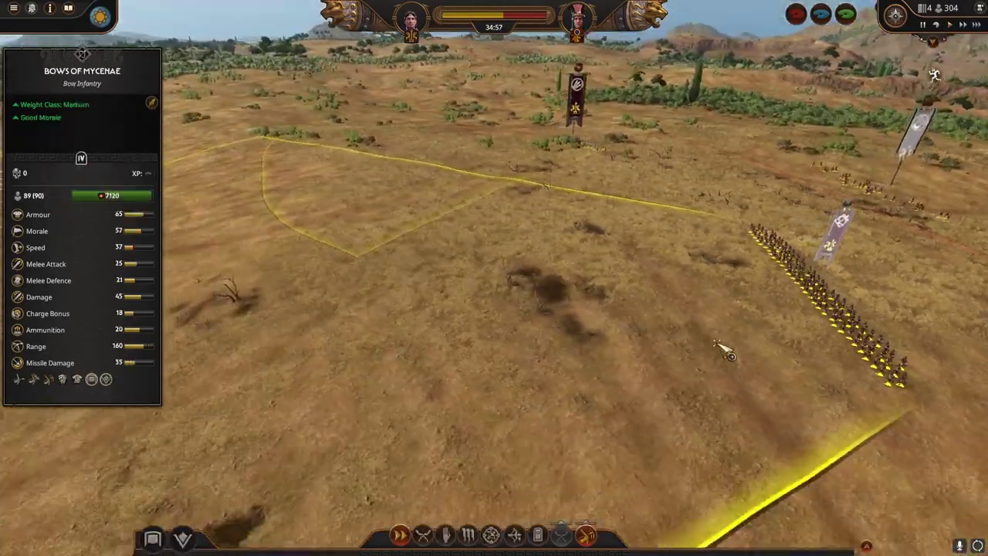
key(a)
key(q)
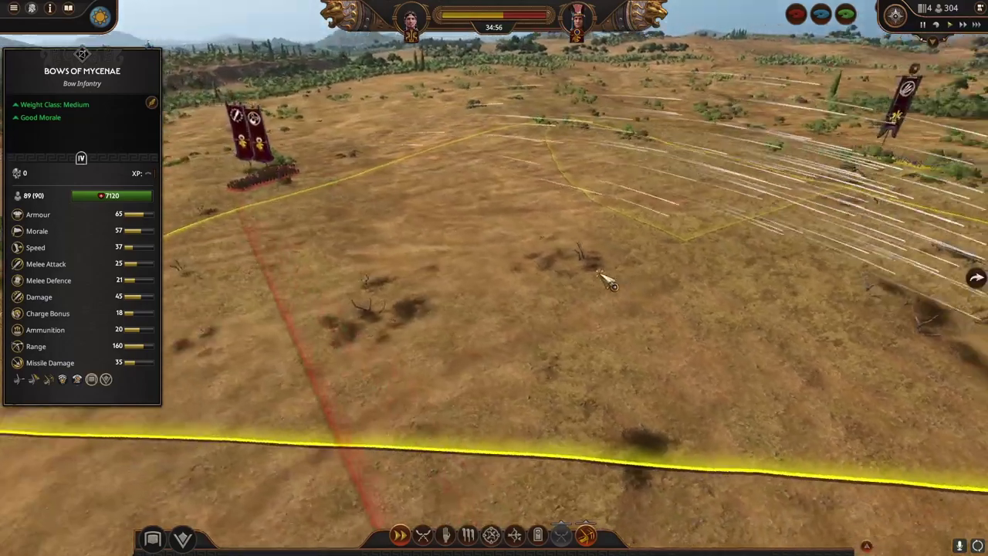
key(e)
key(a)
key(w)
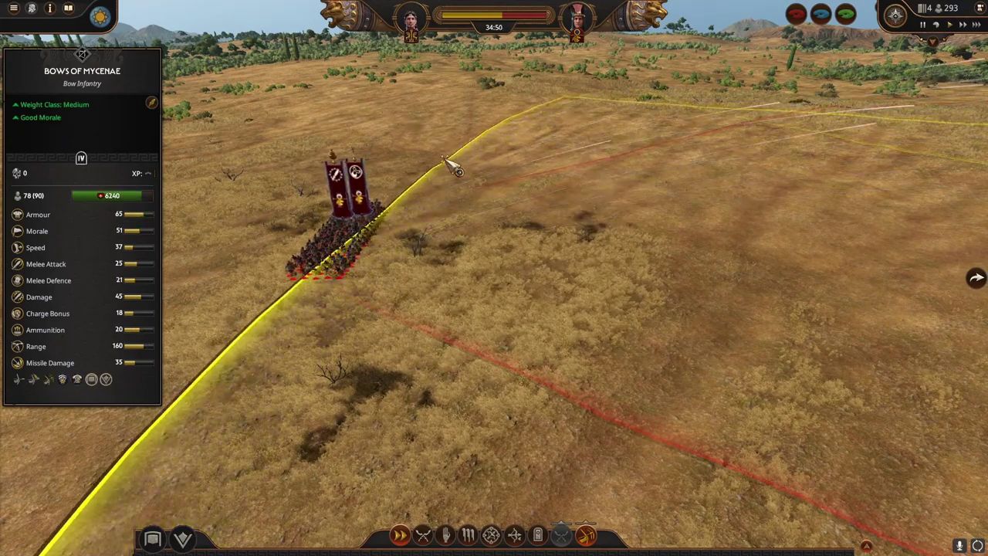
key(e)
key(a)
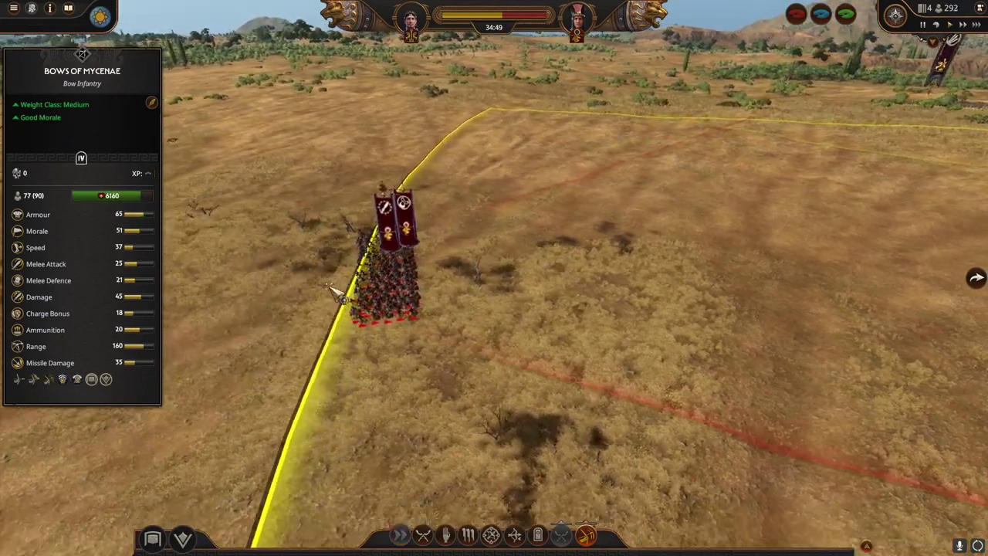
- Draw a blue general marker circle around the two enemy units targeted by the Bows of Mycenae
right_click(795, 34)
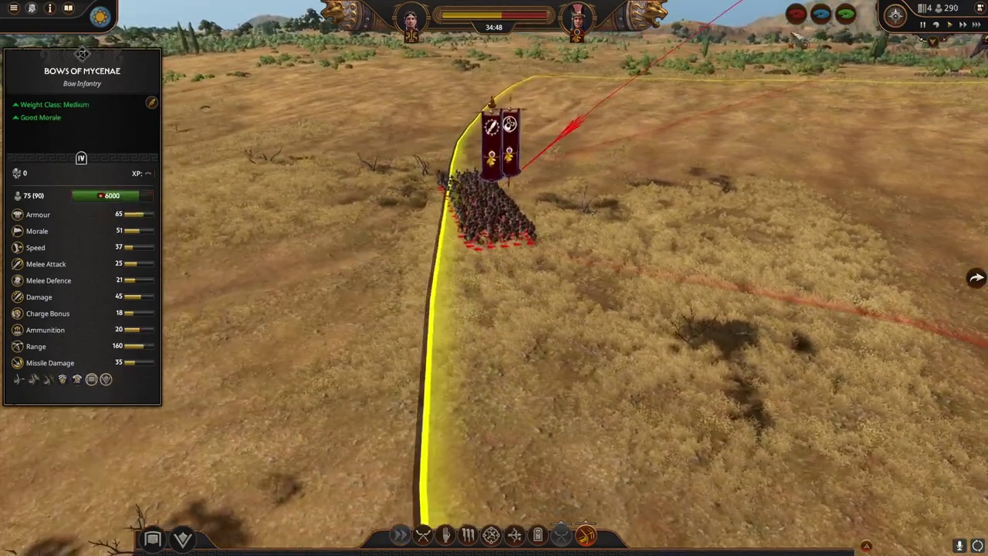
key(w)
click(821, 13)
drag(440, 128, 279, 240)
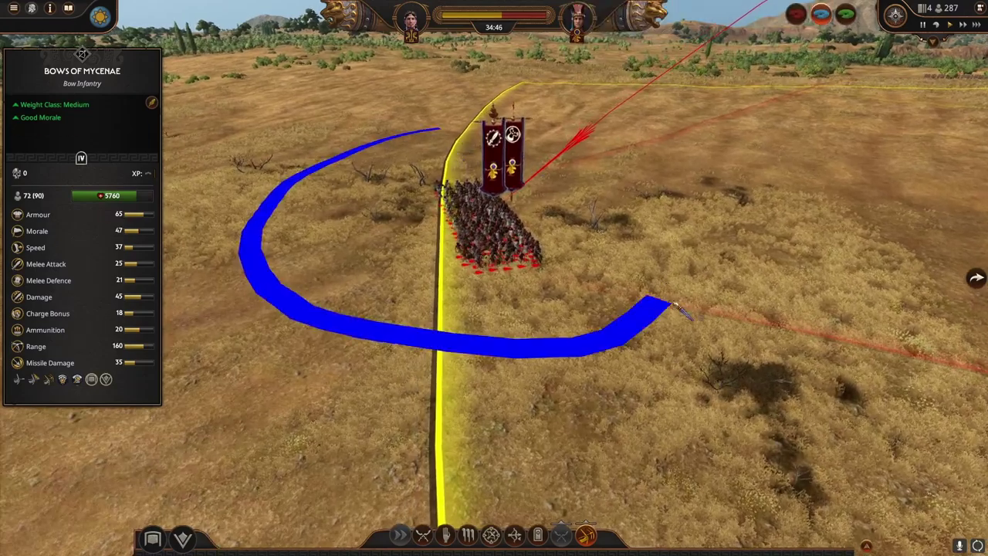
key(d)
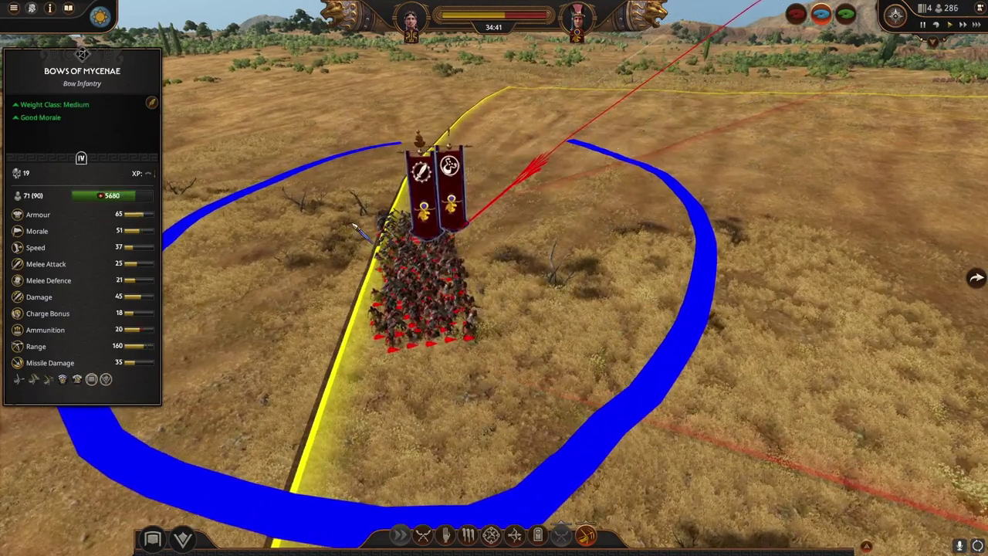
- Draw another blue circle around the enemy Nubian Slingers and compare their stats with the Bows of Mycenae
scroll(363, 230, up, 1)
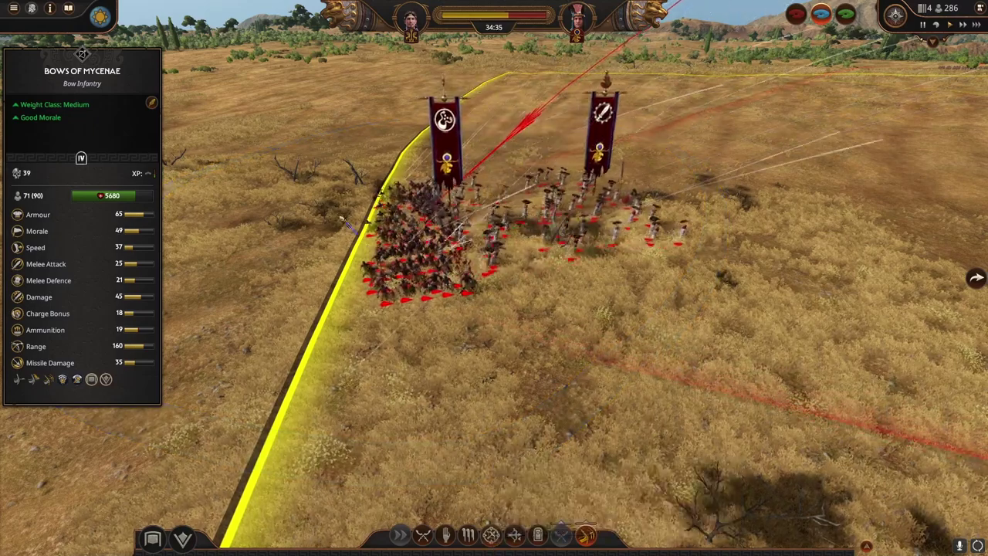
mouse_move(354, 156)
mouse_down()
mouse_move(500, 353)
mouse_move(351, 165)
mouse_up()
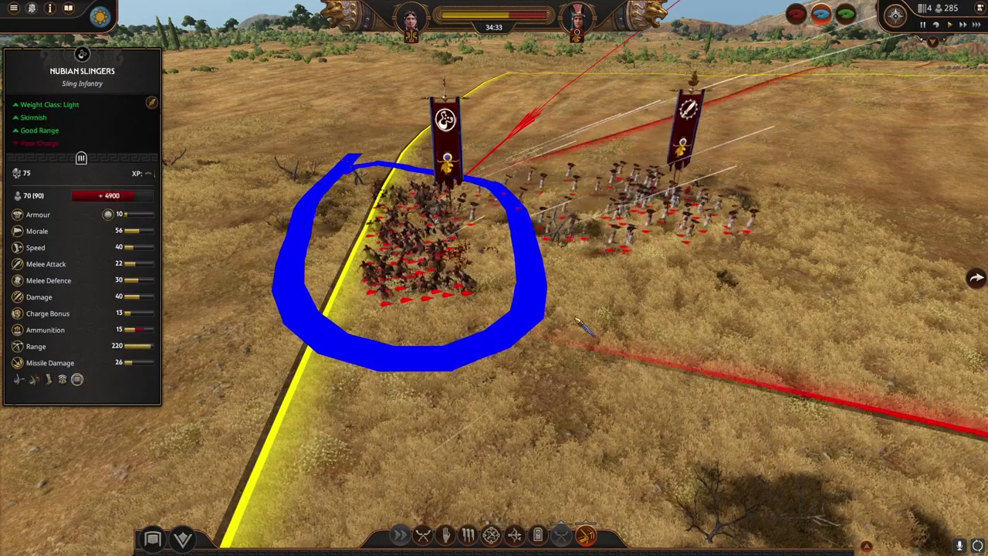
scroll(584, 323, down, 2)
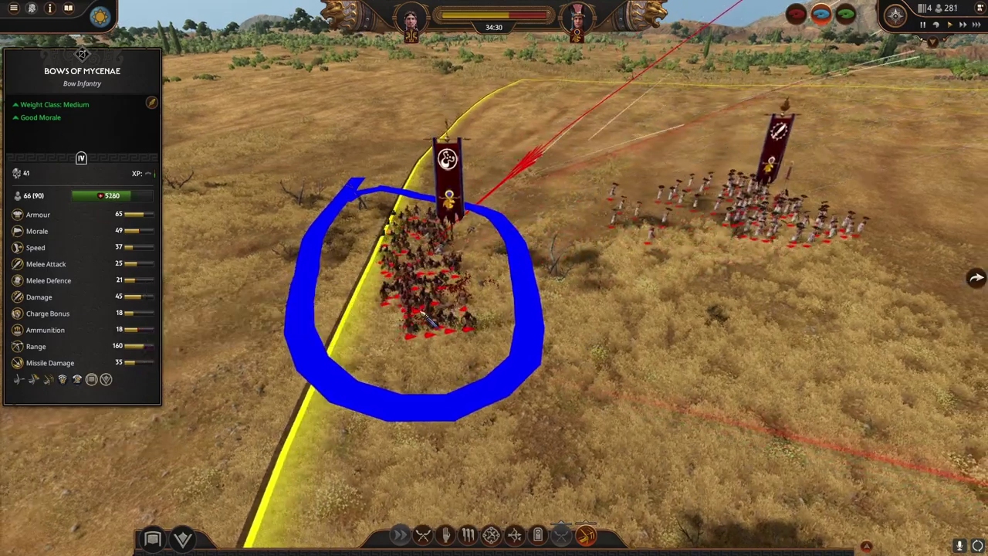
key(w)
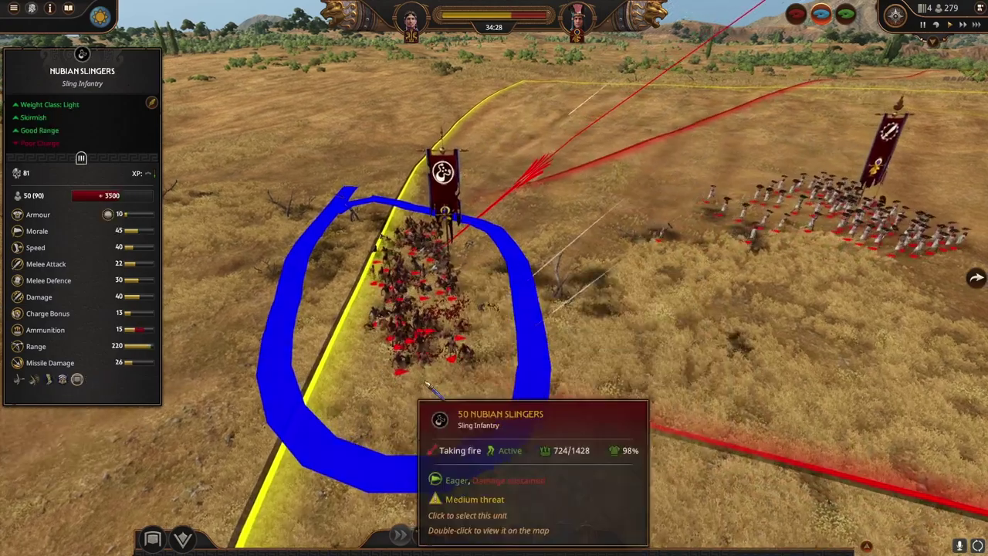
- Draw a blue line through the ground in front of the Island Skirmishers and select that unit
key(e)
key(w)
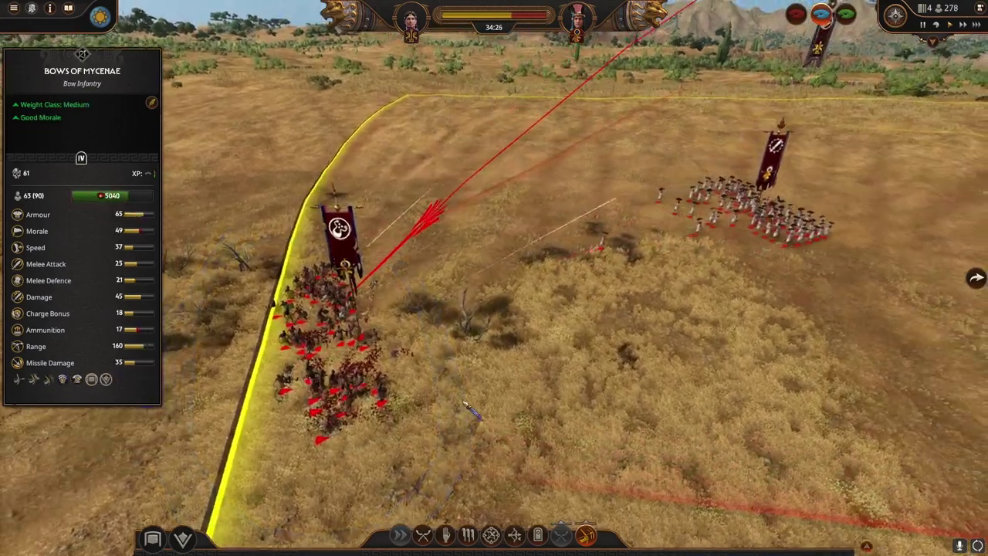
key(e)
key(w)
key(e)
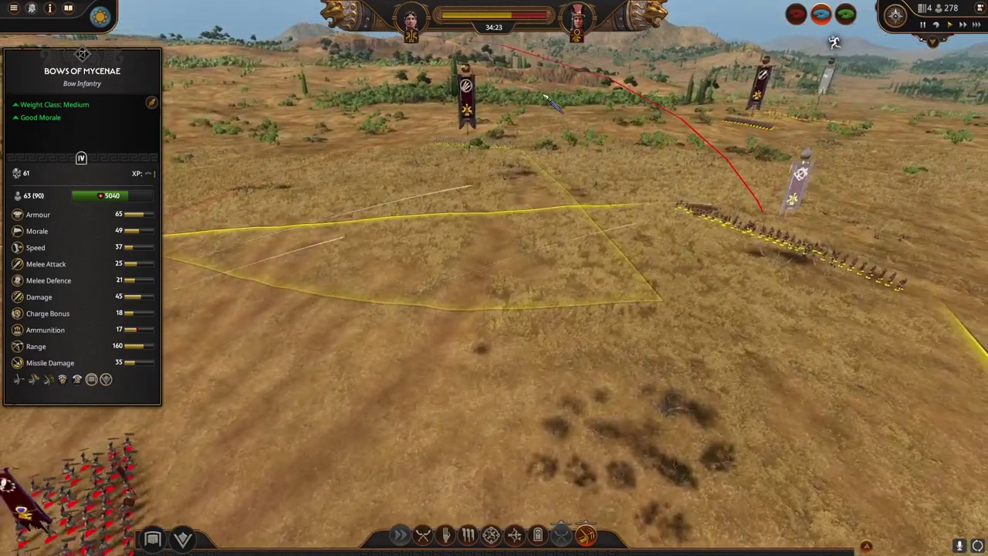
drag(538, 101, 399, 201)
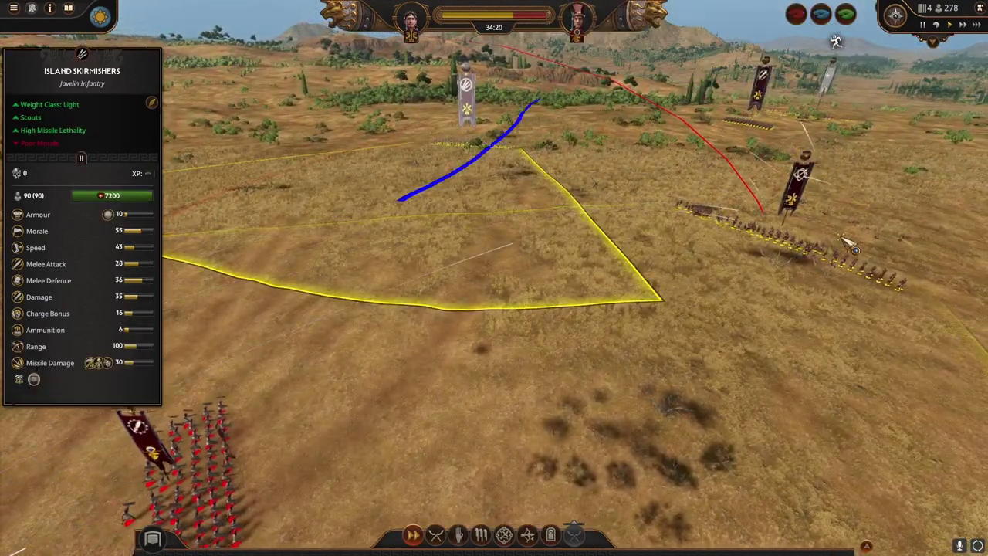
click(467, 115)
- Follow the enemy javelin unit into the Island Skirmishers' range and read the skirmishers' missile damage breakdown
key(q)
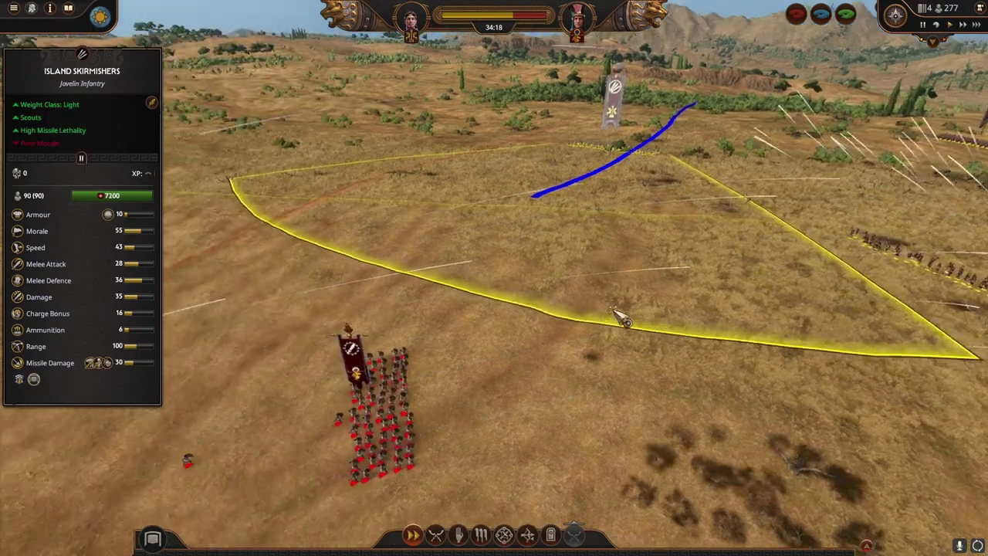
scroll(532, 319, up, 3)
key(e)
key(w)
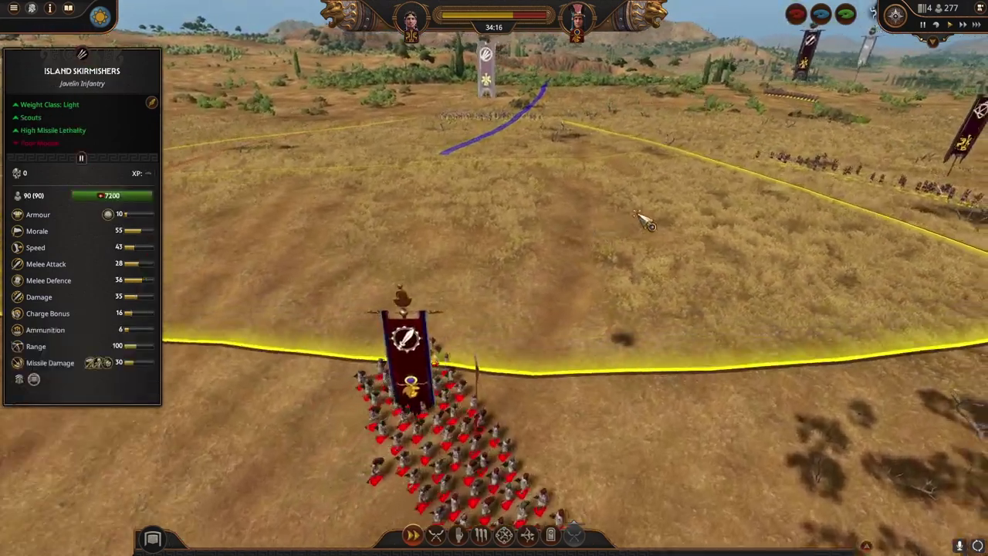
key(w)
key(w)
mouse_move(144, 366)
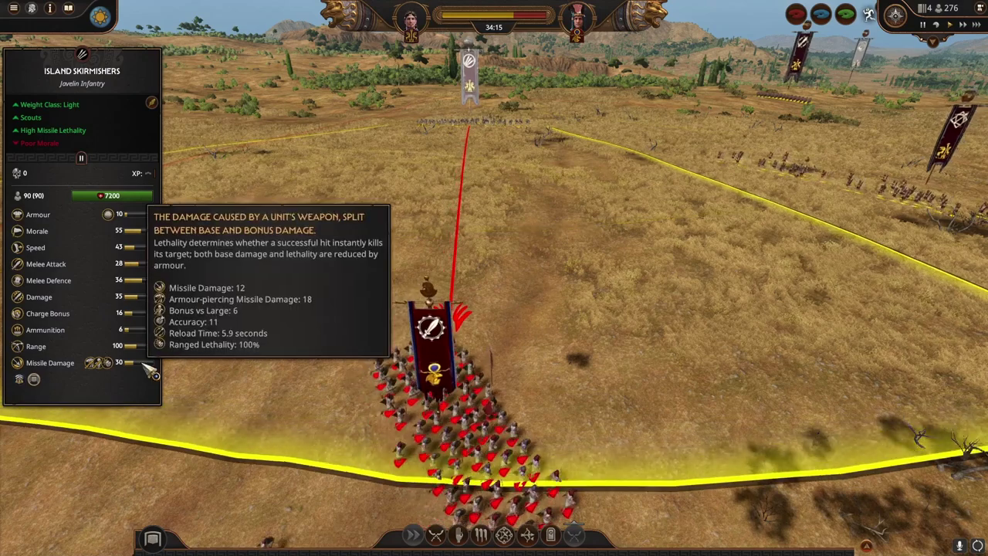
key(w)
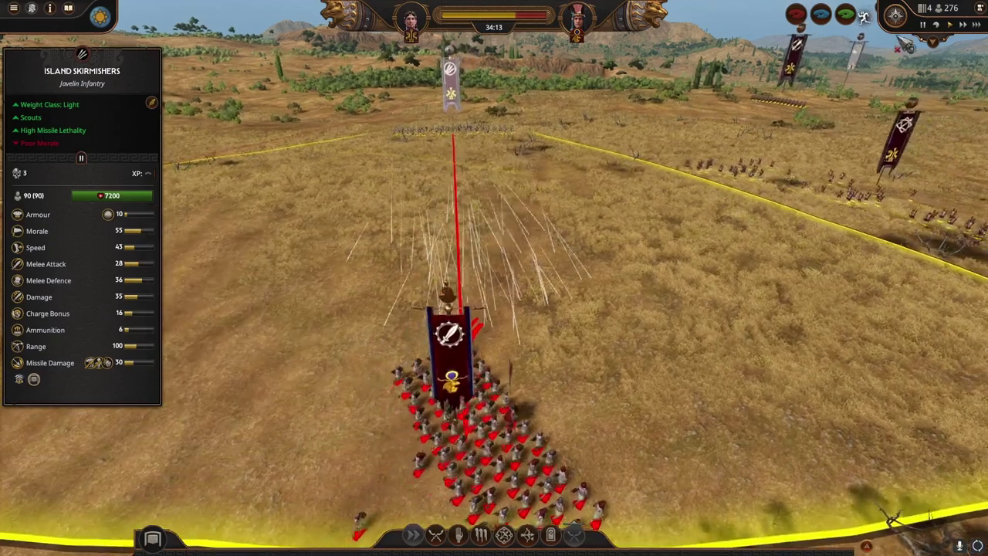
- Switch the battle to slow motion and draw a blue circle around the enemy javelin unit and its fallen men
click(922, 24)
key(s)
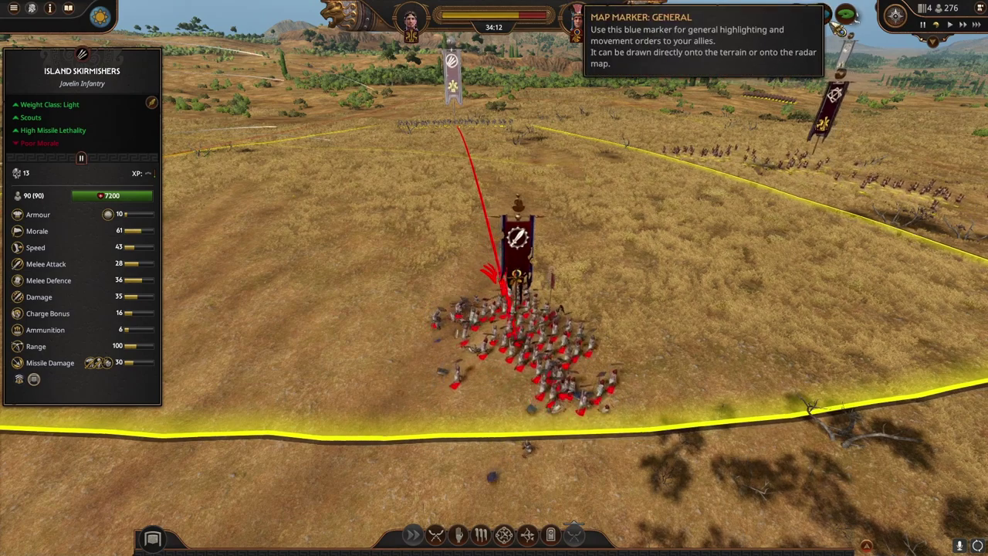
click(820, 15)
key(s)
mouse_move(436, 207)
mouse_down()
mouse_move(487, 366)
mouse_move(587, 251)
mouse_move(425, 235)
mouse_up()
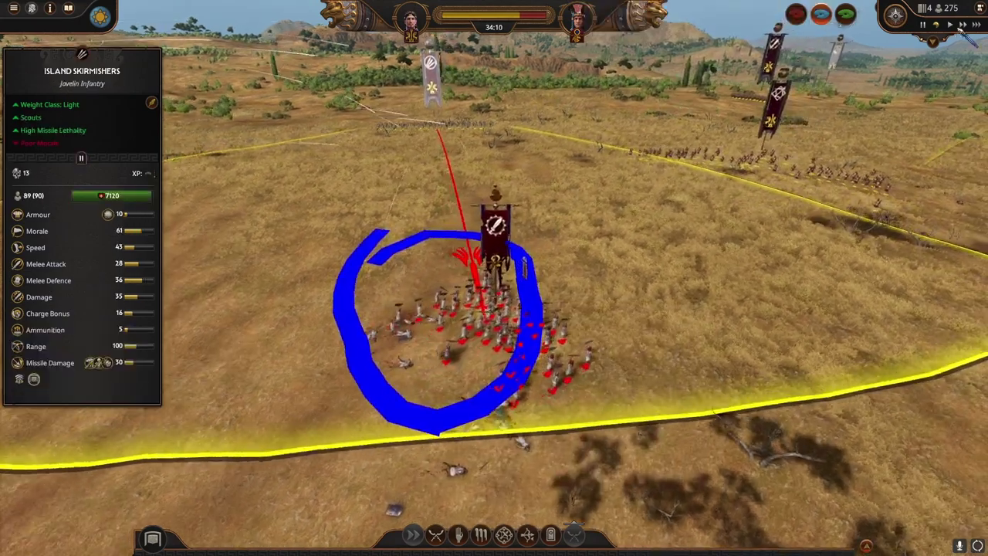
- Return the battle to normal speed and check the status of the Bows of Mycenae
click(950, 26)
key(w)
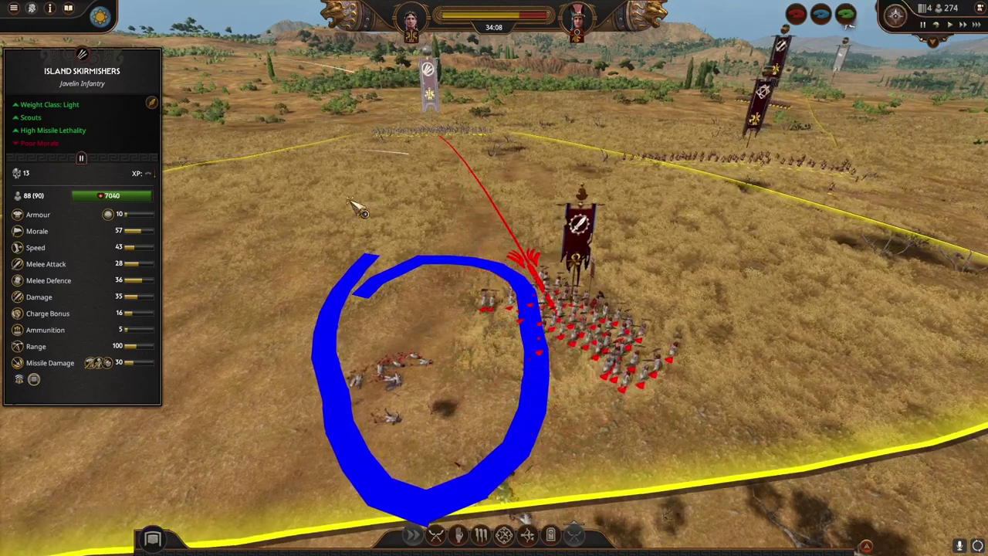
key(w)
key(d)
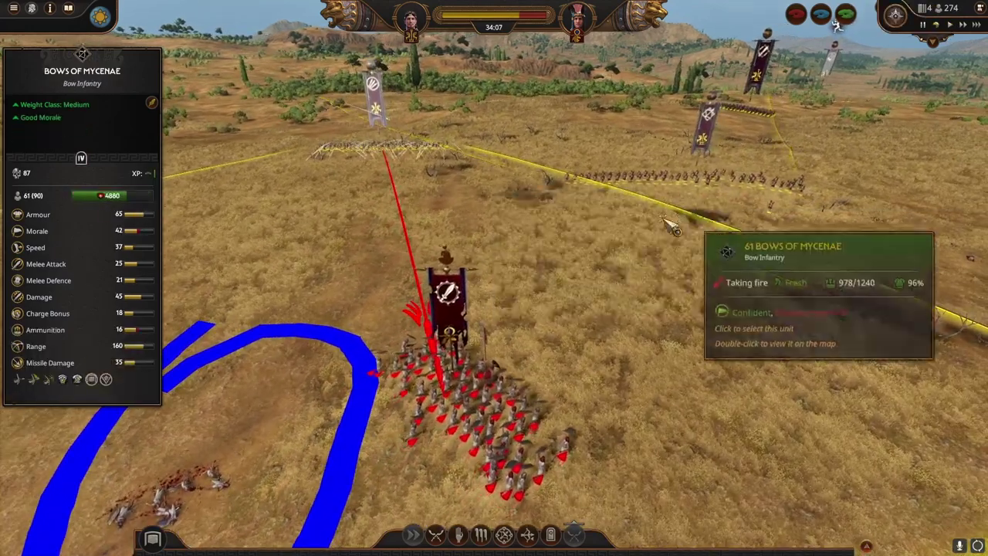
- Pause the battle and draw a blue line from the Island Skirmishers towards the fallen enemy javelin men
key(p)
key(s)
key(a)
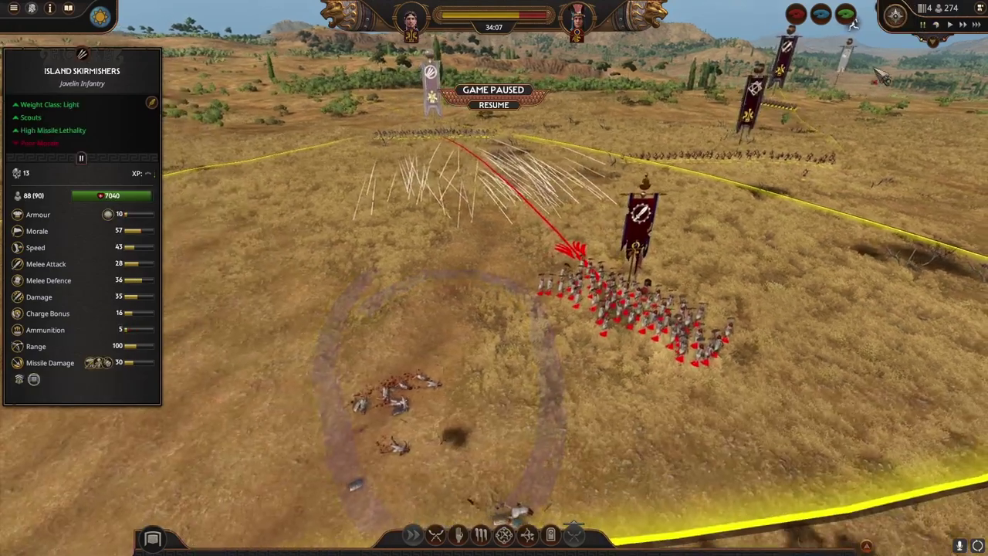
click(824, 19)
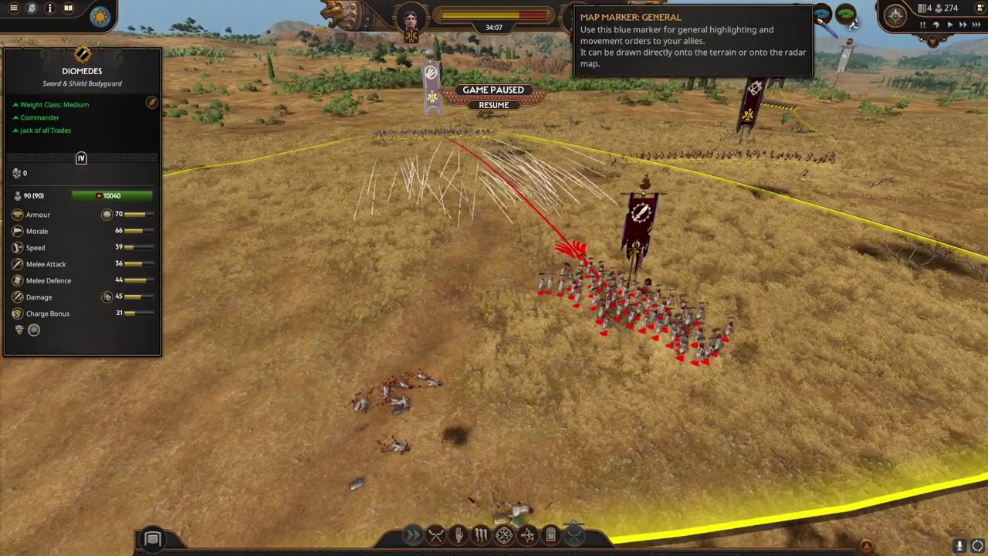
key(s)
mouse_move(378, 136)
mouse_down()
mouse_move(356, 174)
mouse_move(334, 331)
mouse_up()
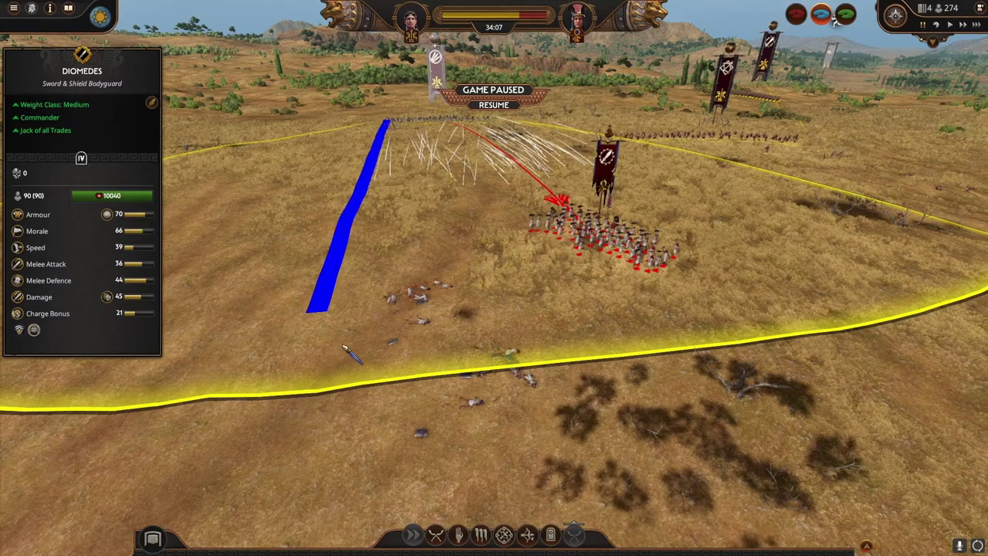
- Draw a blue circle over the javelins' landing area around the enemy unit and resume the battle at normal speed
key(w)
key(d)
key(q)
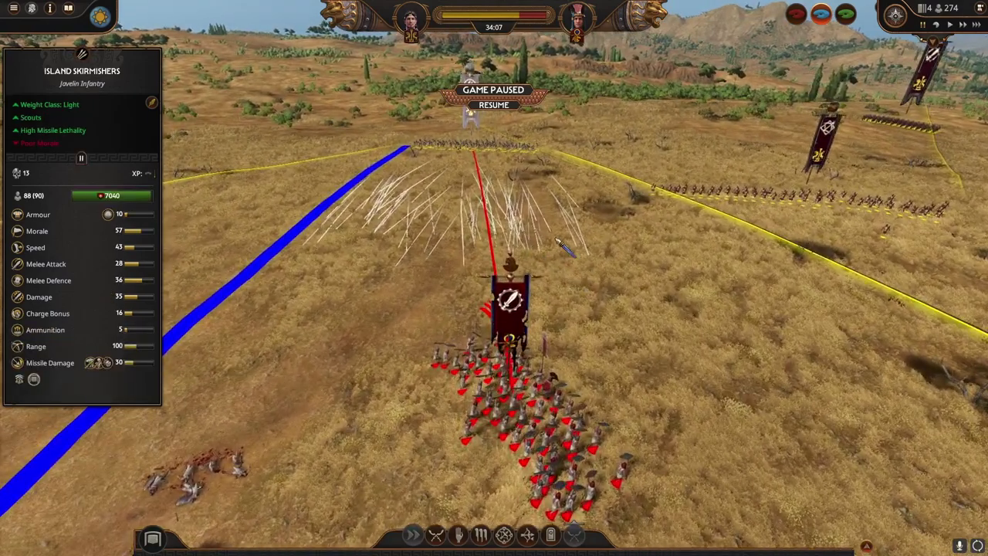
key(w)
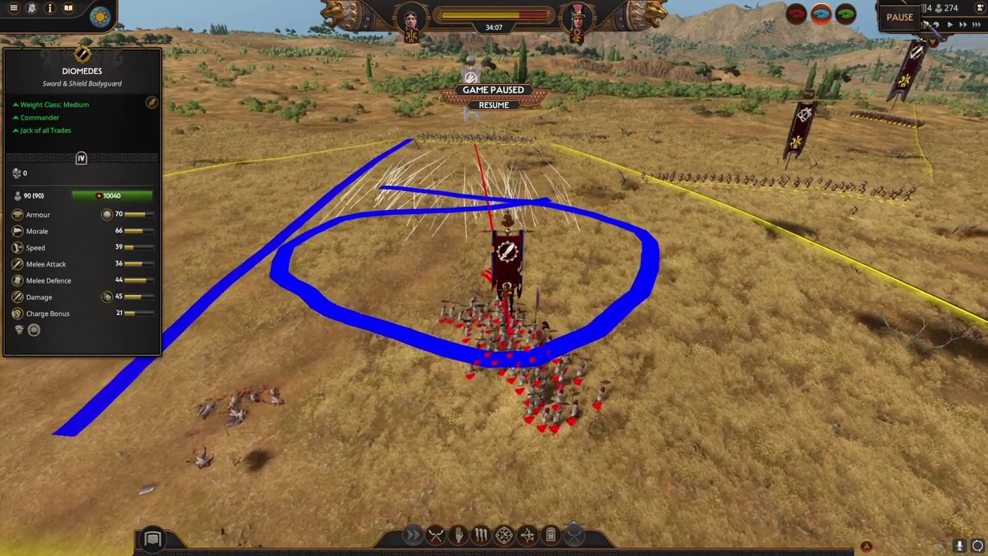
click(950, 25)
key(w)
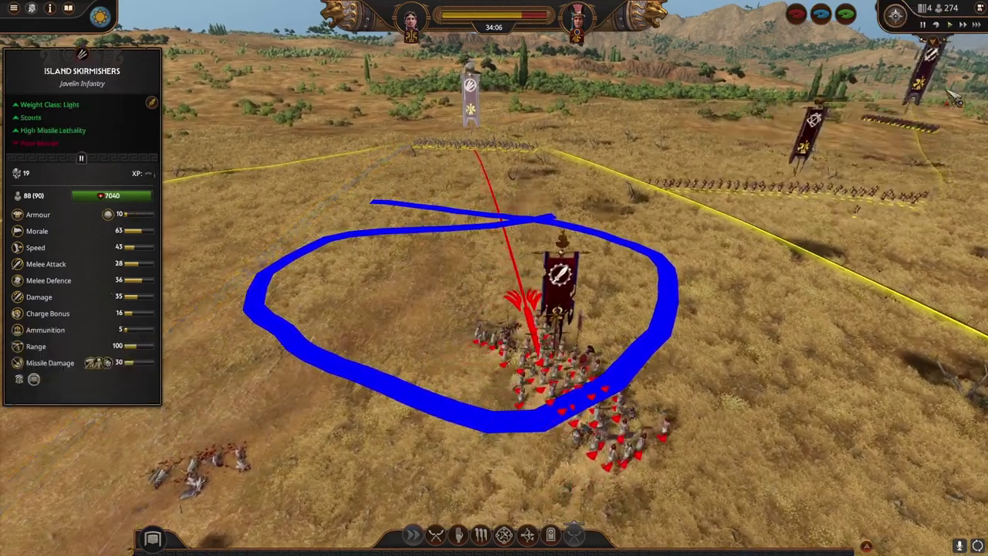
- Pause the battle and examine the Island Skirmishers' unit size and the enemy javelin unit they are targeting
click(922, 24)
key(w)
key(w)
drag(571, 152, 336, 282)
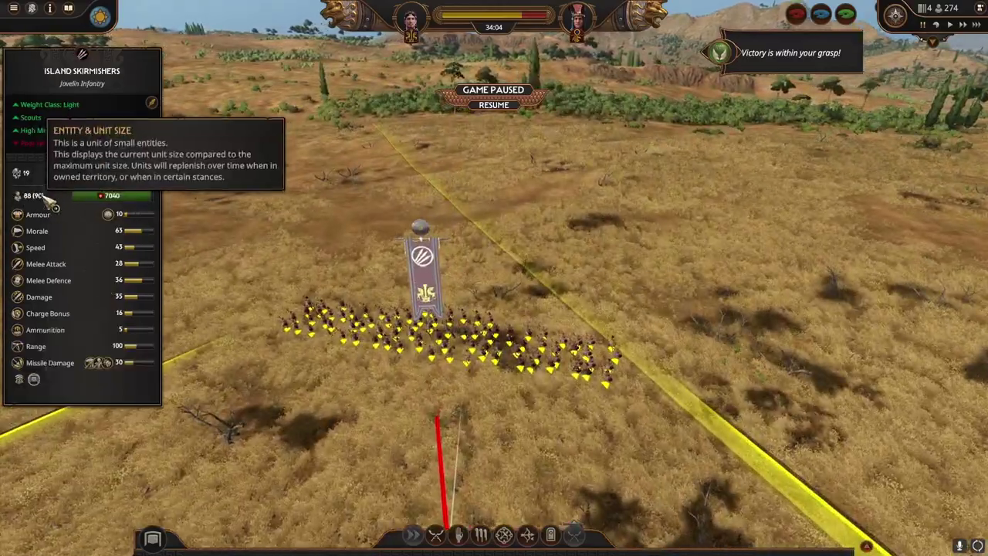
scroll(472, 331, up, 3)
key(q)
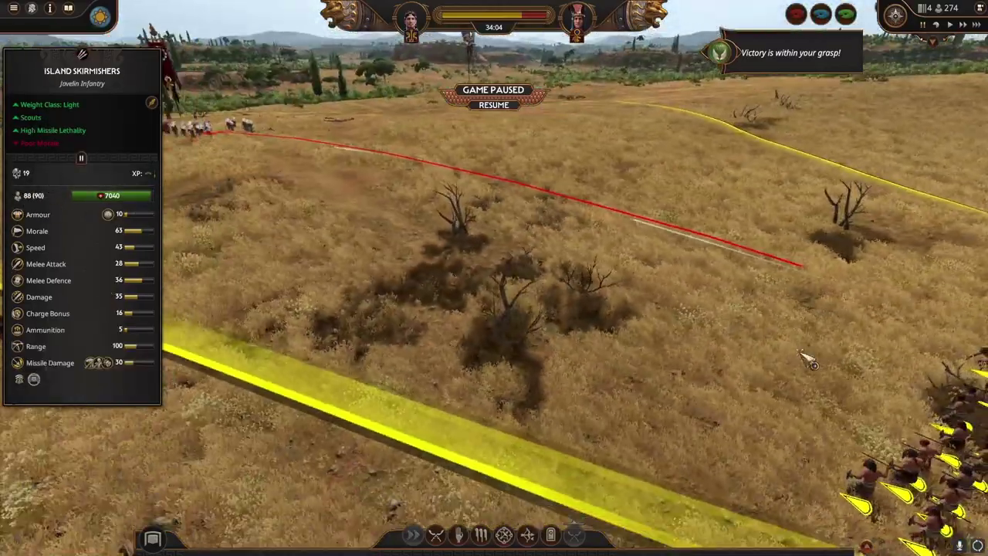
key(q)
key(w)
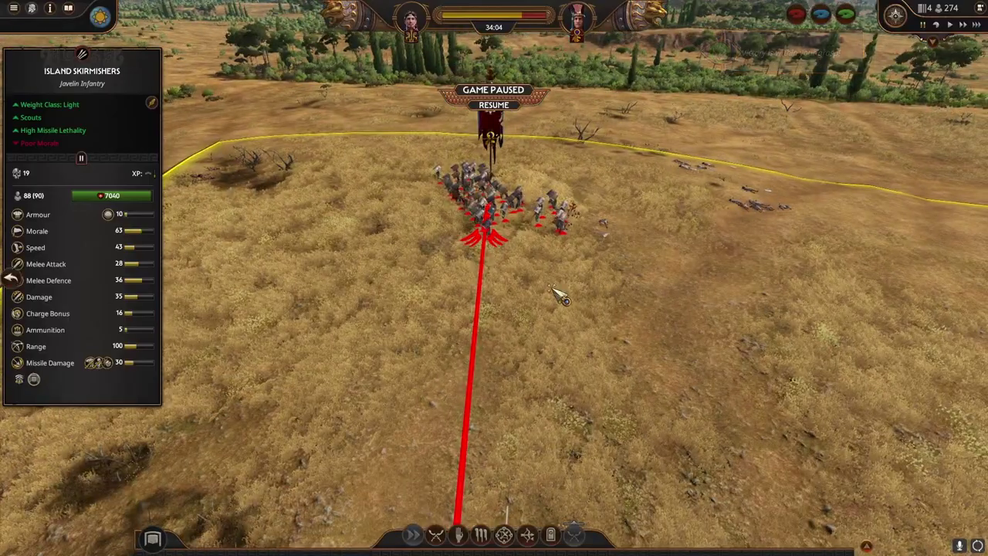
key(s)
key(a)
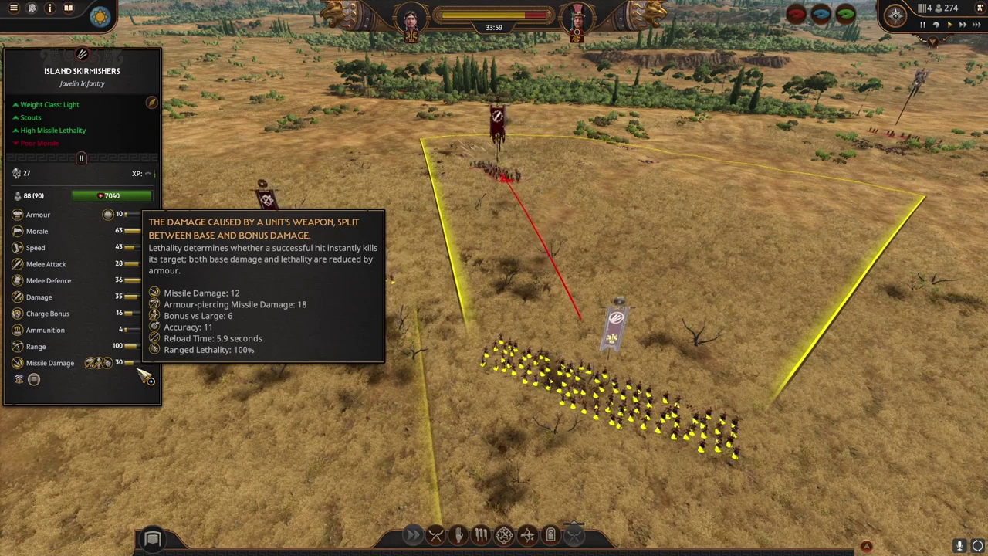
- Check the Island Skirmishers' missile damage details and follow their javelin volley towards the enemy unit with the battle running
key(e)
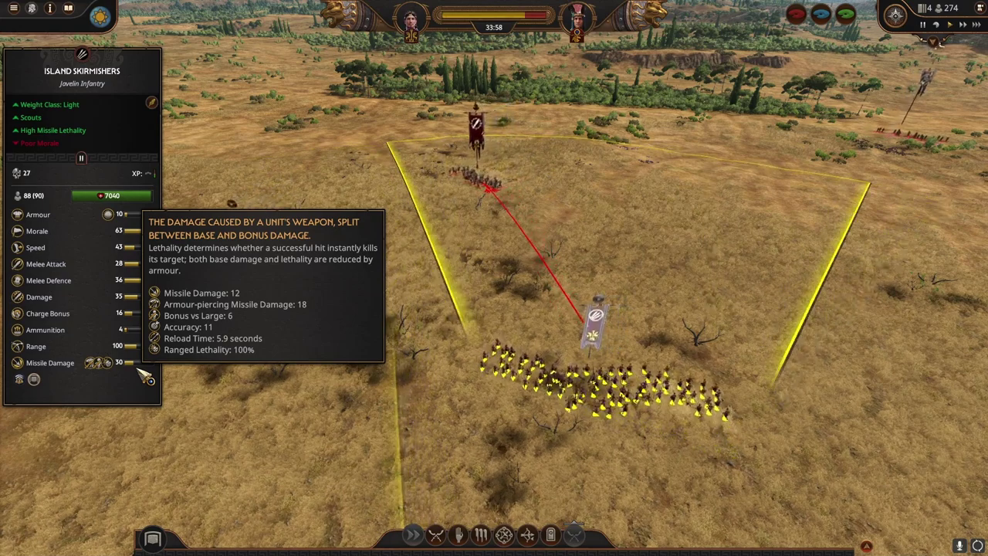
key(s)
key(a)
drag(718, 197, 561, 308)
key(w)
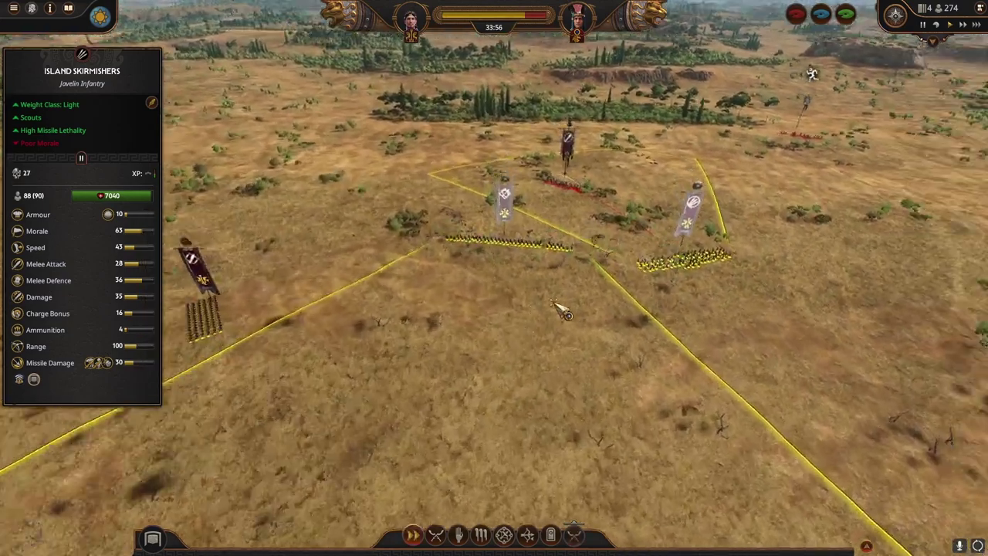
key(e)
key(s)
drag(376, 416, 706, 353)
click(638, 235)
key(w)
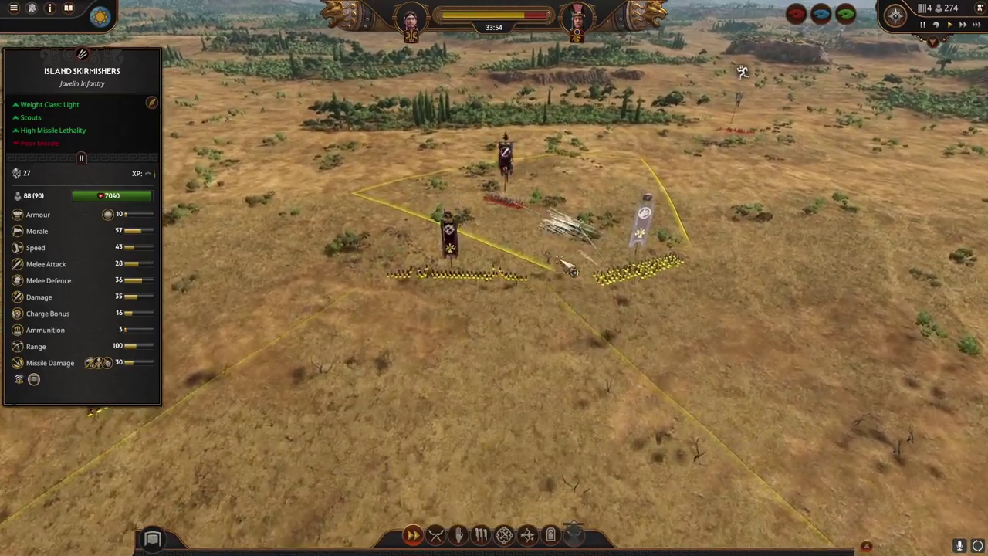
key(w)
key(a)
key(e)
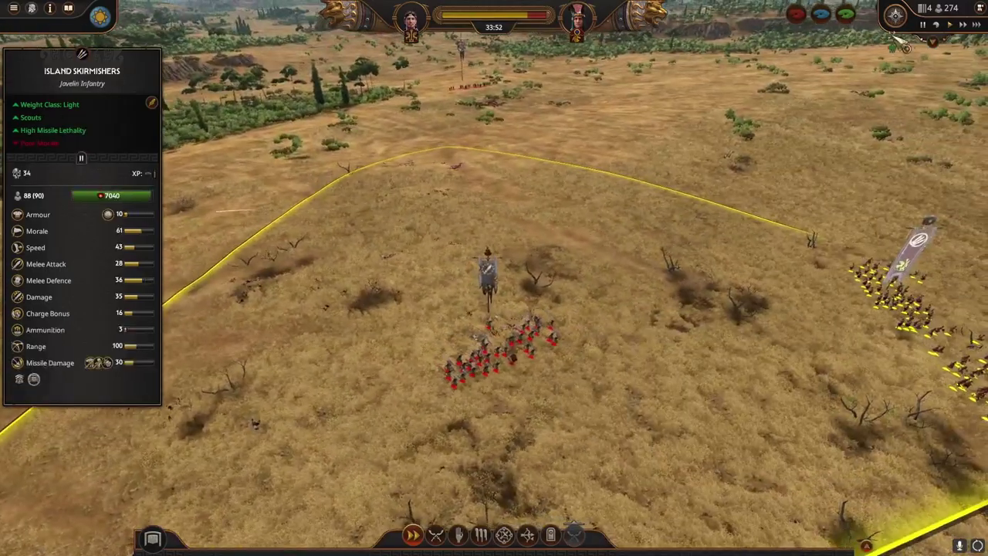
- Draw a blue loop on the terrain around the remaining men of the enemy javelin unit
key(s)
click(821, 14)
mouse_move(312, 357)
mouse_down()
mouse_move(587, 224)
mouse_move(279, 407)
mouse_move(529, 279)
mouse_up()
key(e)
scroll(533, 279, down, 2)
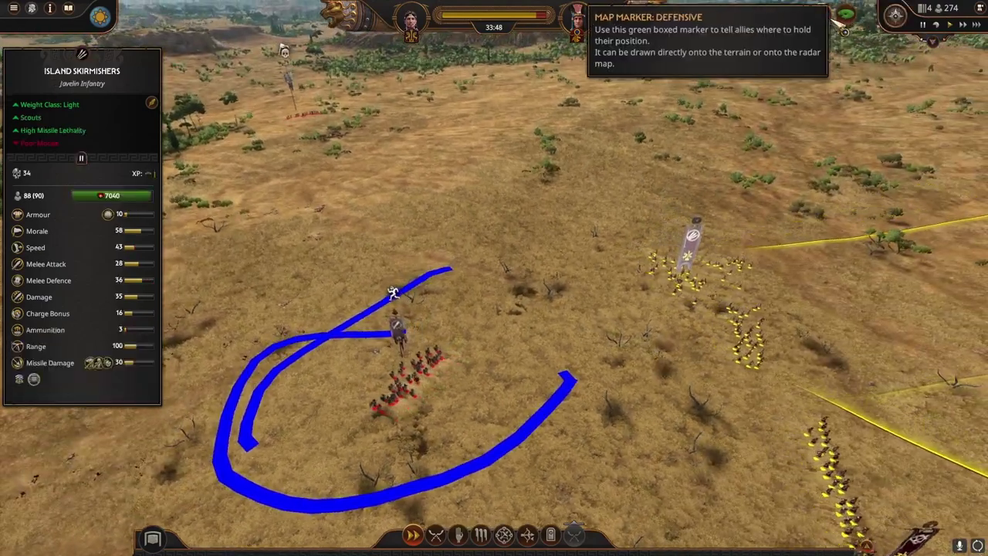
- Pause the battle briefly, resume it and conclude it with the victory
click(923, 26)
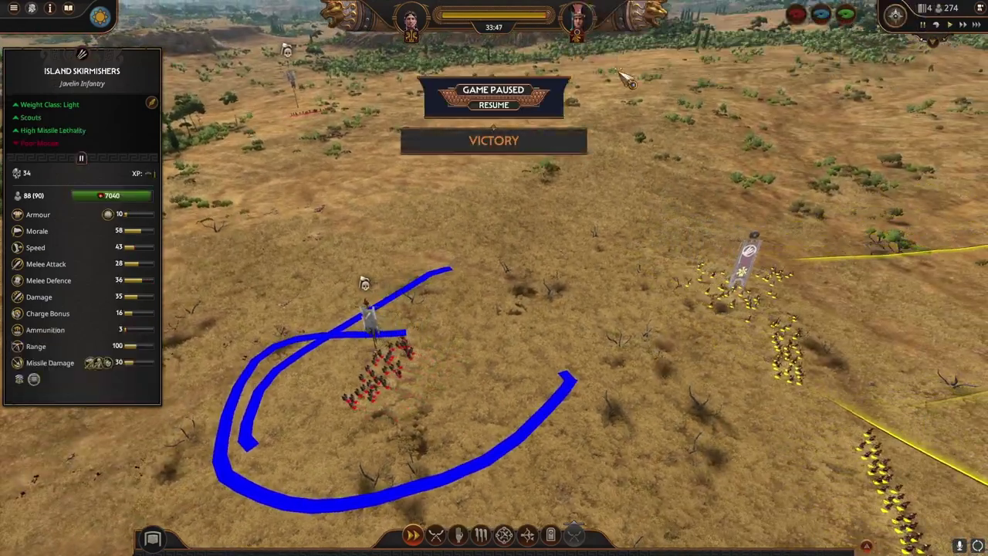
click(500, 105)
click(533, 97)
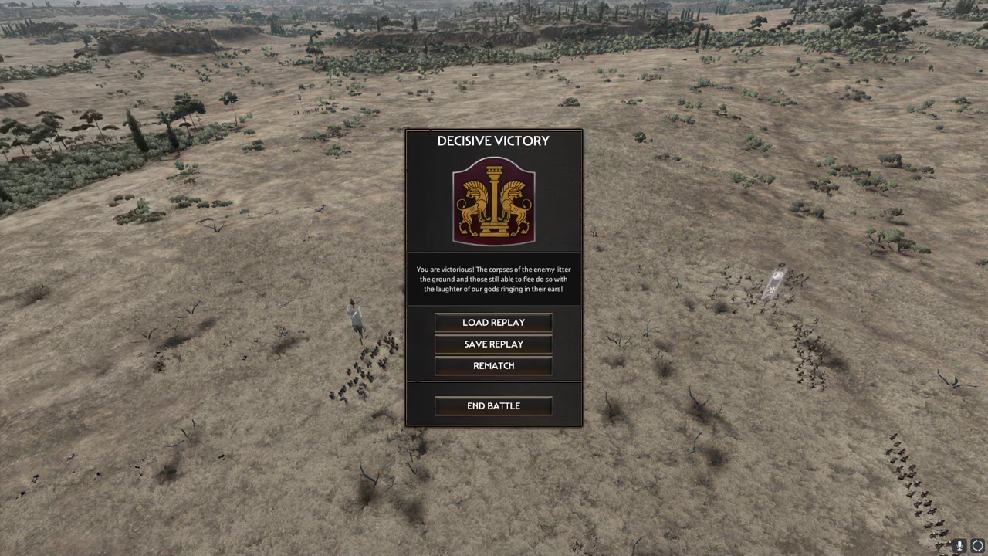
- Switch to the Feedback on Battle Balance spreadsheet in the browser, maximise its window and select the Missiles sheet's Accuracy column
key(alt+Tab)
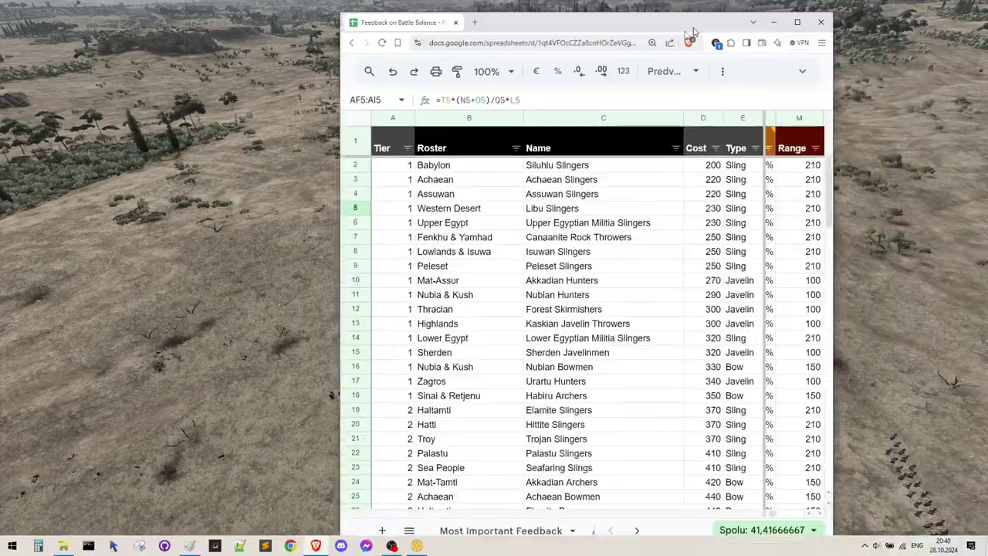
drag(692, 29, 567, 1)
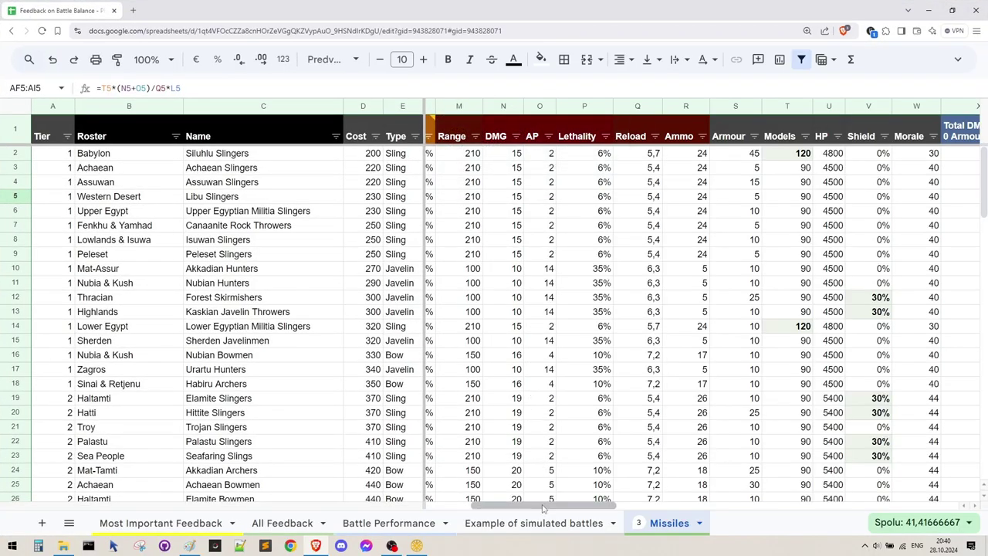
drag(542, 508, 523, 510)
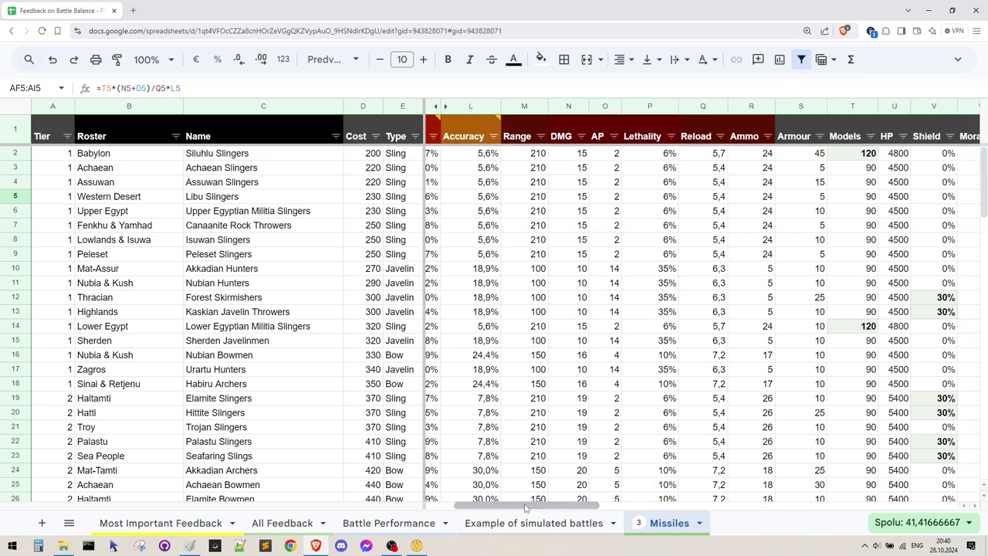
click(473, 103)
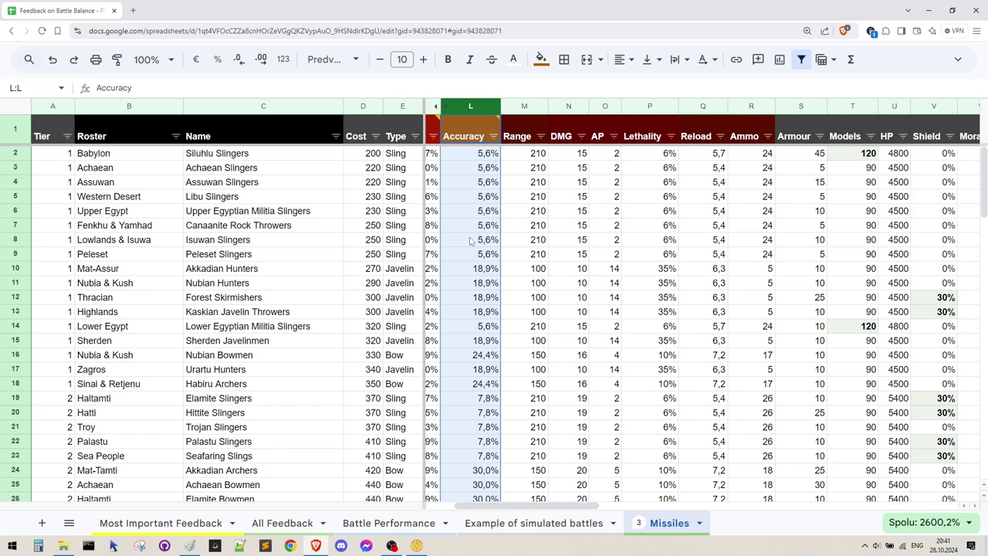
- Compare the accuracy of the tier 1 slingers, javelin units and Nubian Bowmen by highlighting their names, types and values
drag(482, 258, 485, 161)
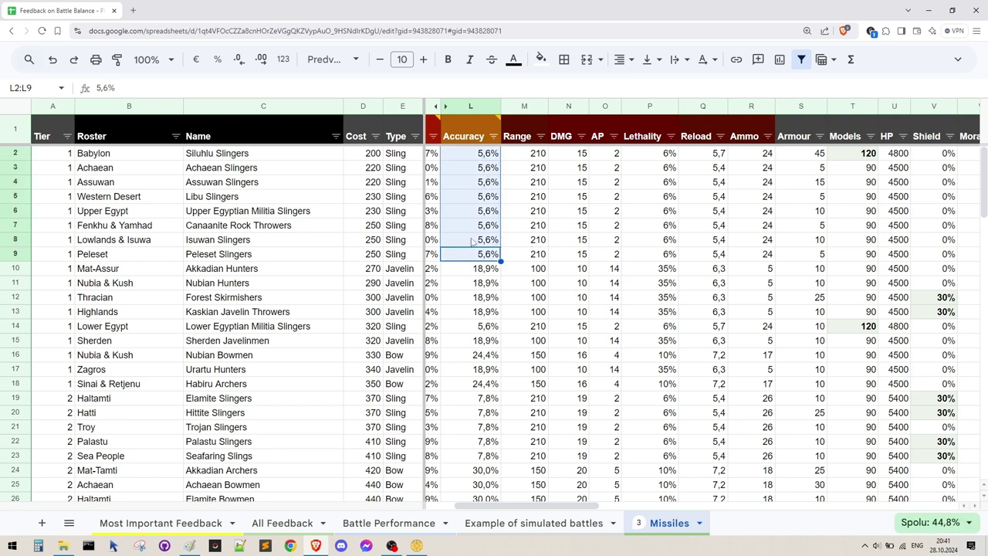
drag(296, 168, 298, 255)
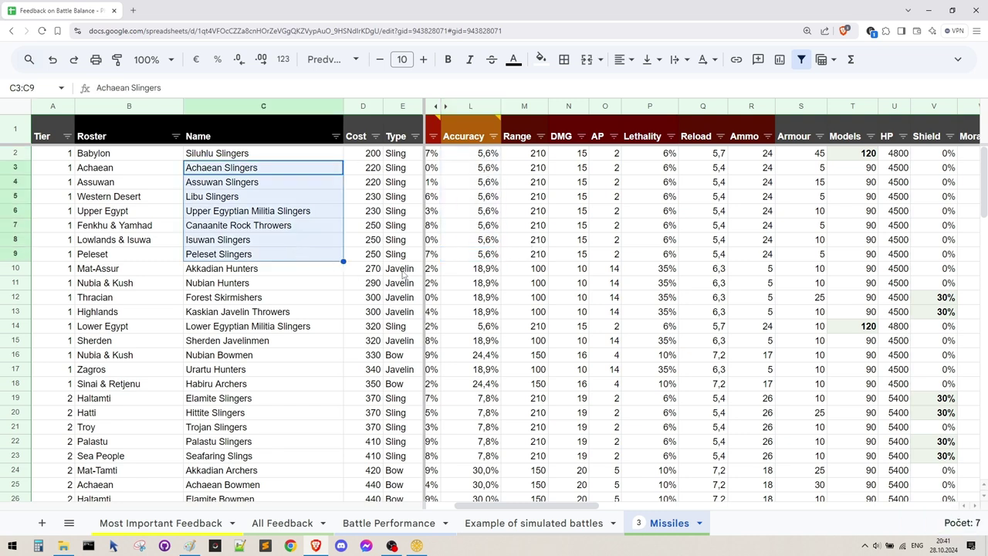
drag(402, 274, 402, 312)
drag(475, 269, 483, 312)
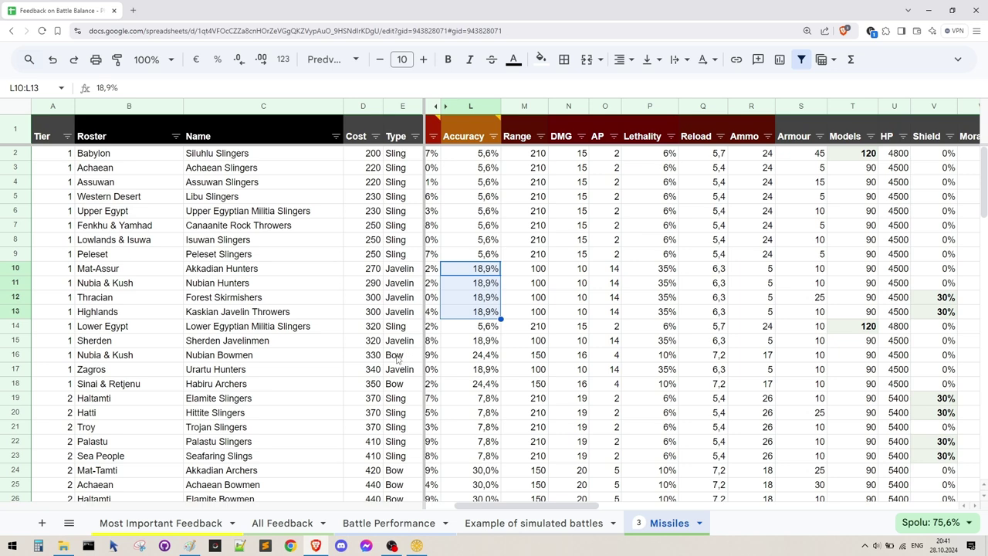
drag(397, 356, 469, 351)
click(511, 342)
click(560, 327)
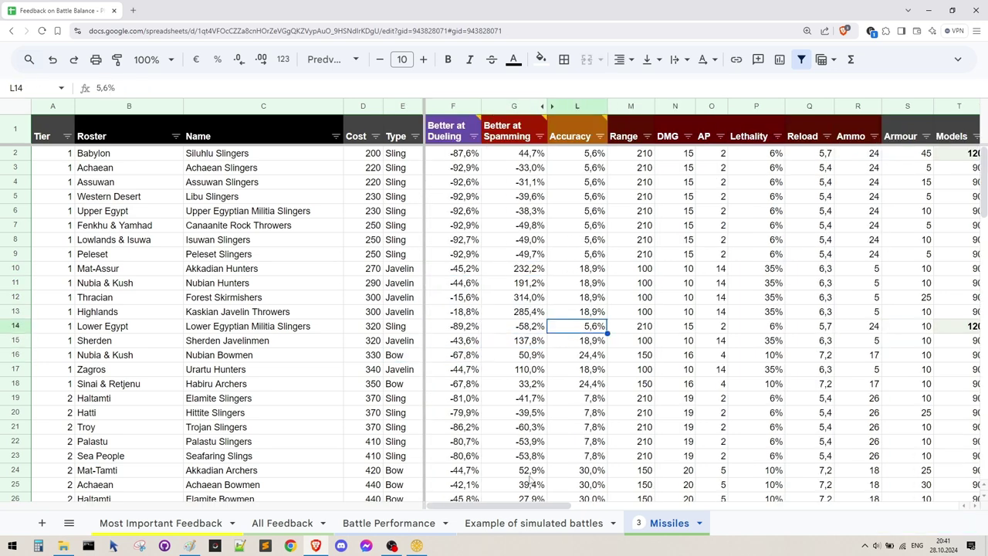
- Check the accuracy of the Habiru Archers and of the tier 2 bow and javelin units in rows 28 to 36
scroll(528, 494, right, 3)
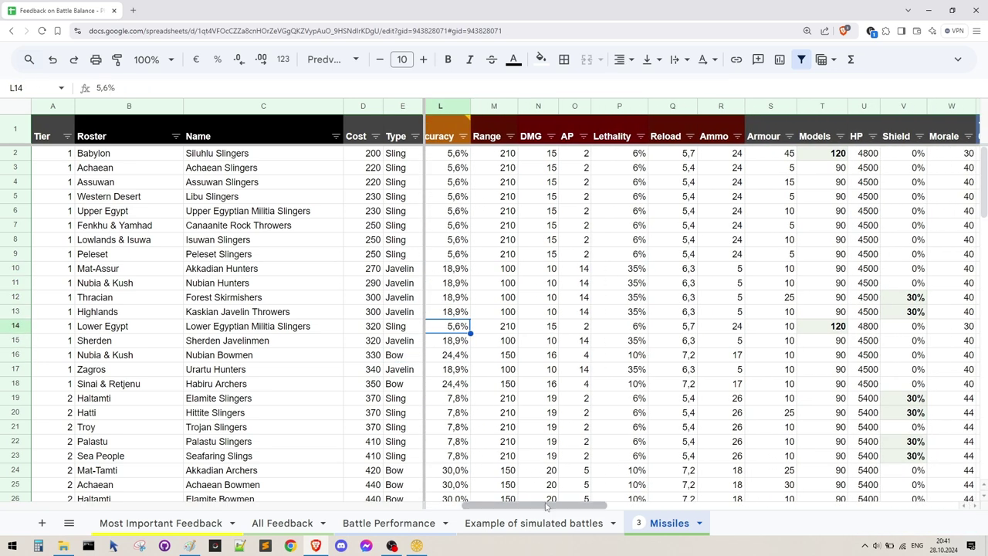
scroll(547, 506, left, 1)
click(478, 384)
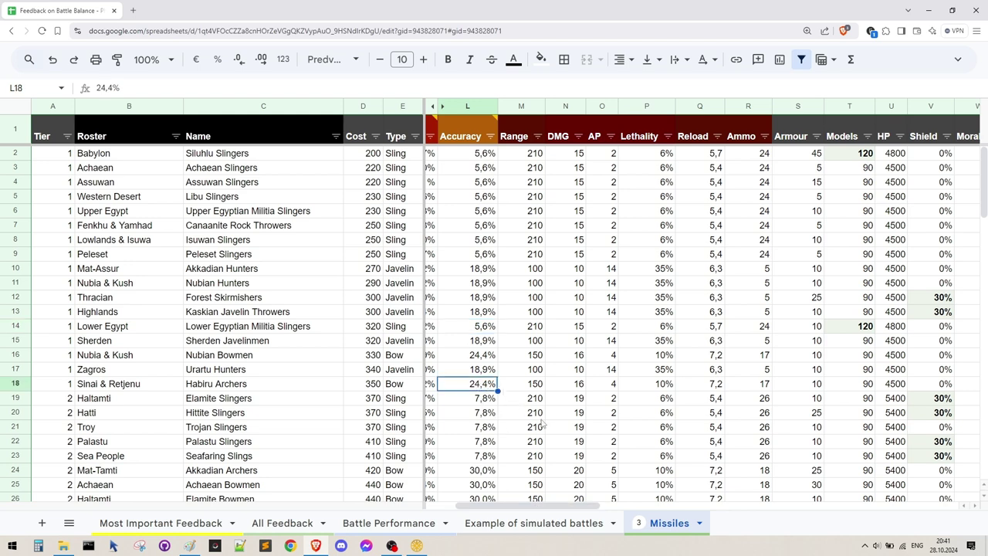
scroll(542, 423, down, 6)
drag(479, 270, 490, 385)
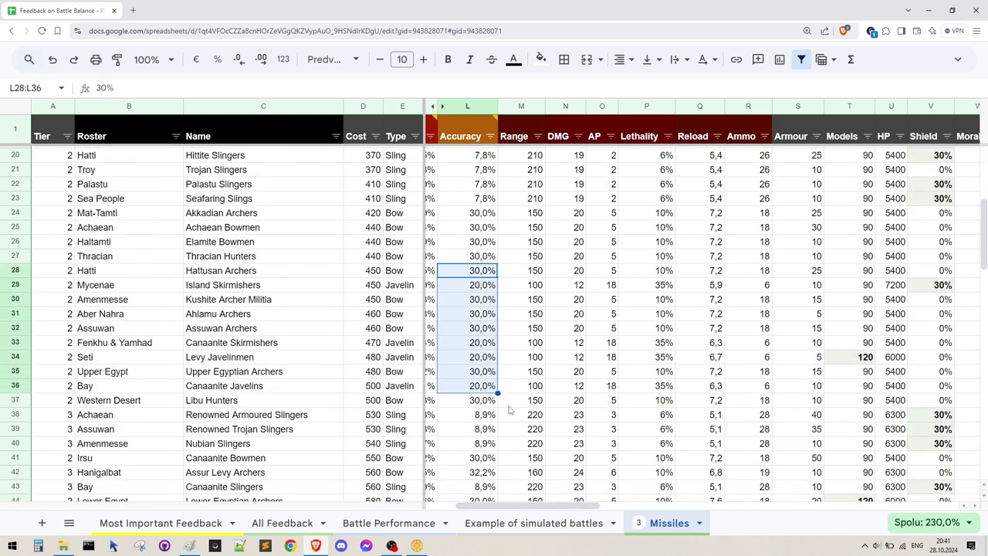
click(688, 260)
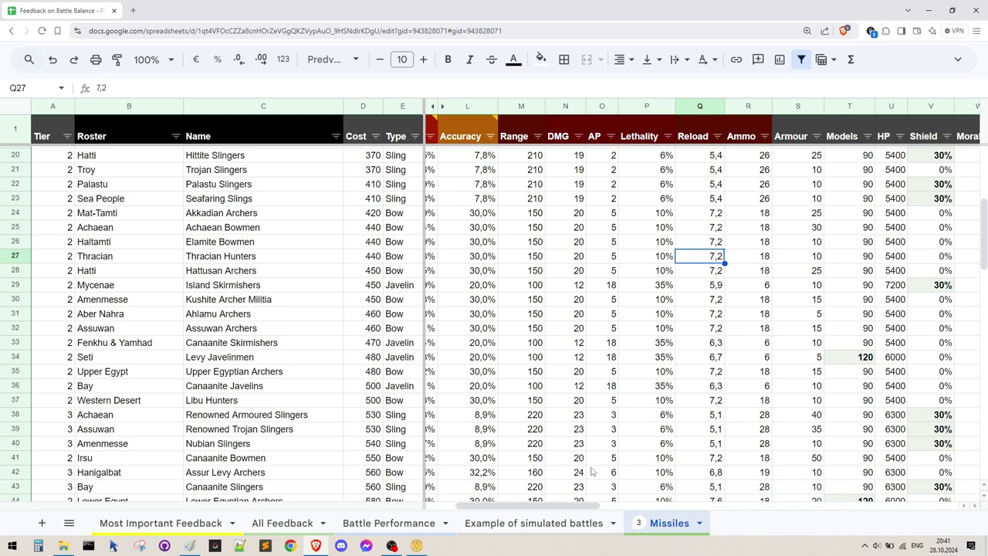
- Highlight the total damage and lethal kills values of the tier 2 slingers from row 21 downwards
drag(528, 507, 676, 507)
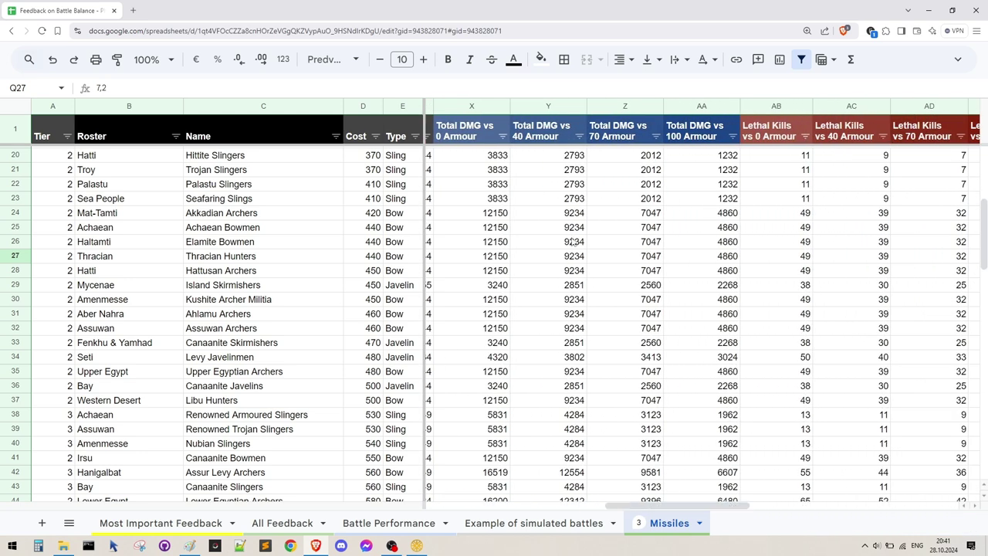
drag(500, 171, 710, 214)
drag(776, 176, 914, 201)
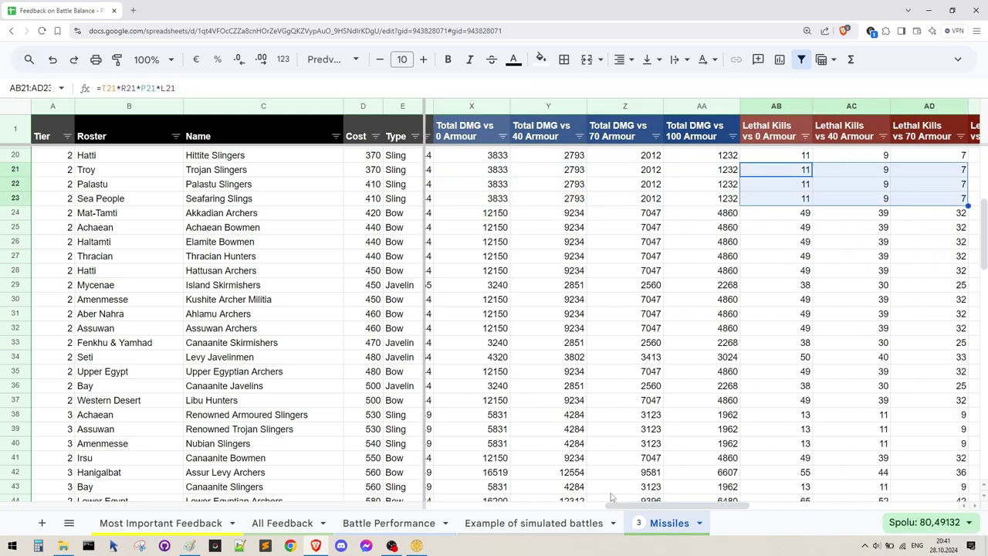
- Compare the DPS of the tier 2 slingers with the Thracian Hunters, and return to the Hittite Slingers' accuracy
drag(695, 507, 798, 507)
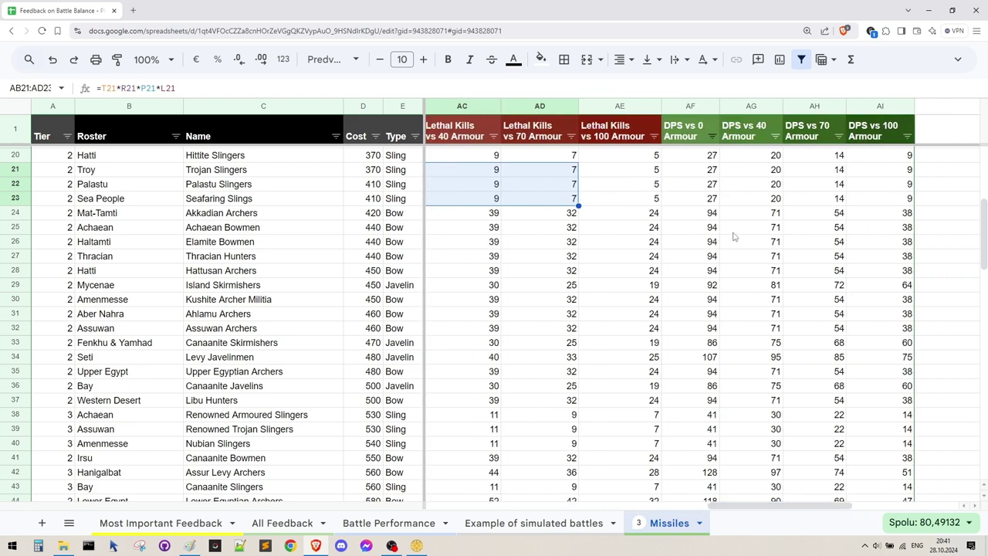
drag(699, 171, 867, 213)
click(717, 256)
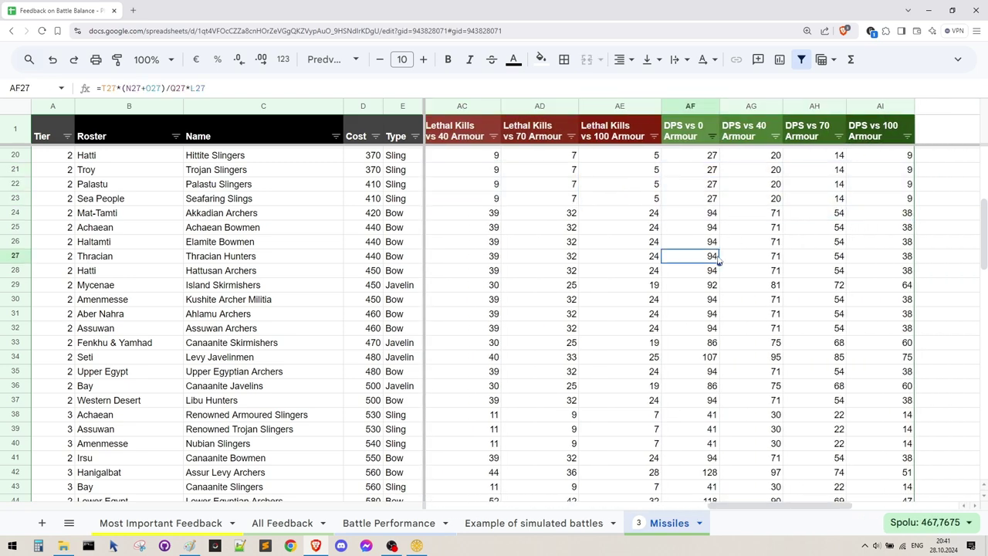
click(694, 171)
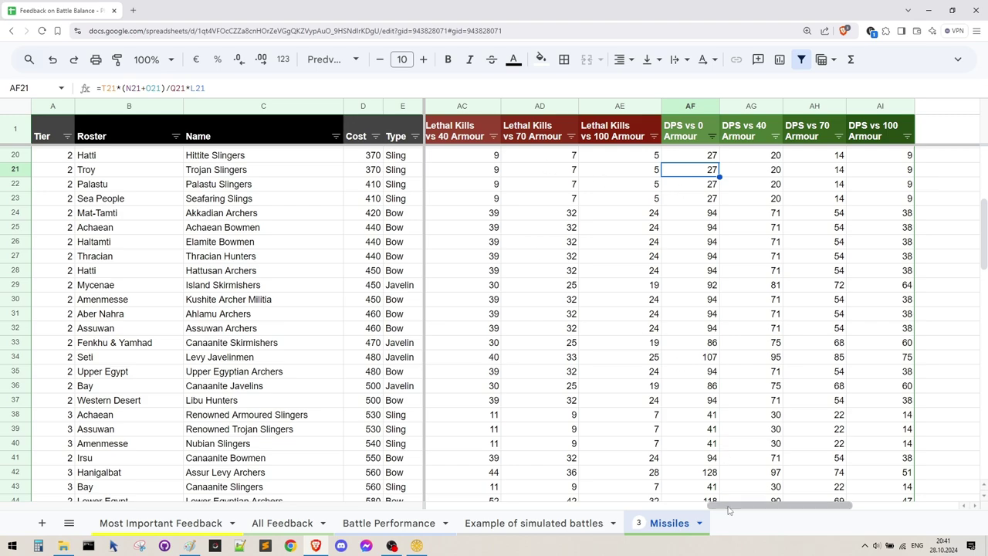
drag(730, 507, 472, 502)
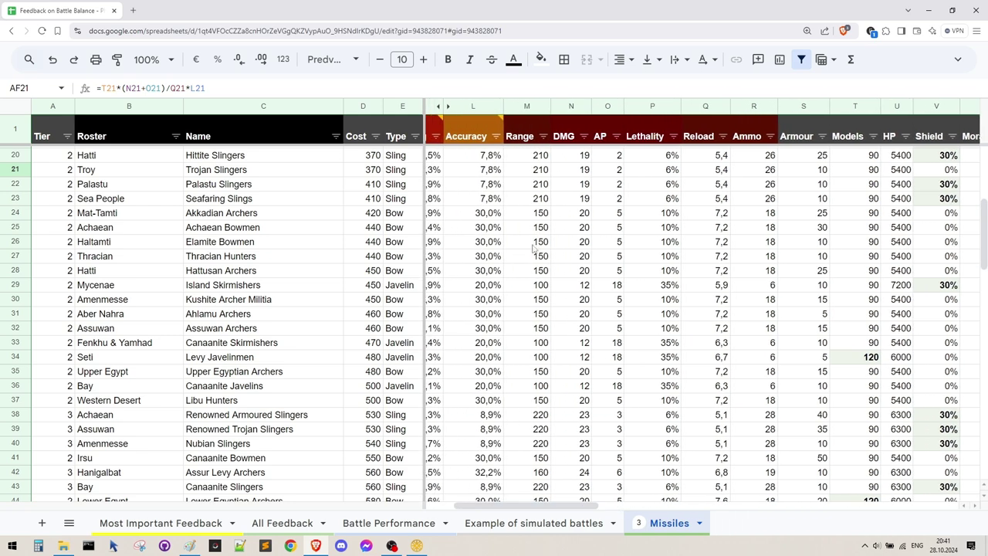
click(494, 155)
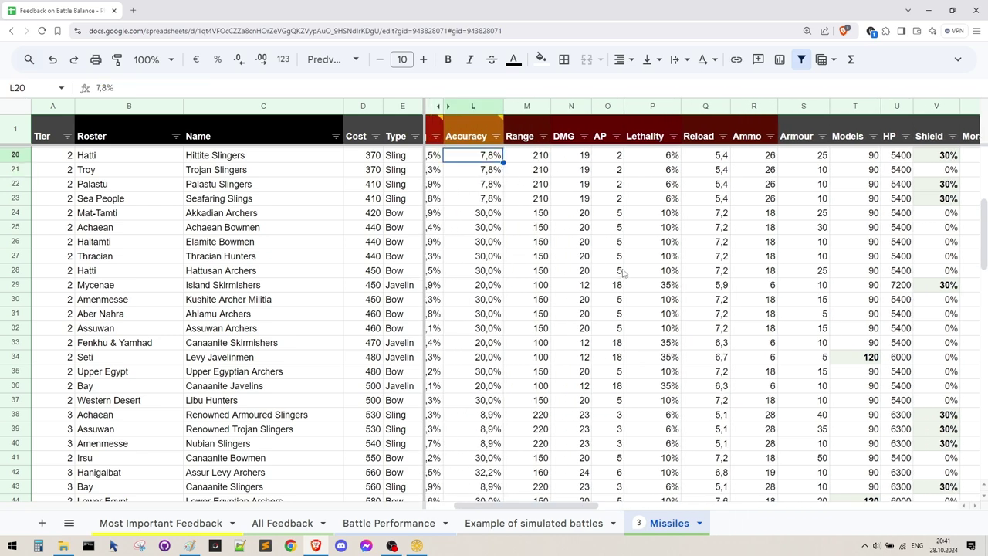
- Switch back to the game, end the battle and continue past the results to the custom battle setup
click(417, 545)
click(497, 408)
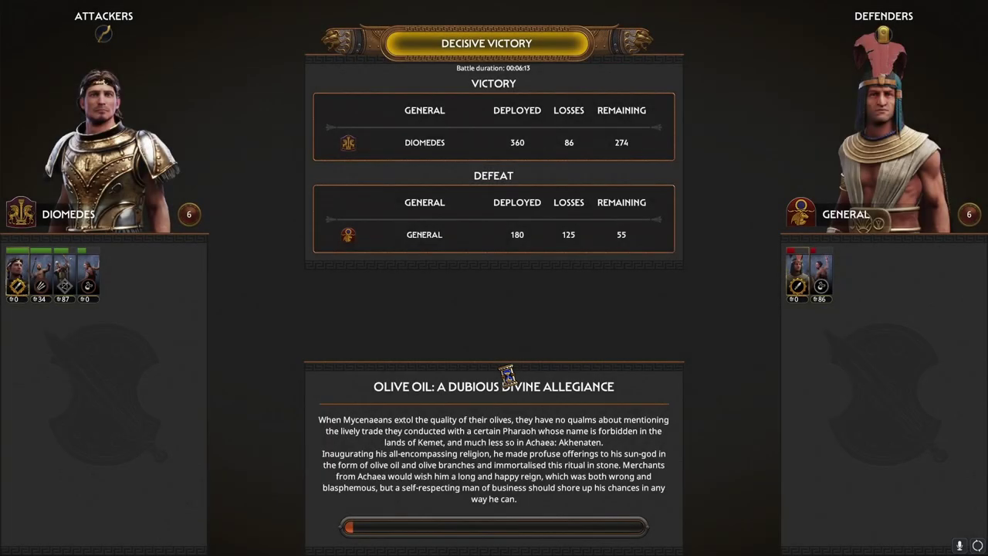
click(494, 527)
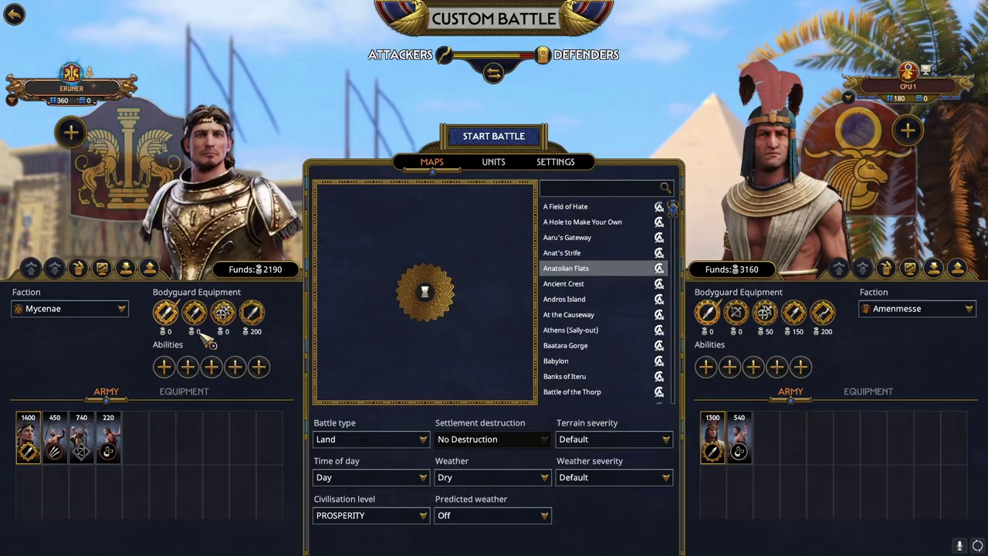
- Set the custom battle's lethality to Default
click(556, 162)
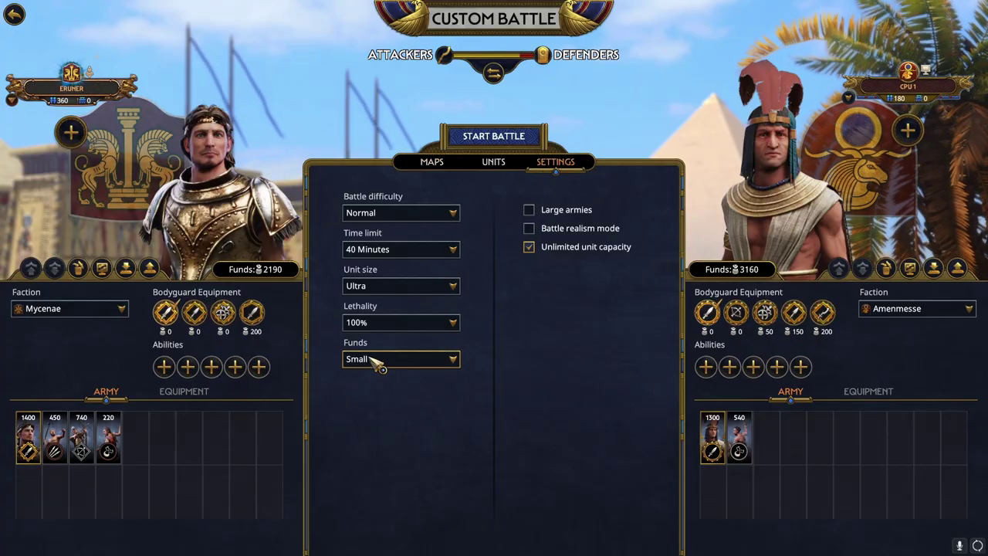
click(394, 323)
click(371, 341)
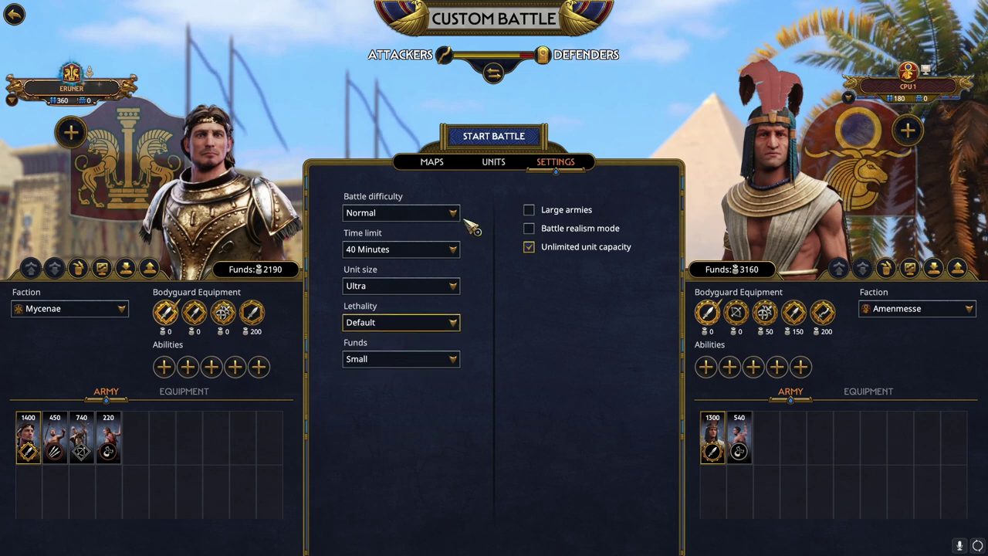
- Compare the unit stats of the Bows of Mycenae with those of the opponent's Nubian Slingers
click(447, 166)
click(491, 163)
mouse_move(81, 440)
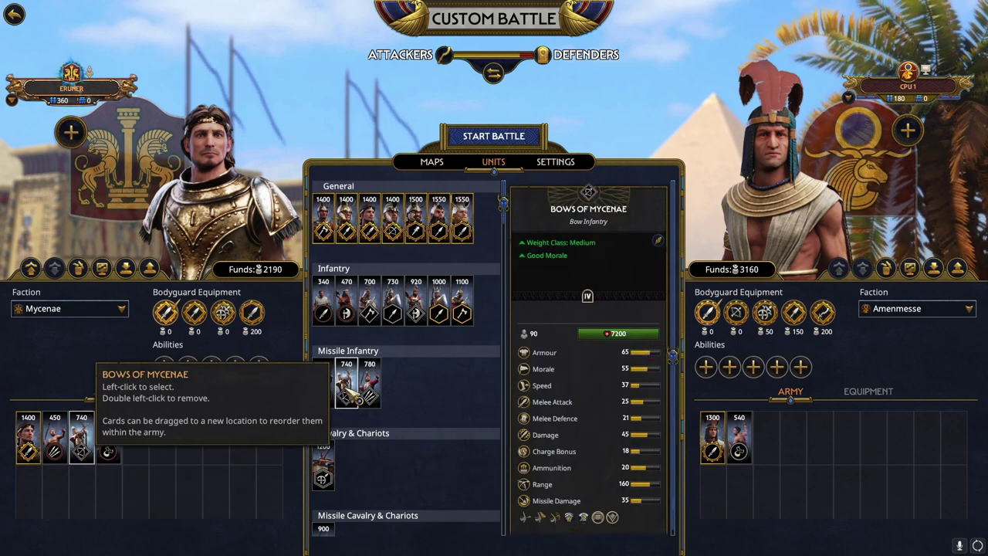
mouse_move(640, 500)
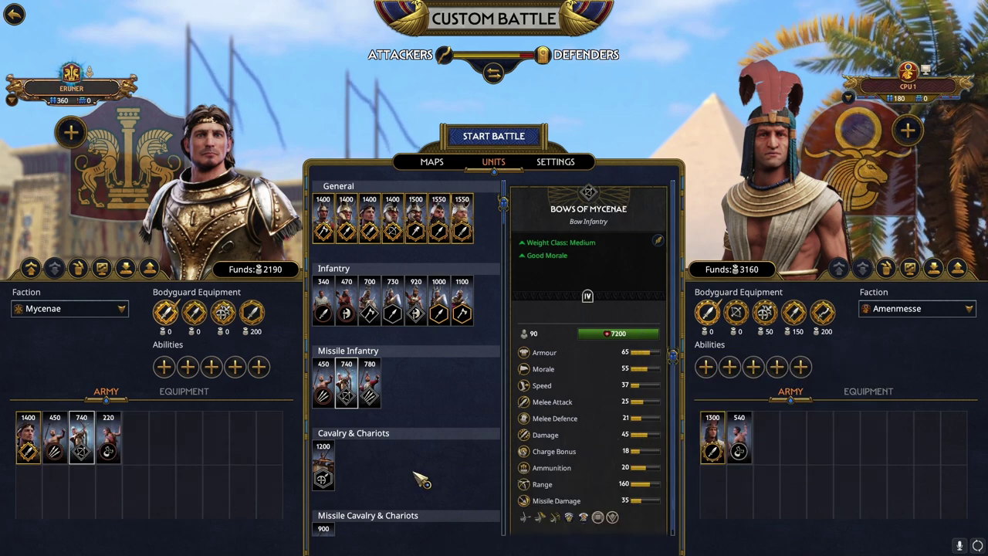
click(747, 442)
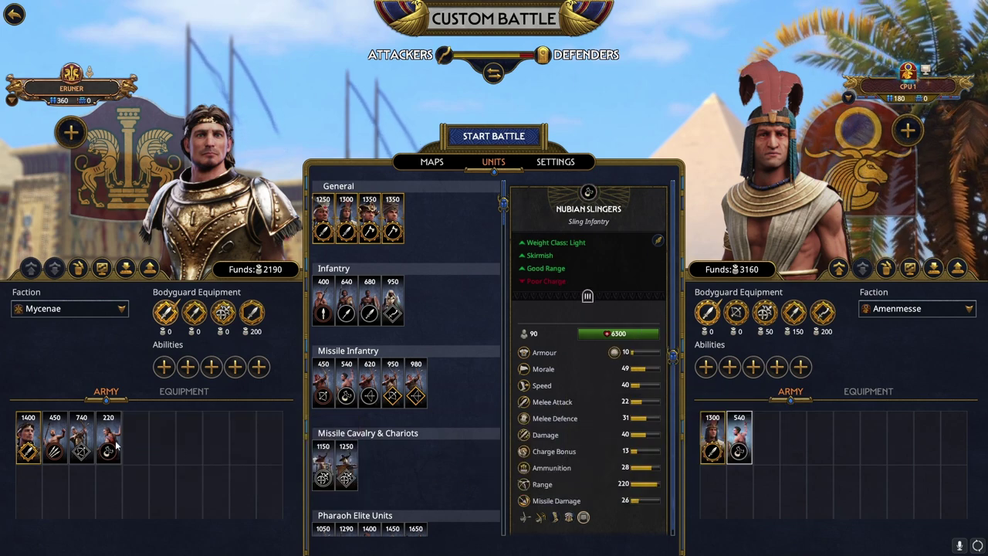
- Remove the Bows of Mycenae and Achaean Slingers from the Mycenae army, and add Island Skirmishers and Bows of Mycenae
double_click(81, 447)
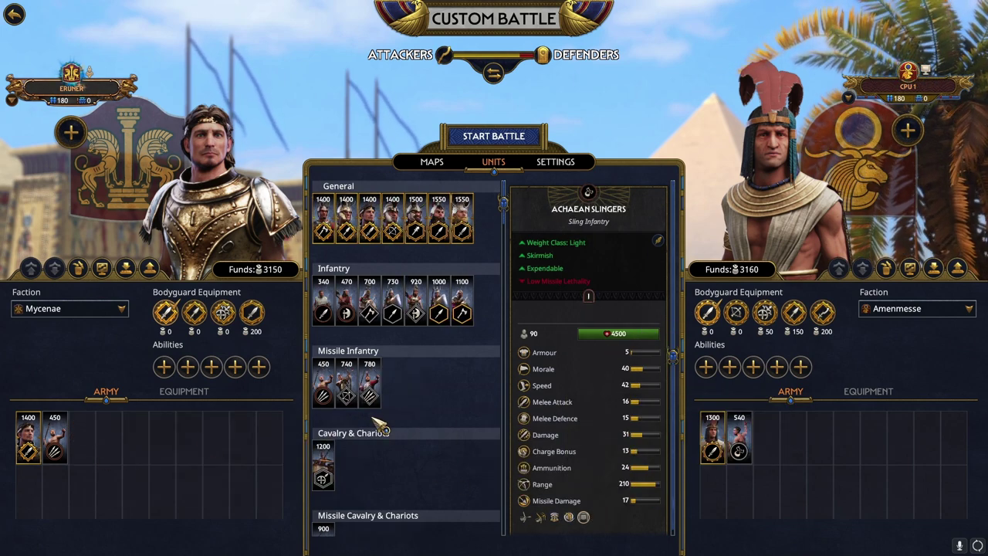
click(323, 383)
click(345, 385)
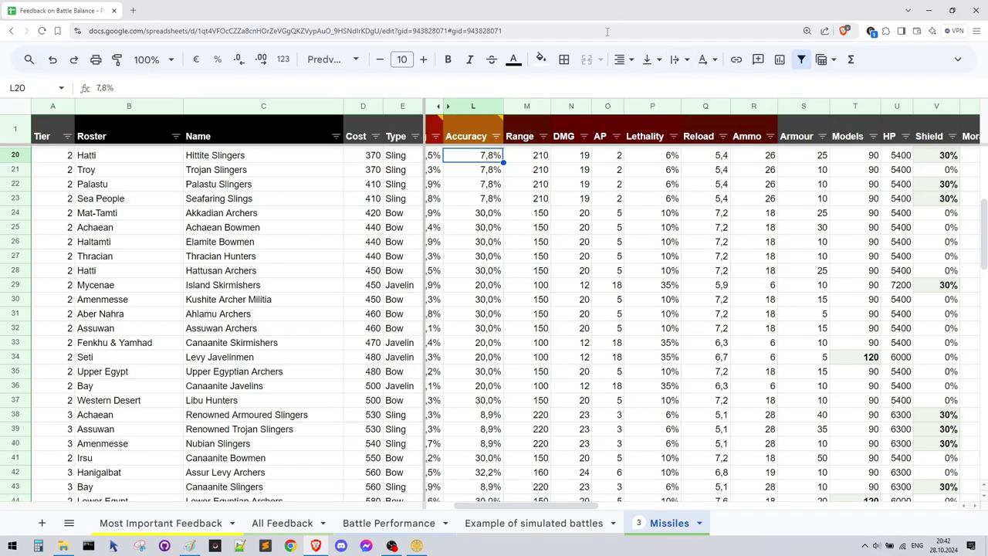
- Read the note on the Better at Spamming header and highlight that column of the Missiles sheet
scroll(540, 494, left, 3)
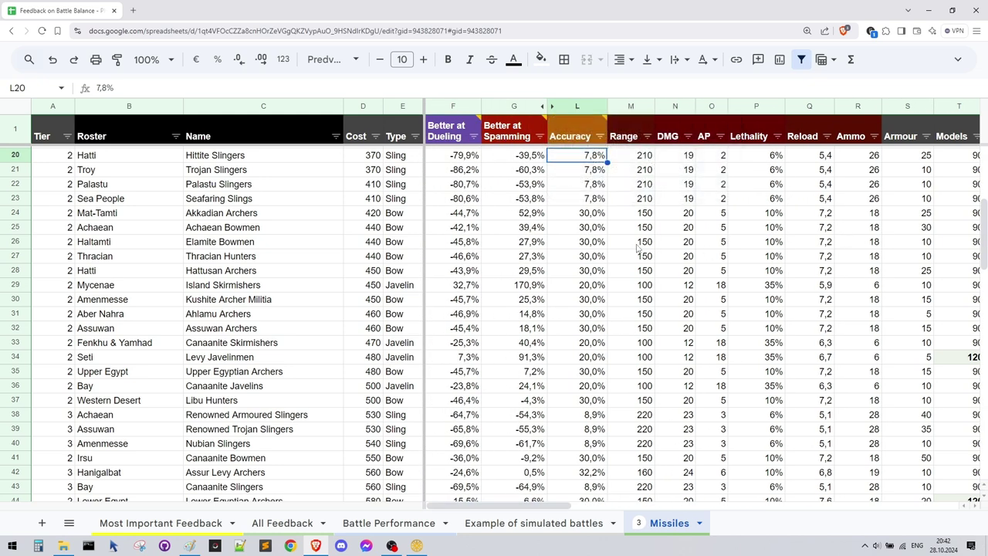
click(513, 139)
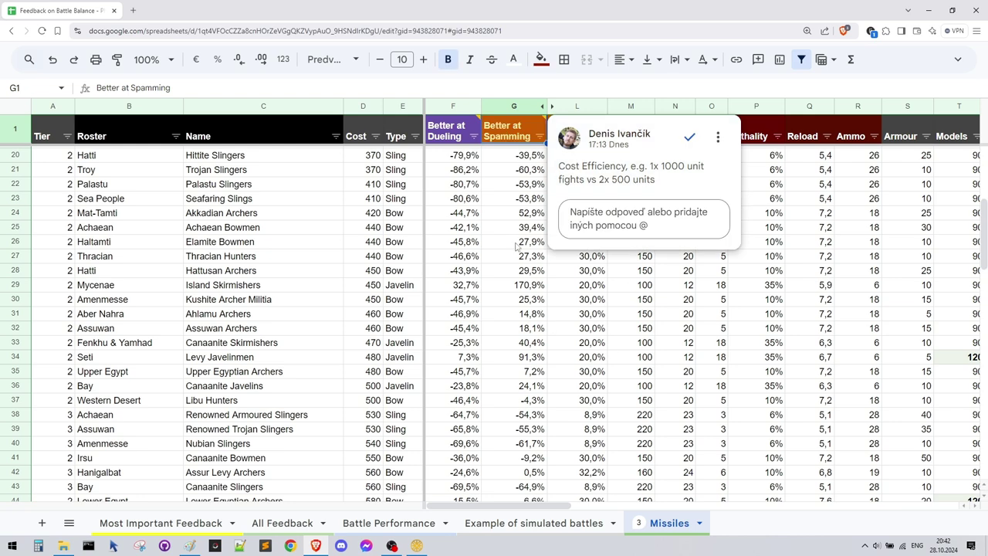
click(510, 216)
click(514, 106)
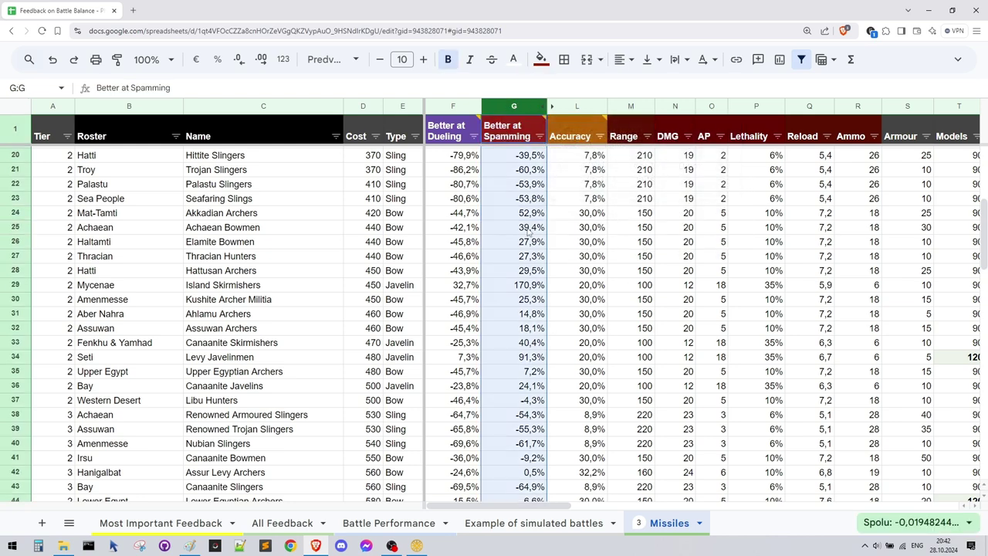
- Sort the missile units by Better at Spamming from Z to A and return to the first rows
click(539, 136)
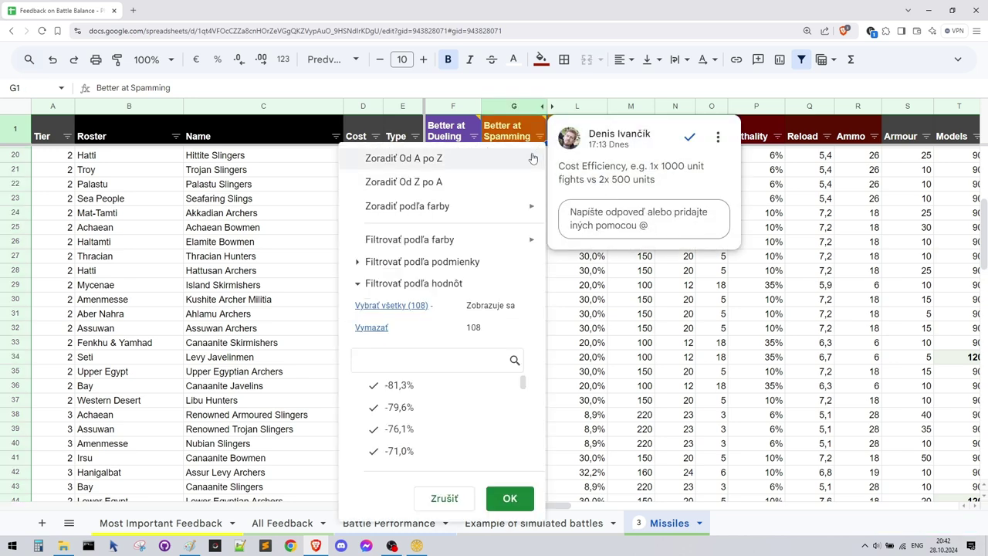
click(489, 182)
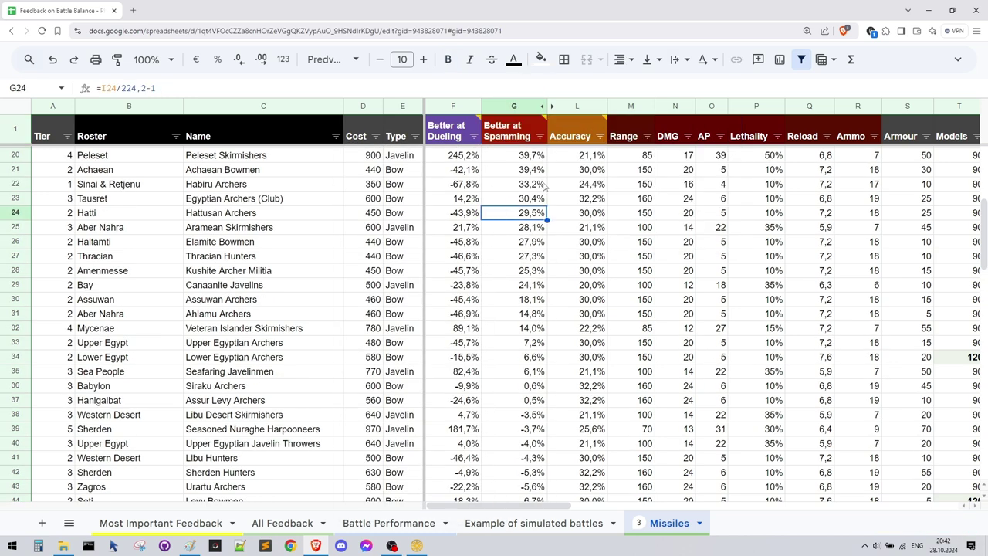
click(531, 157)
scroll(497, 219, up, 6)
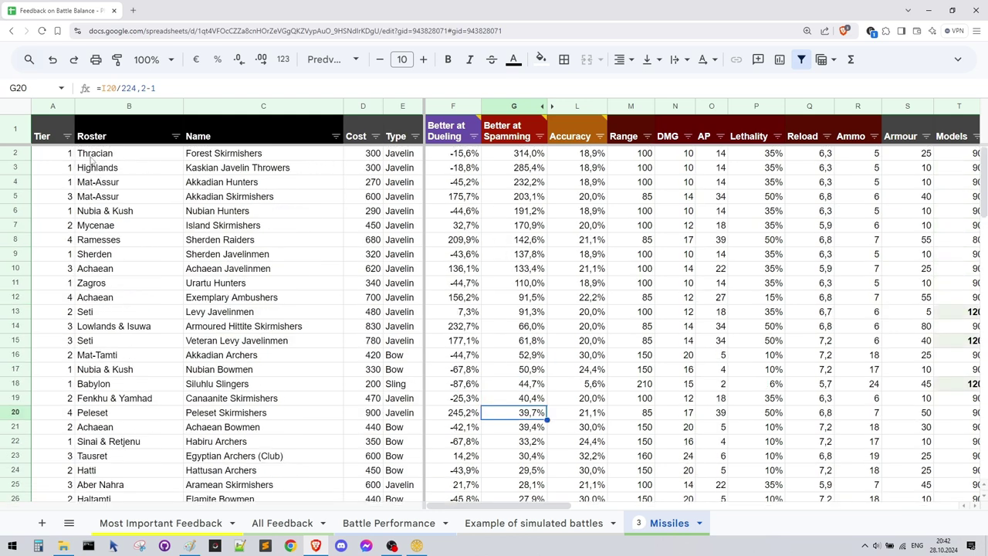
- Highlight the Better at Spamming column, the cost and type of the javelin units in rows 2 to 14, and the Nubian Hunters
click(514, 106)
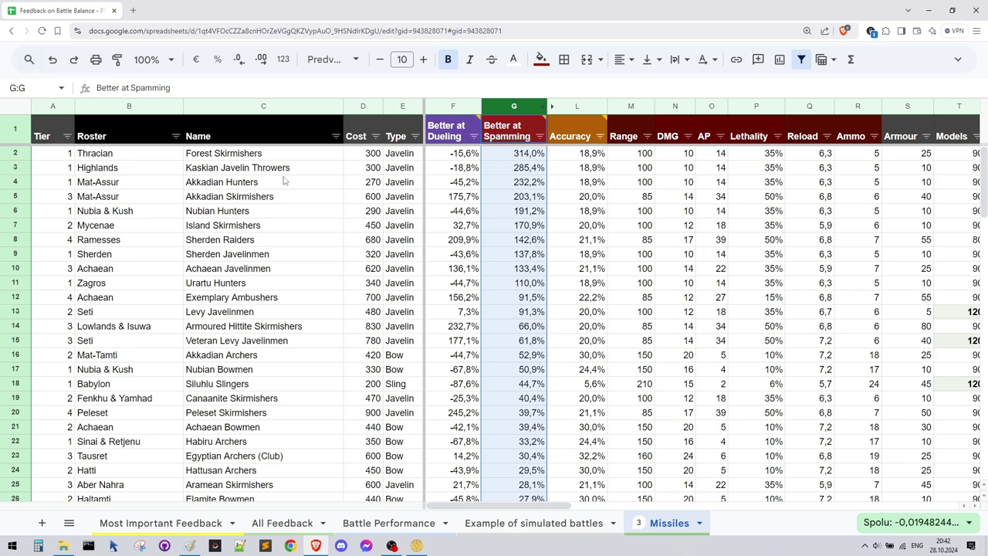
drag(404, 158, 354, 330)
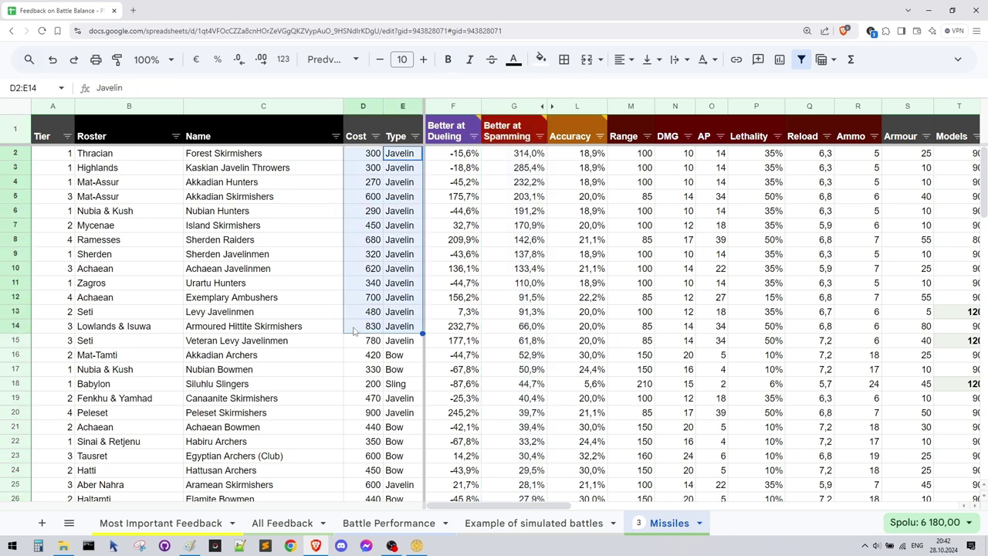
click(306, 298)
drag(400, 212, 284, 215)
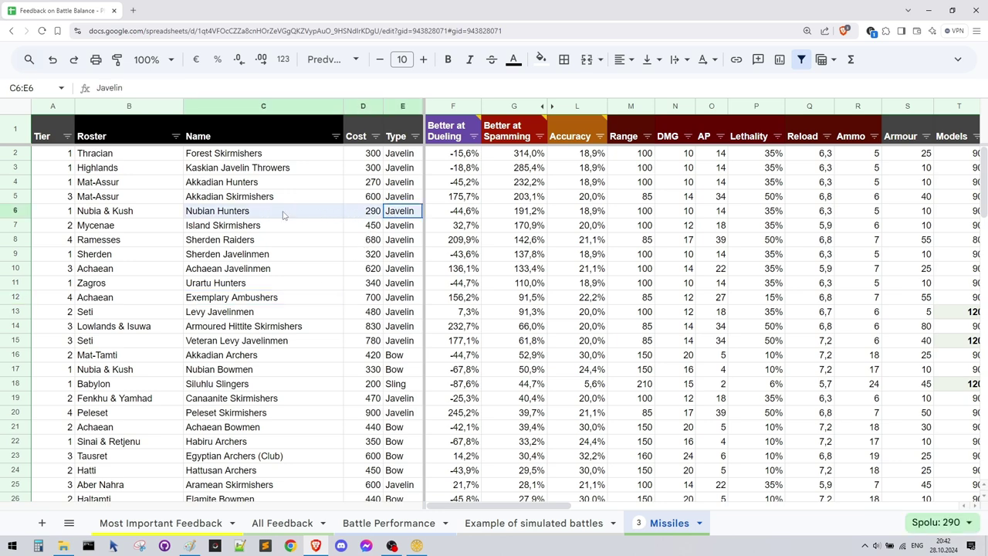
- Look through the bow and sling units in the spamming ranking and highlight the Siluhlu Slingers row from tier to accuracy
scroll(397, 272, down, 3)
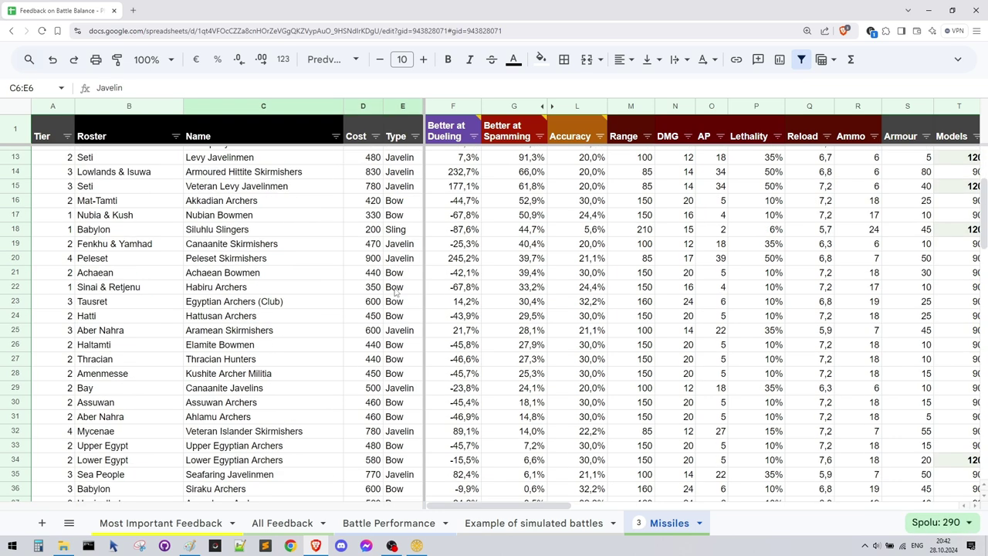
scroll(464, 245, up, 3)
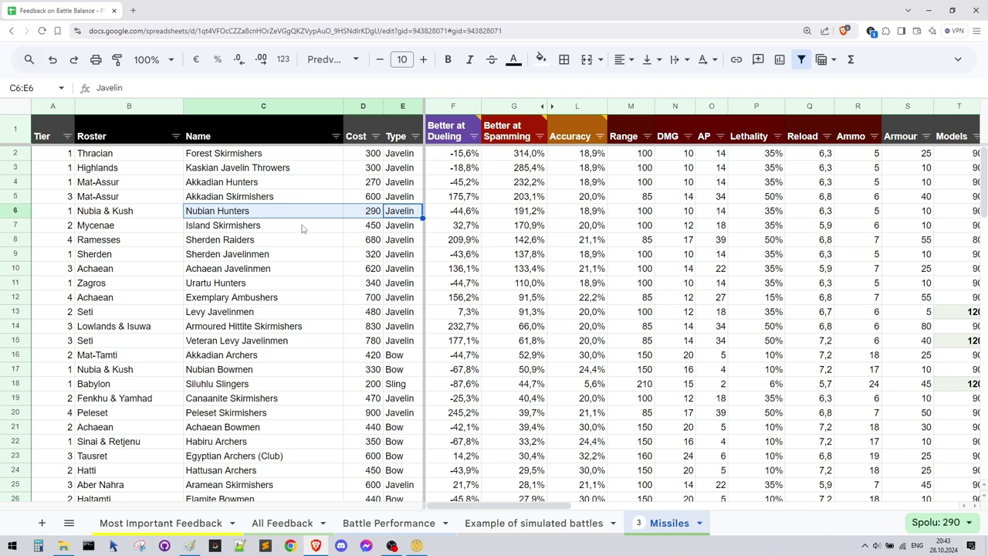
click(321, 360)
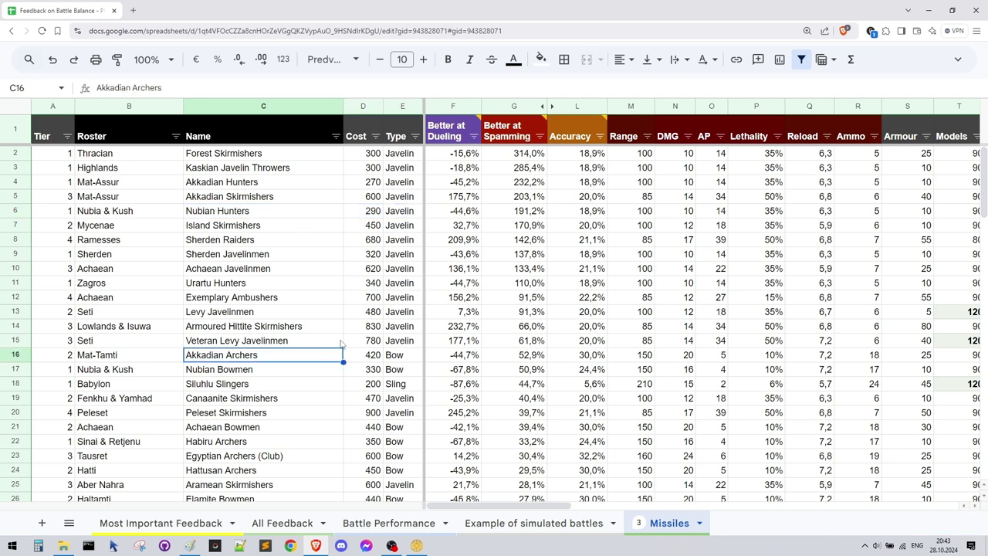
click(400, 388)
drag(62, 386, 585, 391)
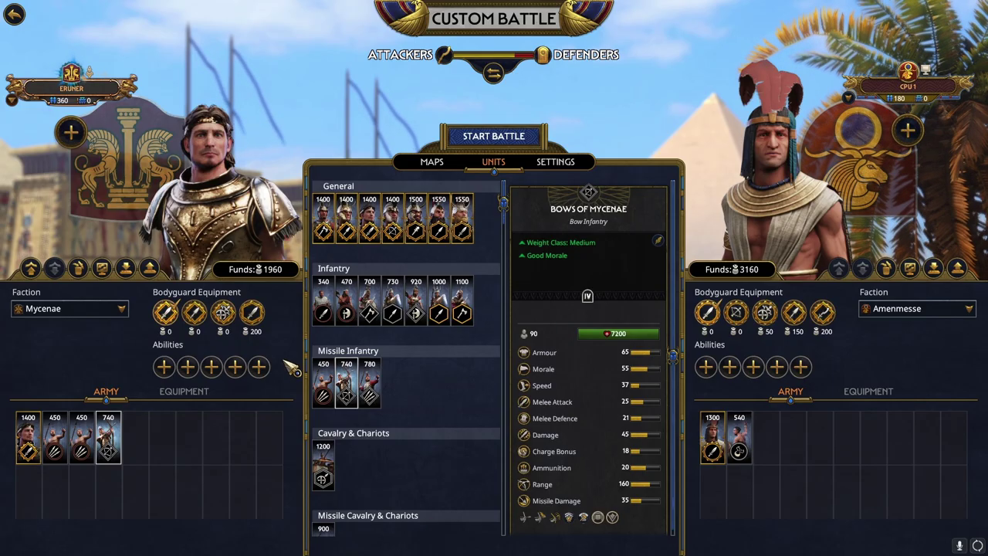
- Set the player's faction to Babylon and add three Siluhlu Slingers units to the army
click(120, 312)
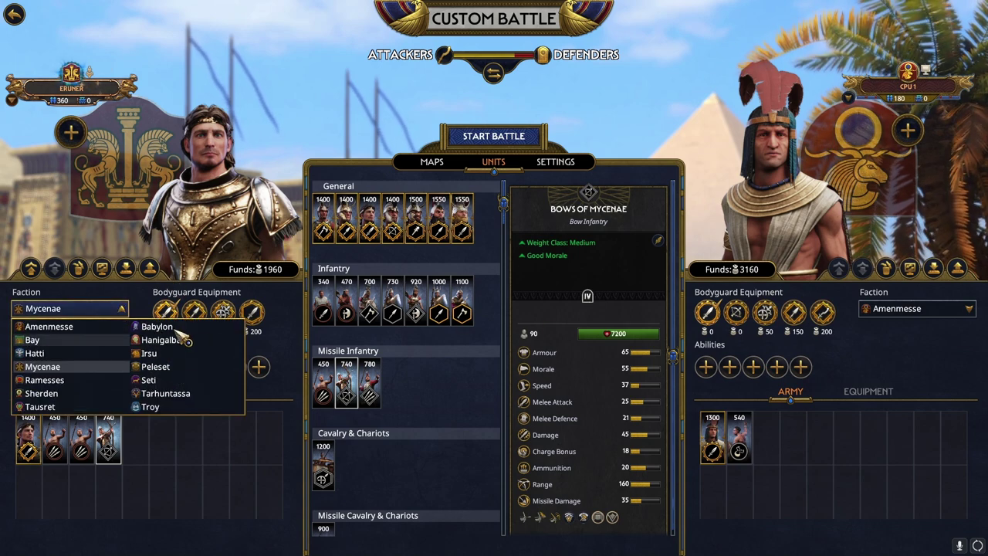
click(143, 324)
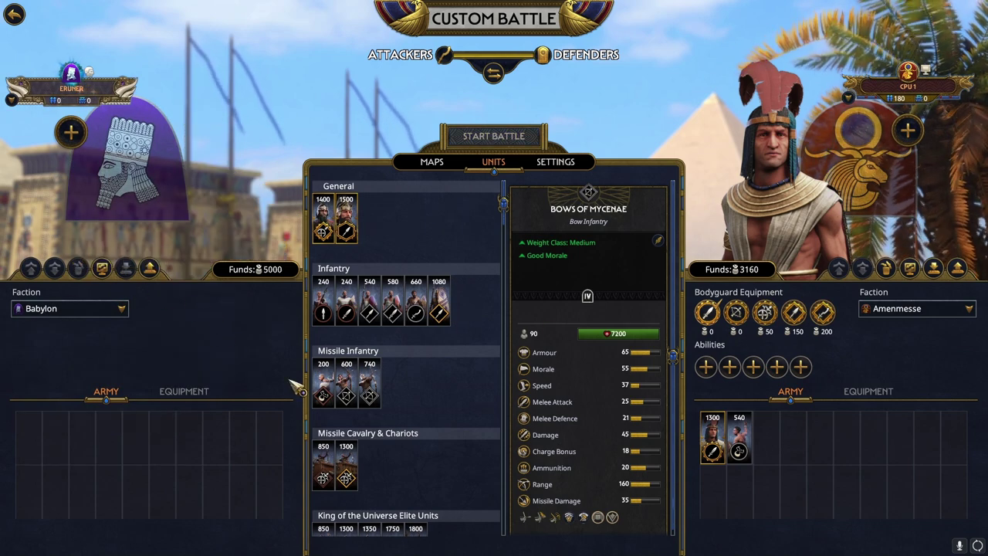
click(323, 378)
click(322, 378)
click(323, 378)
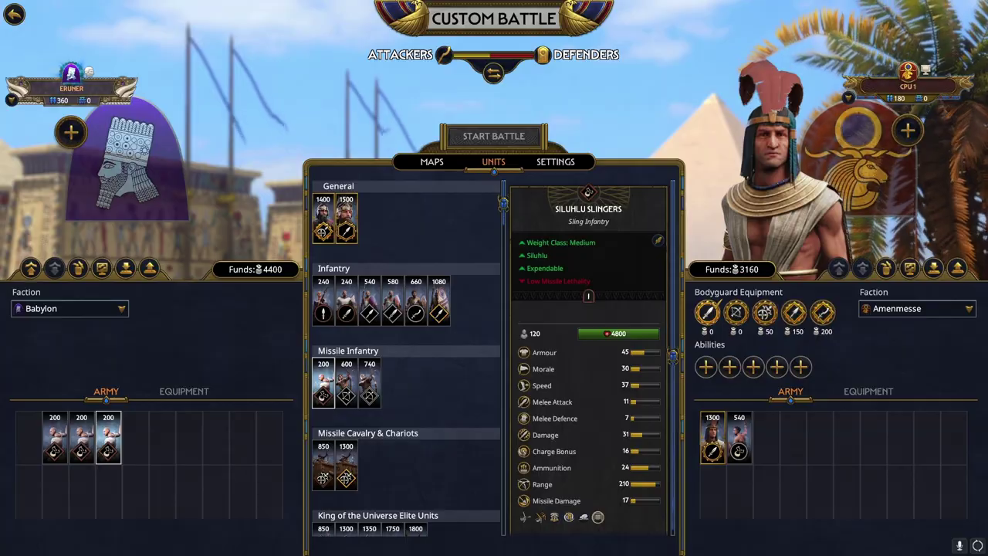
- Switch to the Missiles spreadsheet, check the Siluhlu Slingers' spamming and accuracy values, and highlight the Better at Spamming column
key(alt+Tab)
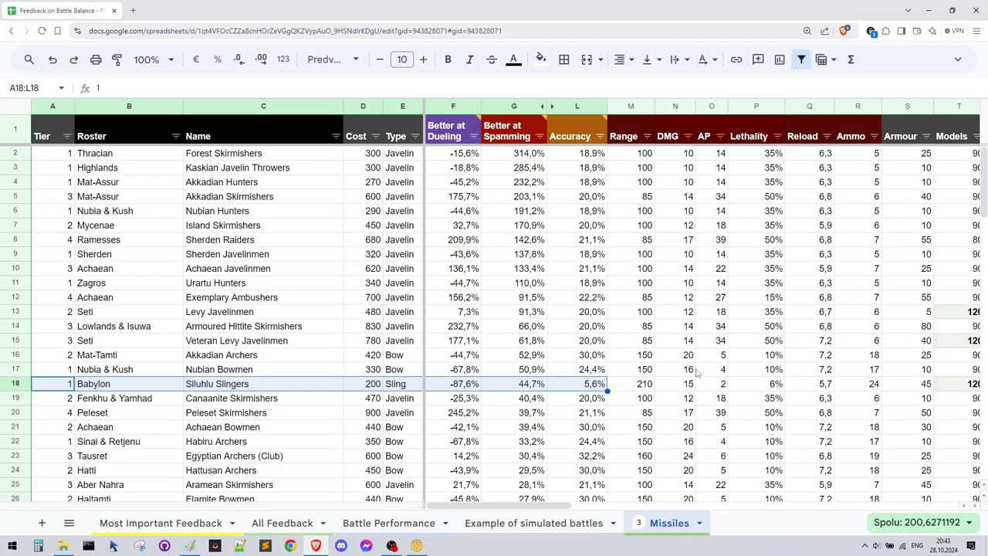
click(557, 345)
click(541, 384)
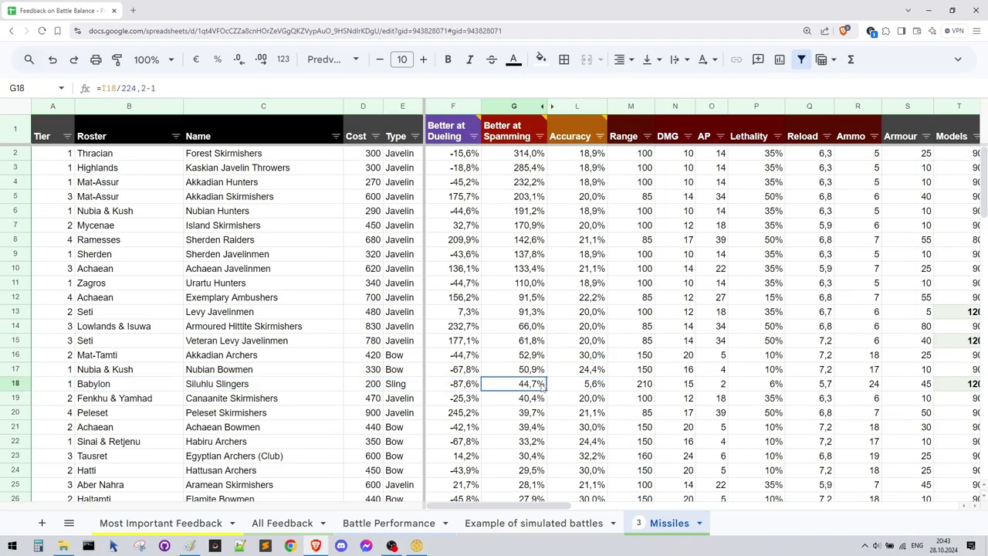
click(573, 387)
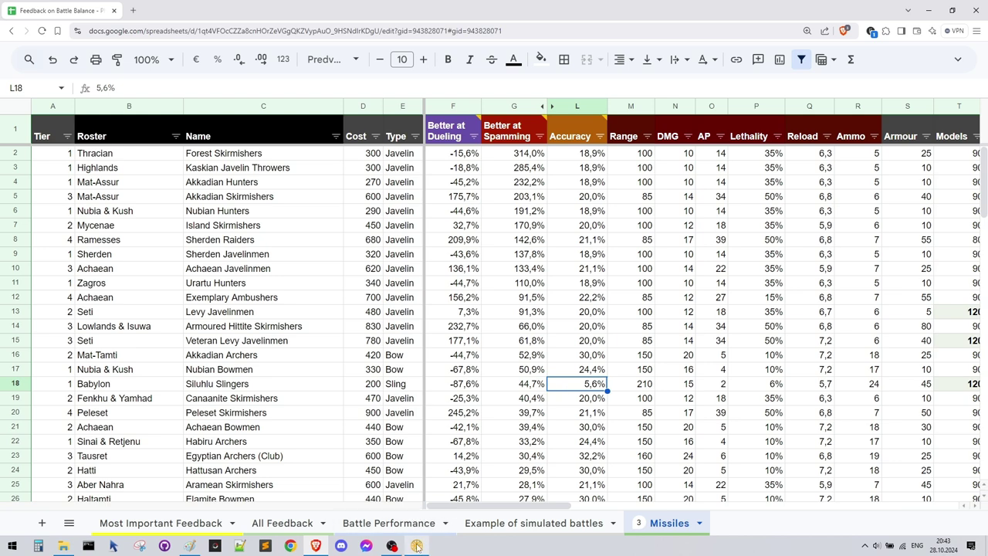
click(511, 107)
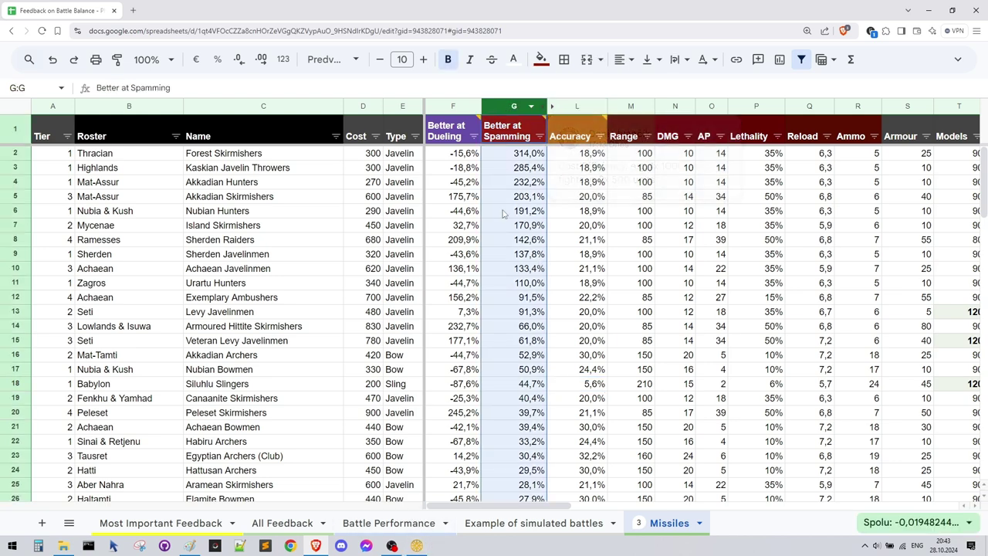
- Sort the missile units by Better at Dueling from Z to A and dismiss the header's note
click(449, 108)
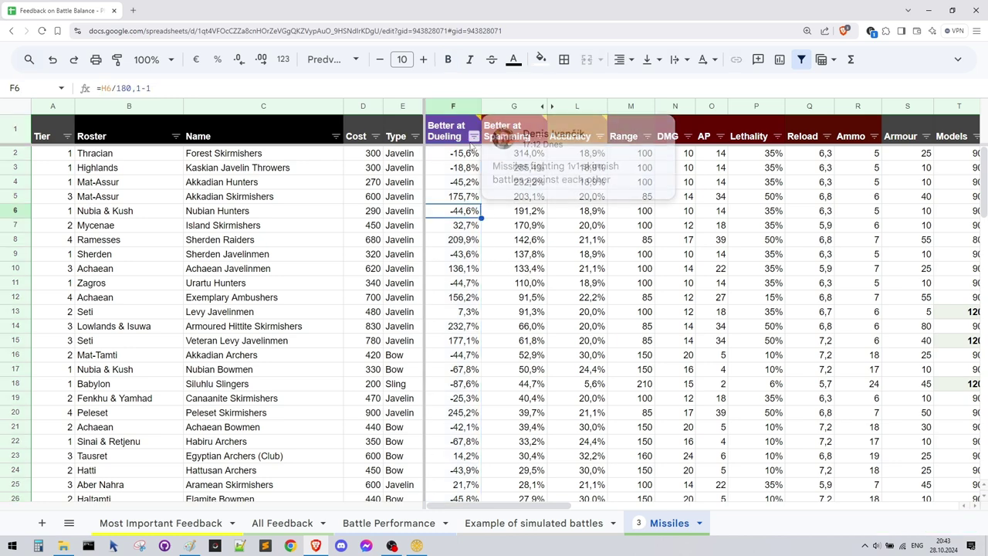
click(473, 137)
click(428, 188)
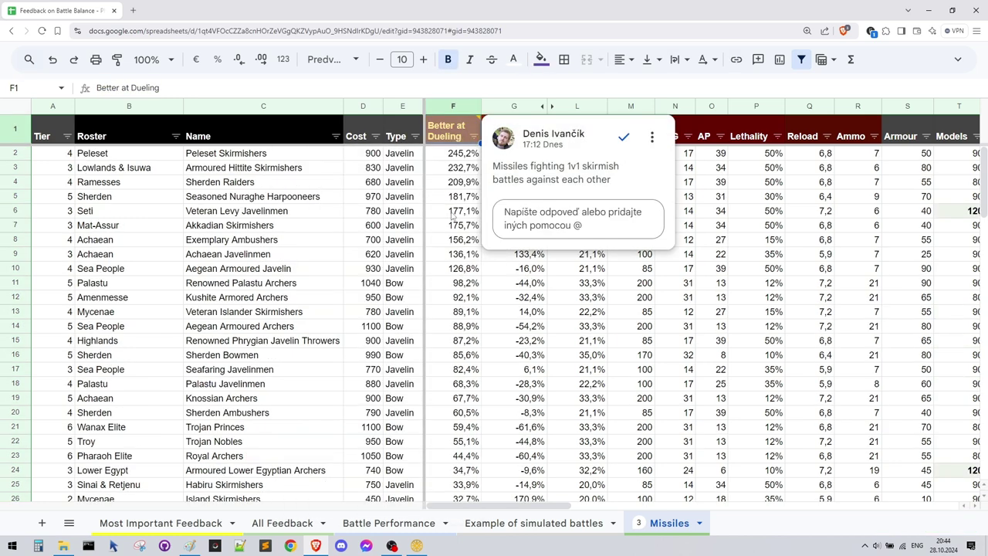
click(452, 214)
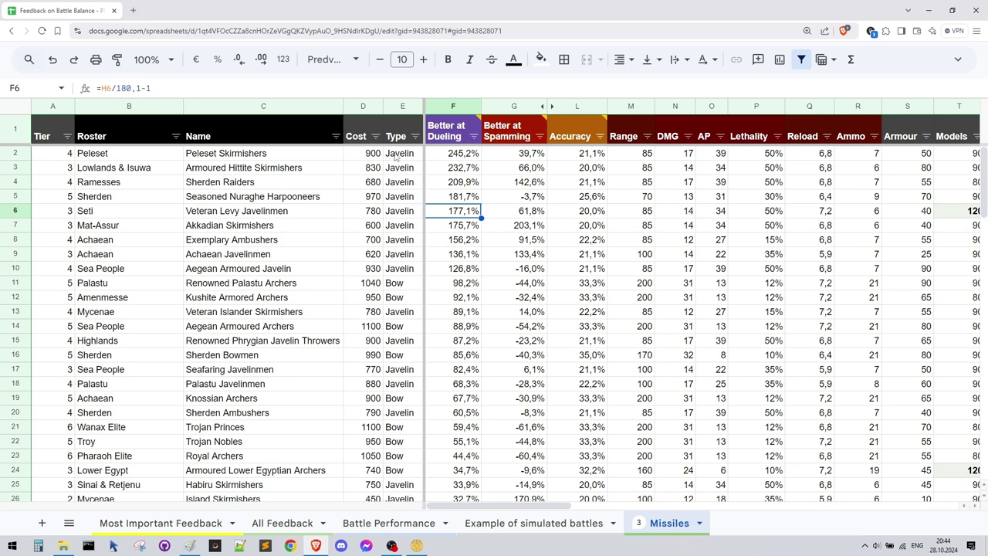
- Highlight the cost and type of the javelin units in rows 2 to 10, and the tier, roster and name of the Peleset Skirmishers
drag(395, 157, 377, 272)
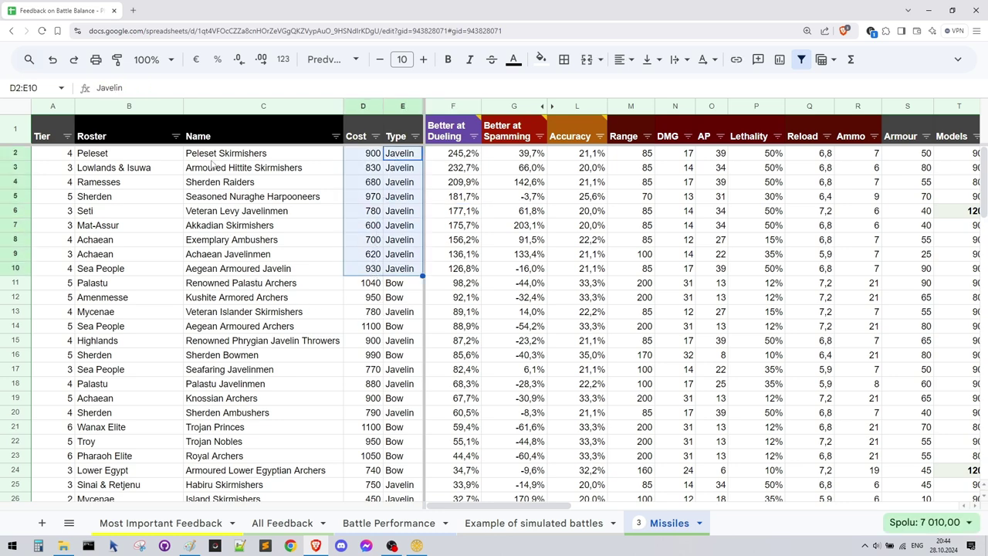
click(283, 257)
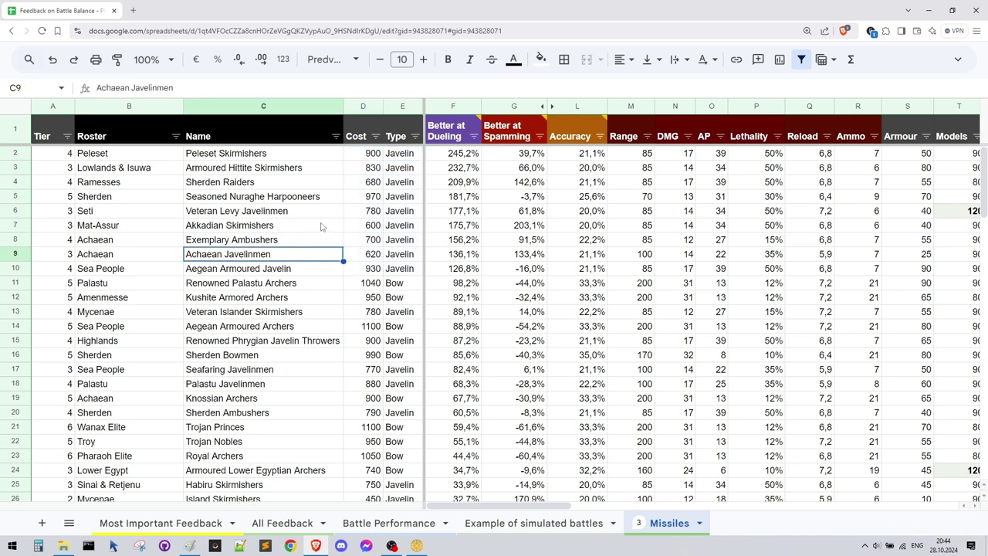
click(393, 159)
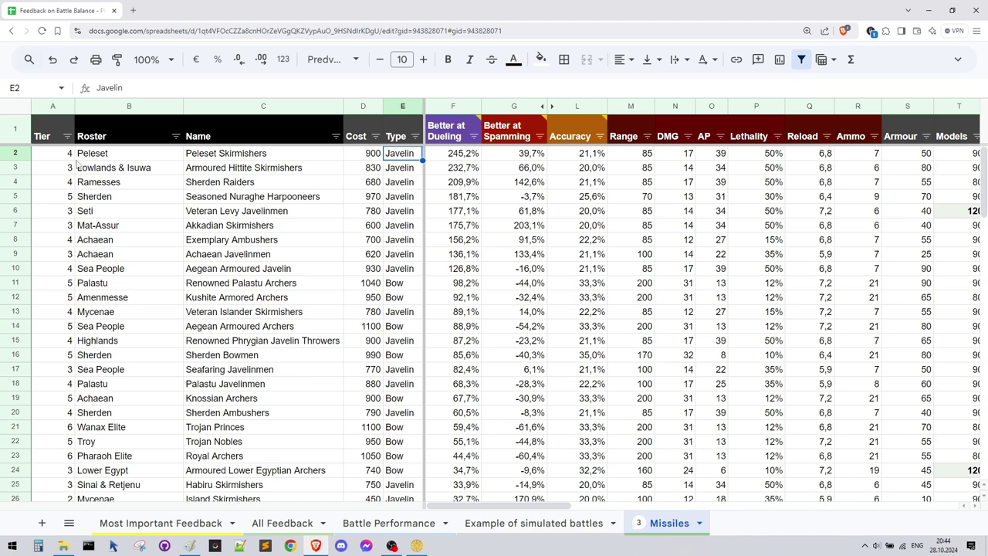
drag(68, 154, 263, 154)
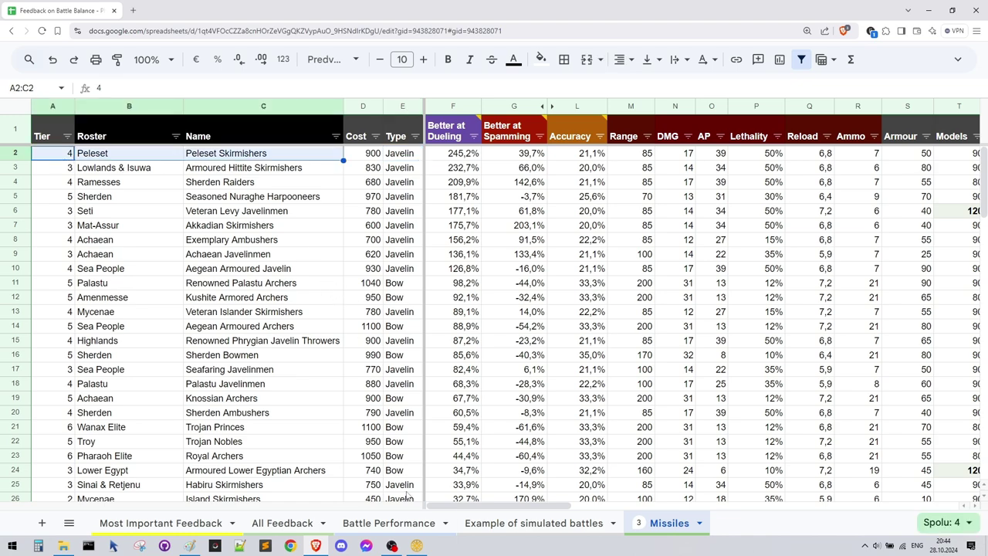
- Switch back to the game, set the player's faction to Peleset and clear its army
click(417, 545)
click(69, 309)
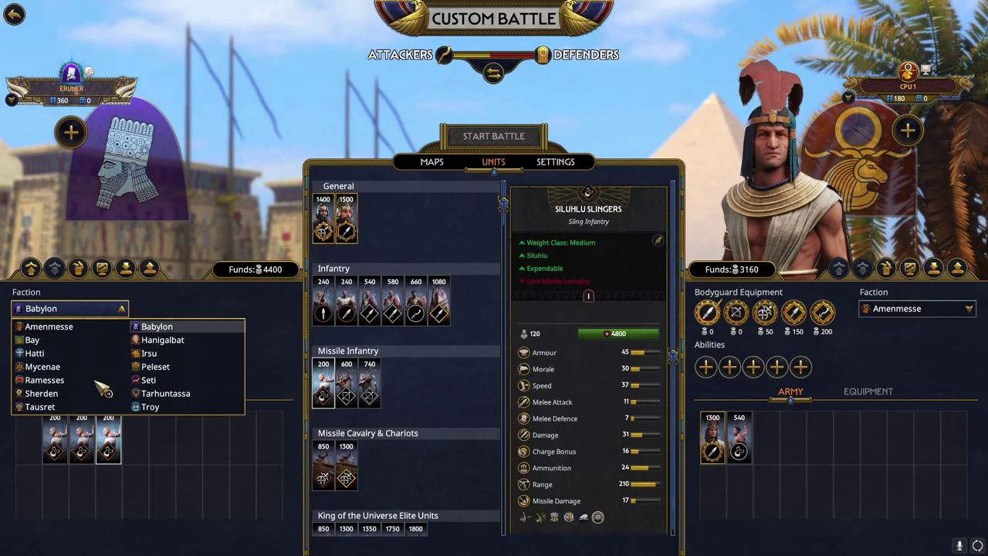
click(155, 367)
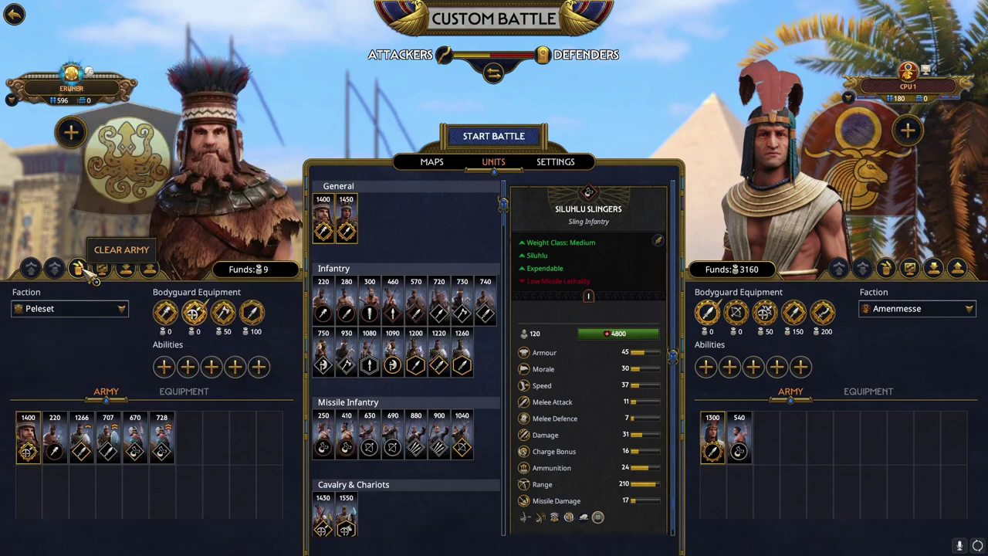
click(89, 274)
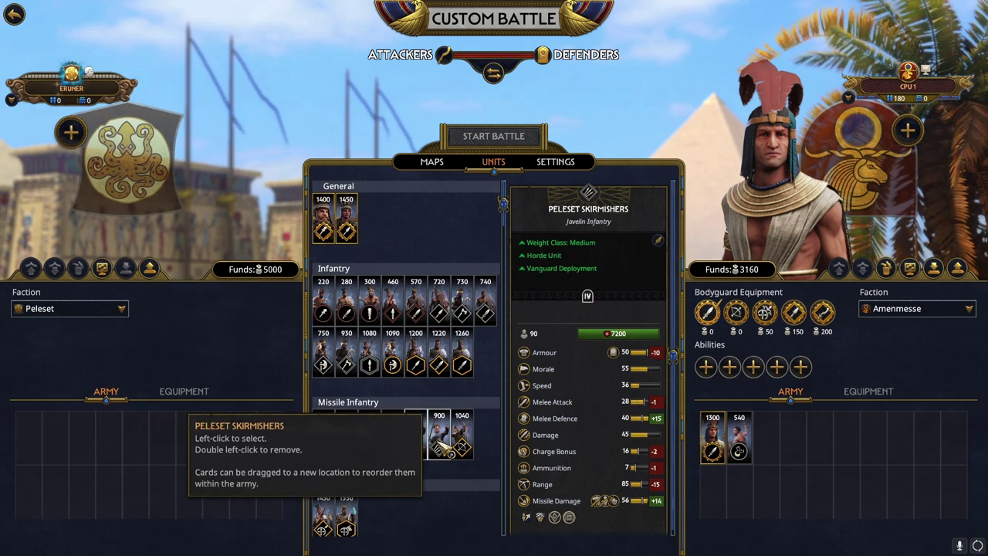
- Add the Peleset Skirmishers and the 880-cost javelin unit to the player's army, and check the skirmishers' shield and missile damage
click(444, 452)
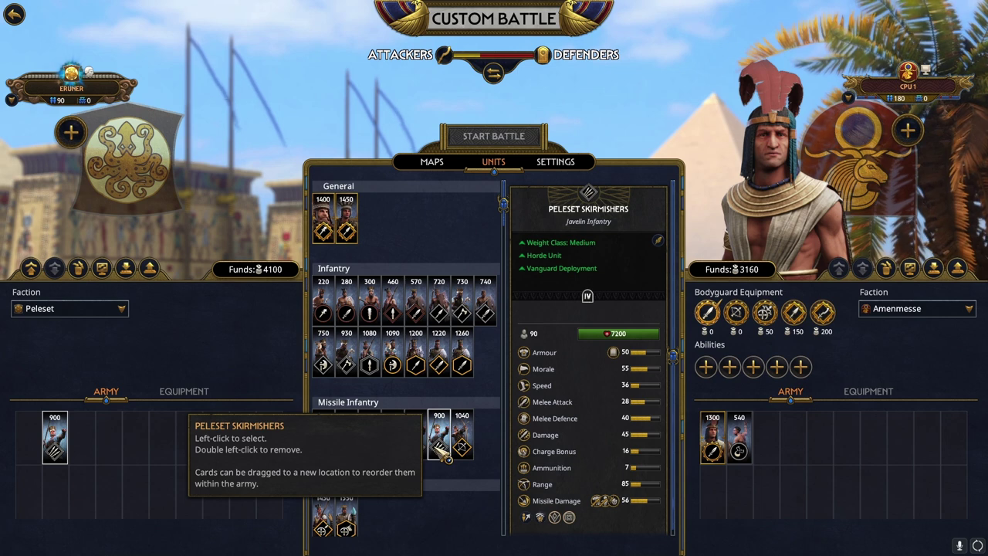
click(418, 455)
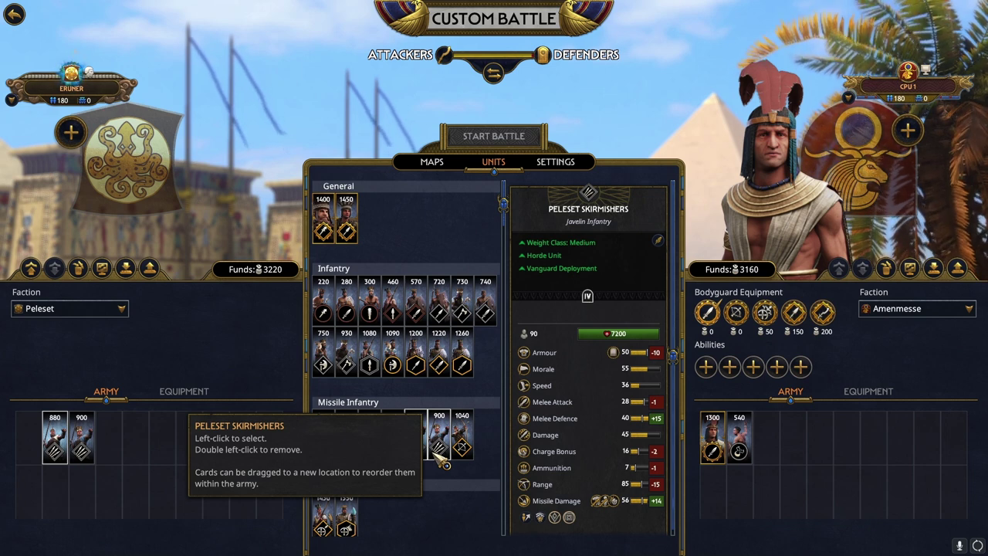
click(435, 454)
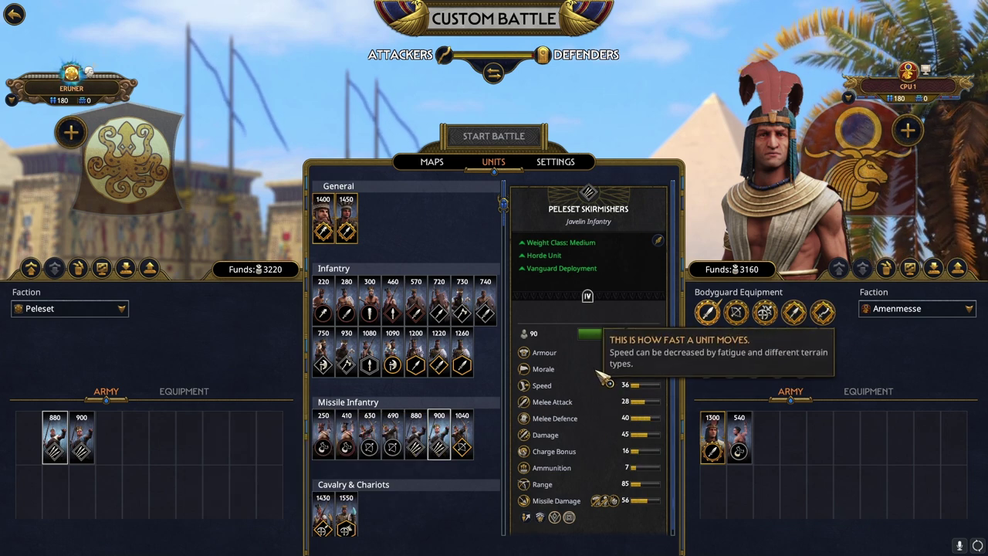
mouse_move(616, 355)
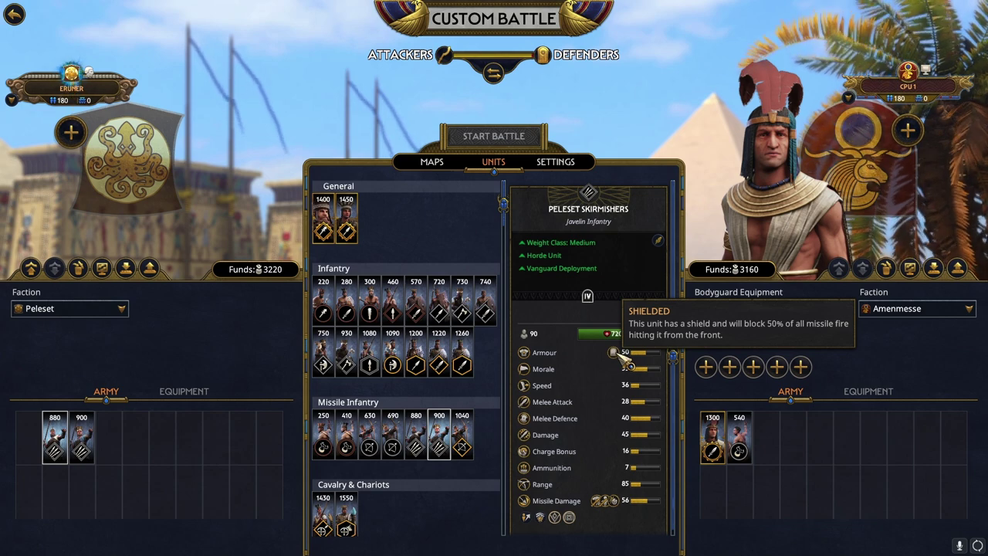
mouse_move(657, 509)
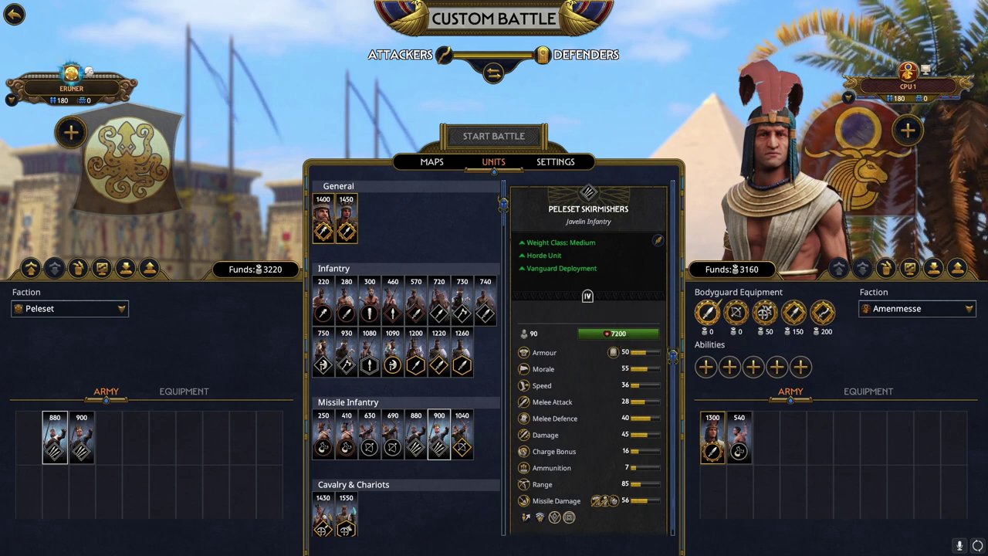
- Switch to the Missiles spreadsheet and highlight the shield values of the javelin units in rows 2 to 9, plus their roster through type
key(alt+Tab)
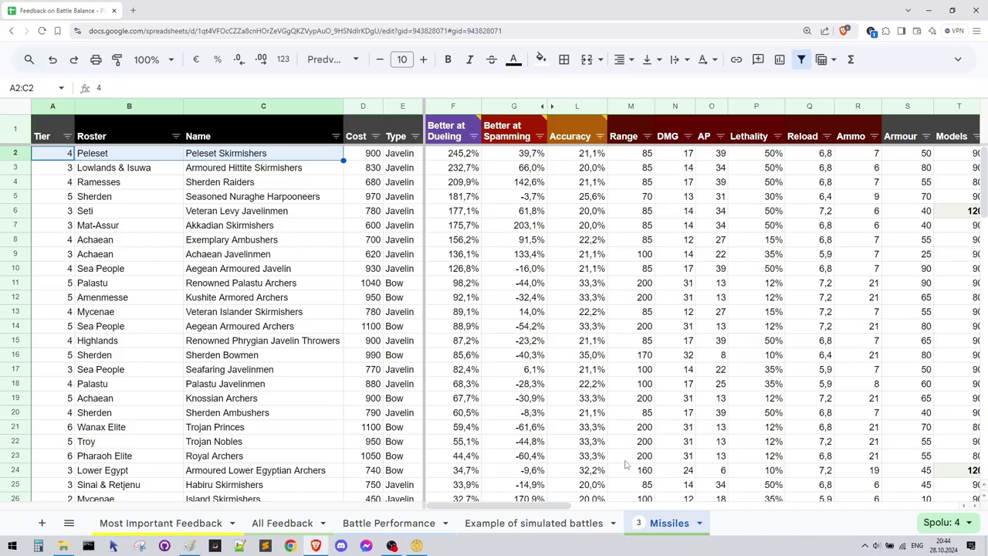
drag(579, 504, 653, 522)
drag(729, 160, 733, 255)
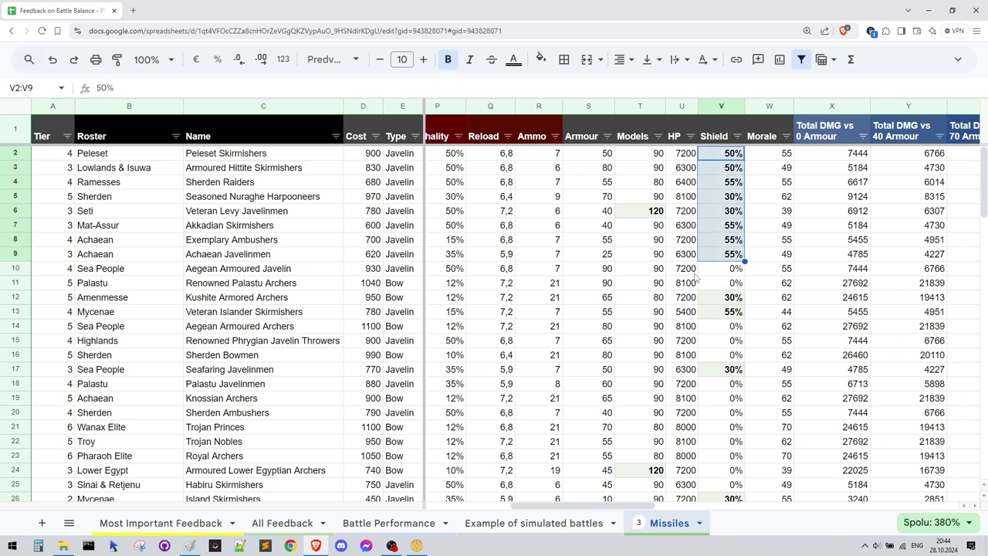
drag(401, 159, 161, 254)
- Highlight the roster, name, cost and type of Seti's Veteran Levy Javelinmen, and their Models value
drag(678, 211, 98, 213)
click(100, 212)
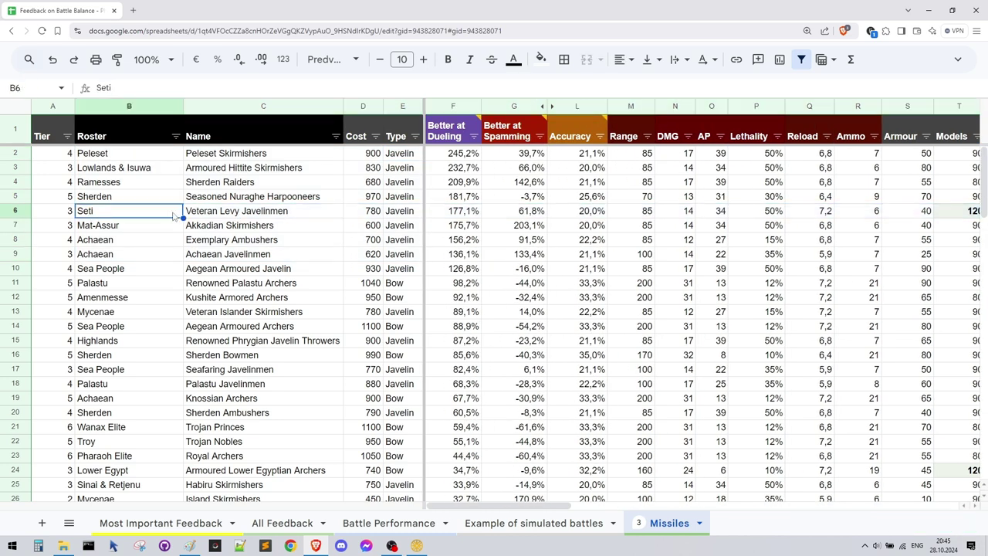
click(244, 200)
drag(389, 215, 255, 213)
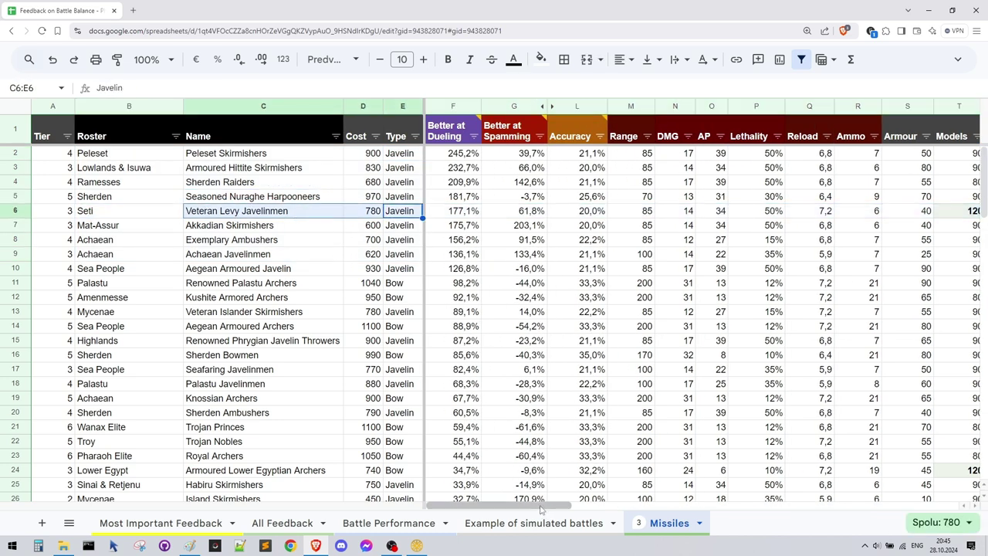
drag(546, 507, 631, 435)
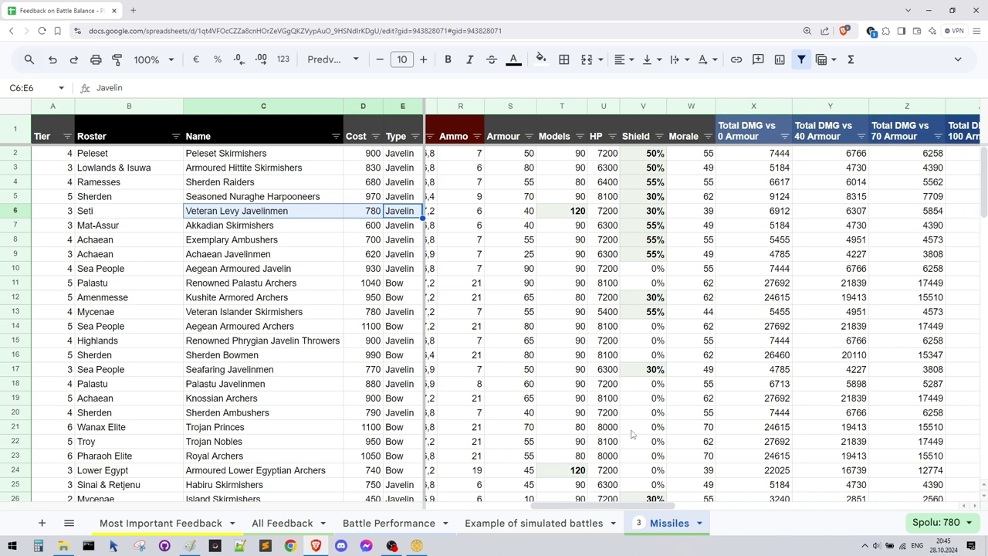
click(571, 213)
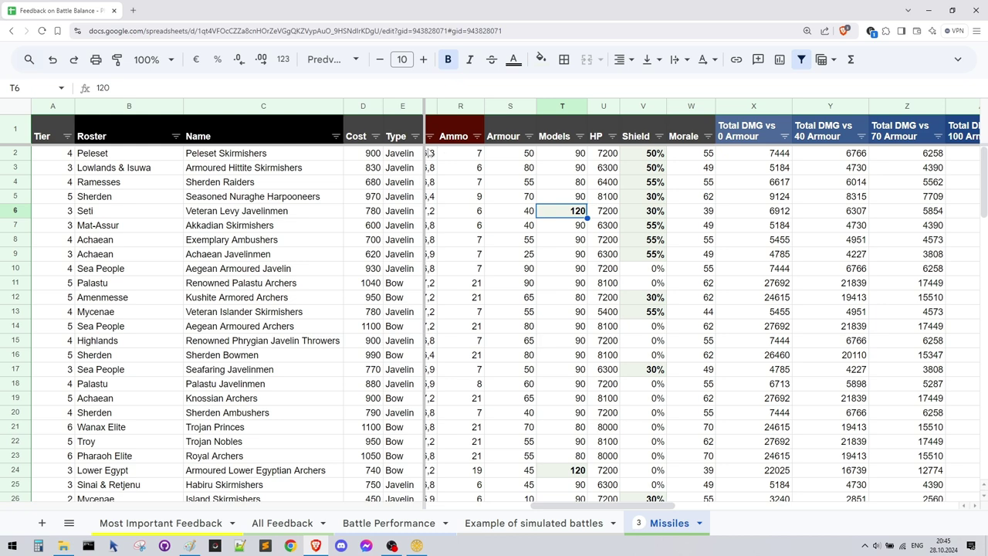
- Filter the Type column to show only Bow units by excluding Javelin and Sling
click(415, 136)
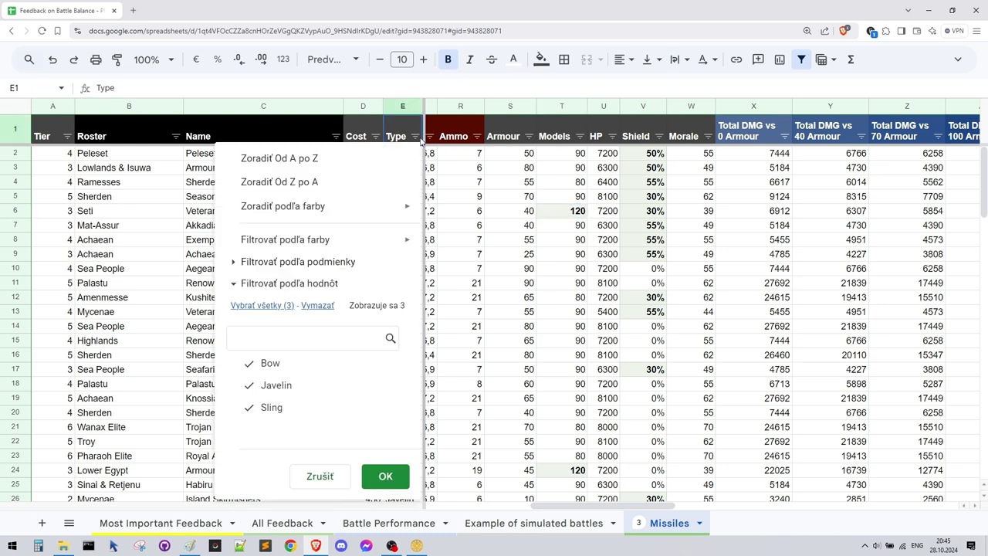
click(282, 386)
click(286, 408)
click(386, 477)
click(317, 356)
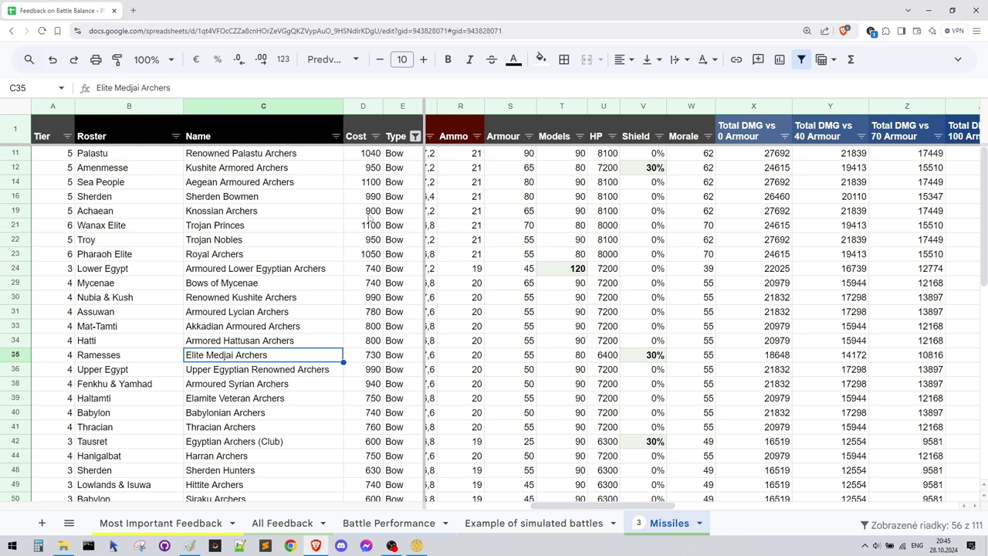
- Highlight the bow units in rows 11 to 23, and the Armoured Lower Egyptian Archers with their models, HP and shield
drag(71, 159, 372, 247)
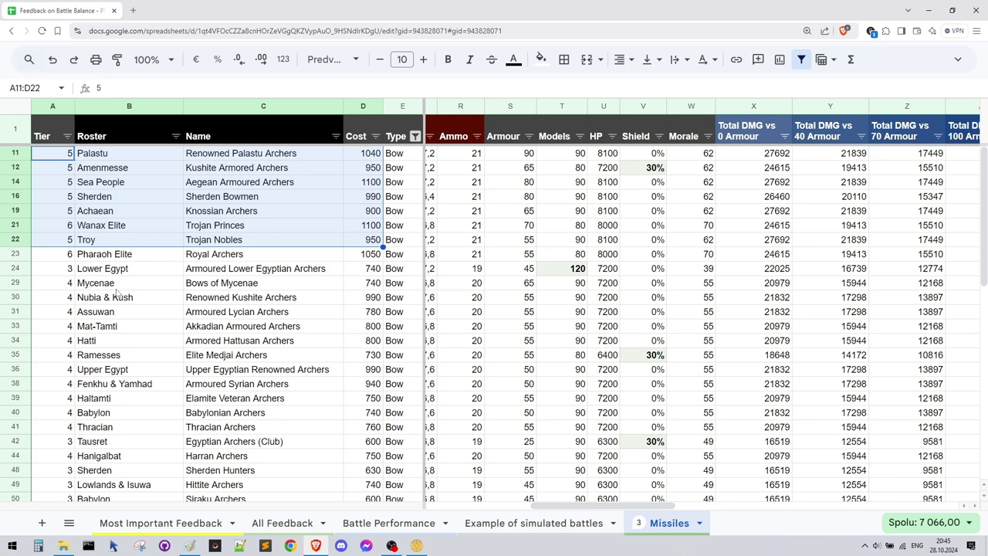
click(119, 227)
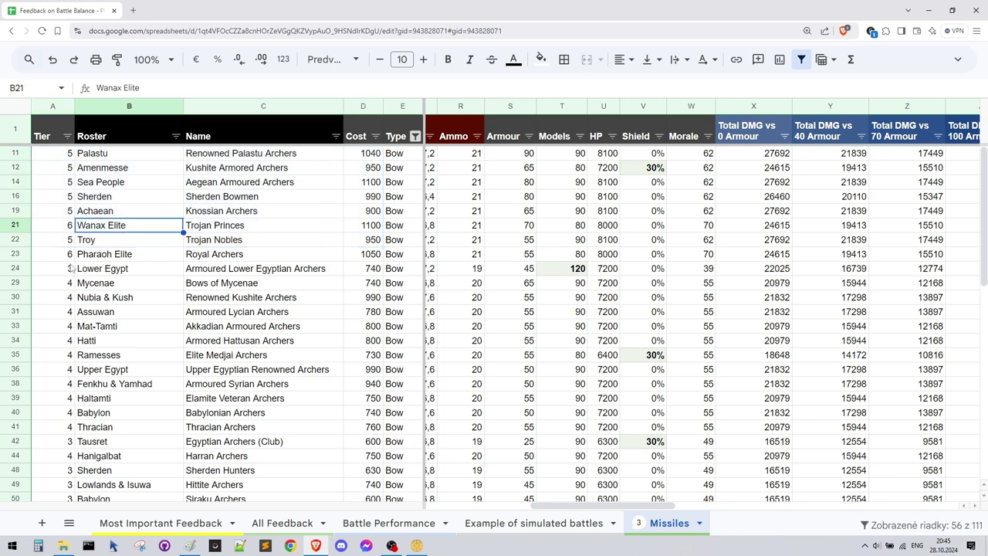
drag(69, 255, 92, 157)
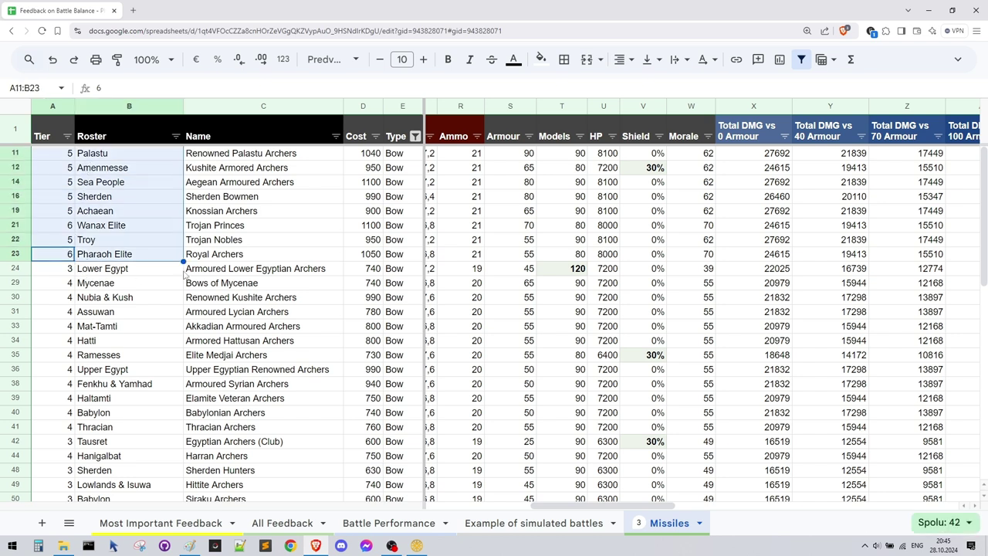
drag(69, 271, 358, 274)
drag(576, 274, 639, 274)
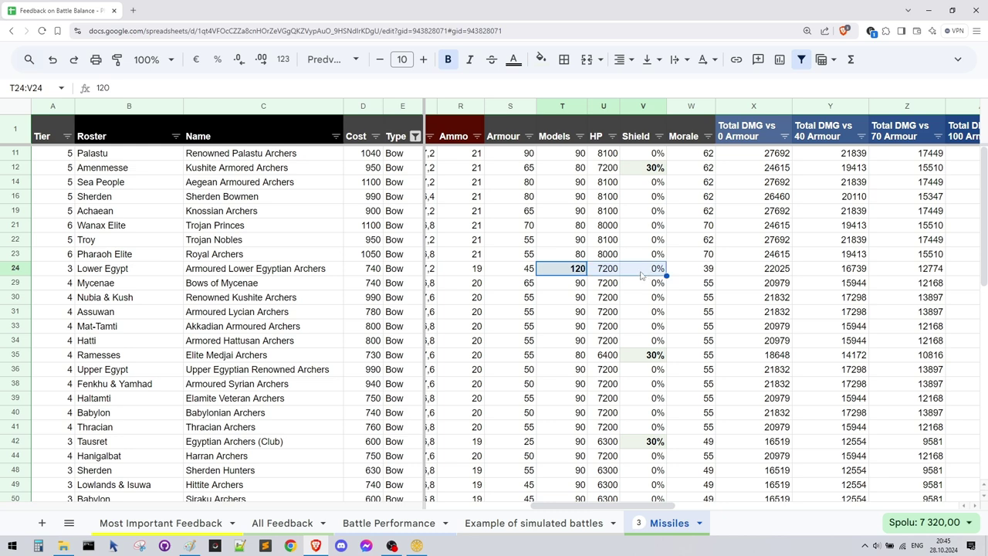
- Highlight Tausret's Egyptian Archers (Club) in row 42 and their values from Models to Morale
drag(109, 298, 264, 448)
scroll(309, 433, down, 1)
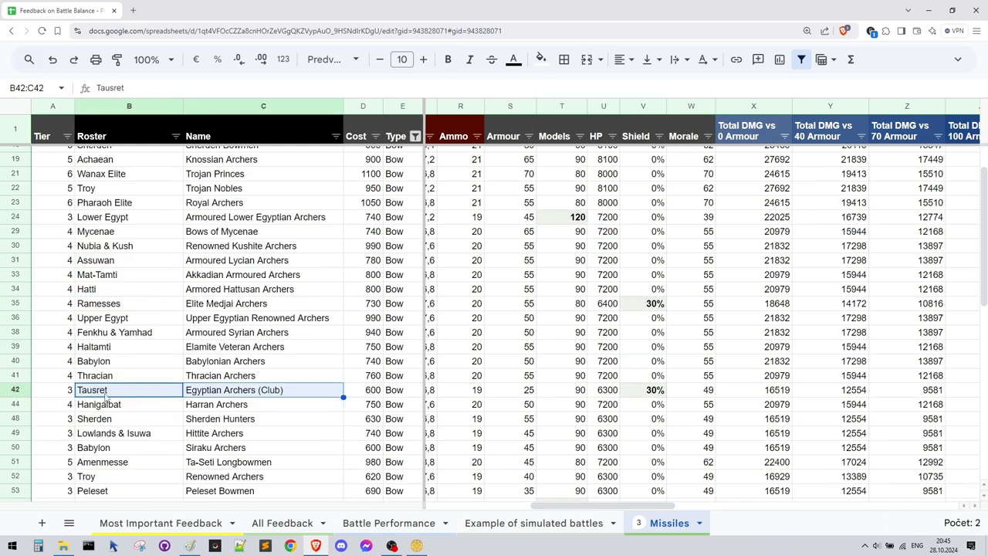
drag(68, 392, 296, 395)
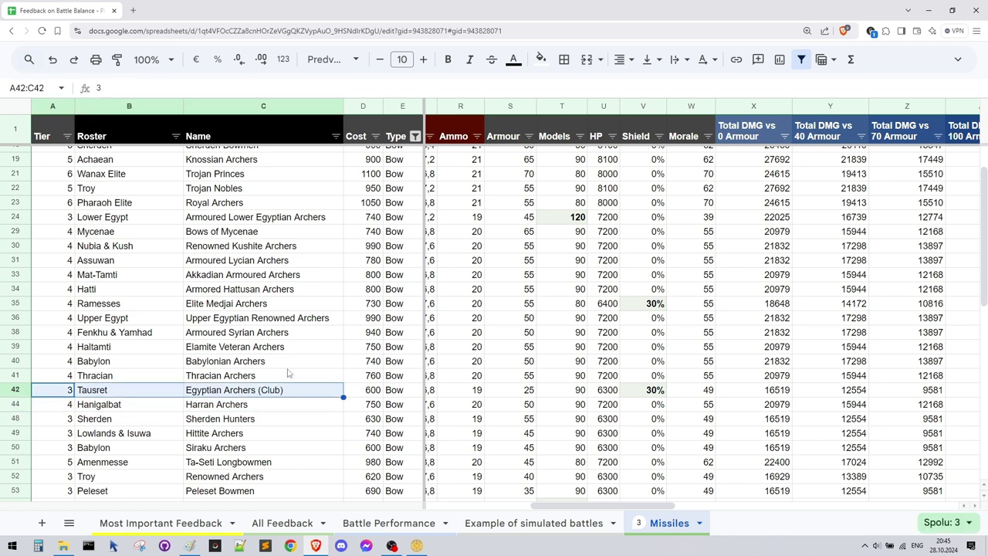
drag(689, 392, 559, 392)
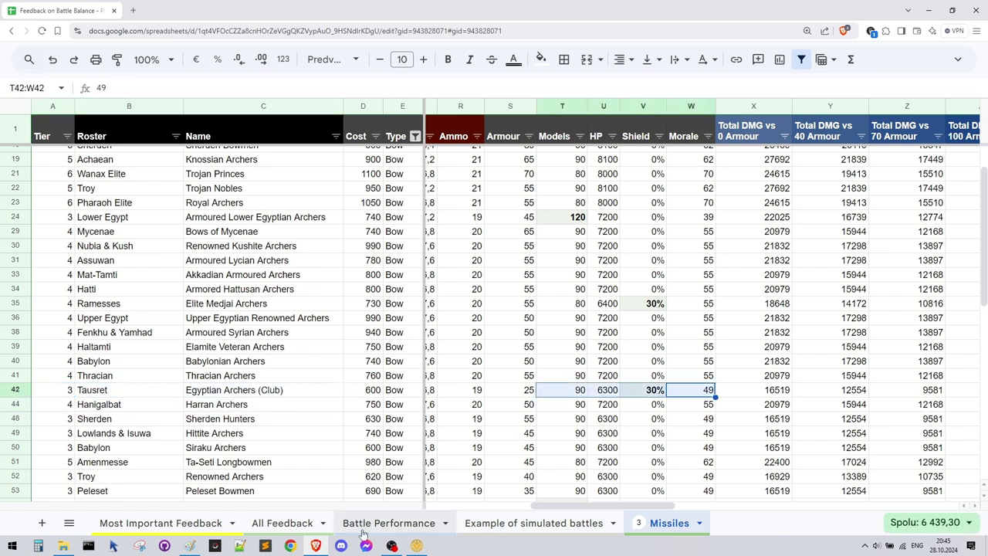
- Switch back to the game, set the player's faction to Tausret and clear its army
click(417, 546)
click(116, 308)
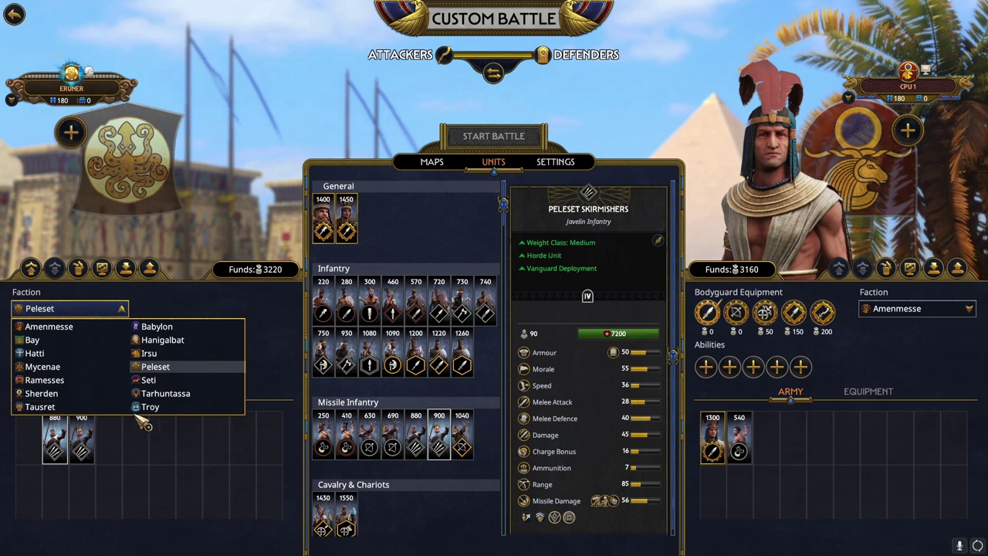
click(94, 407)
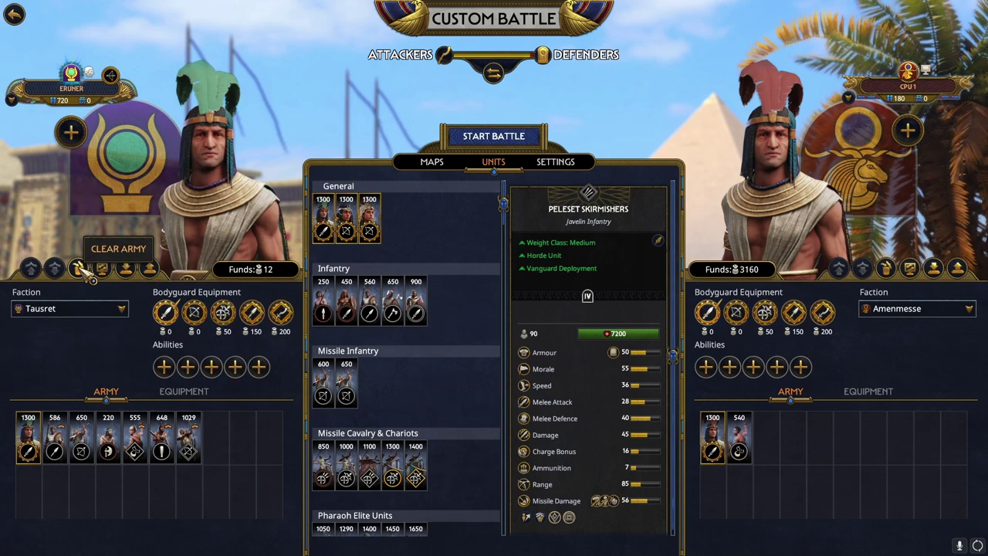
click(77, 268)
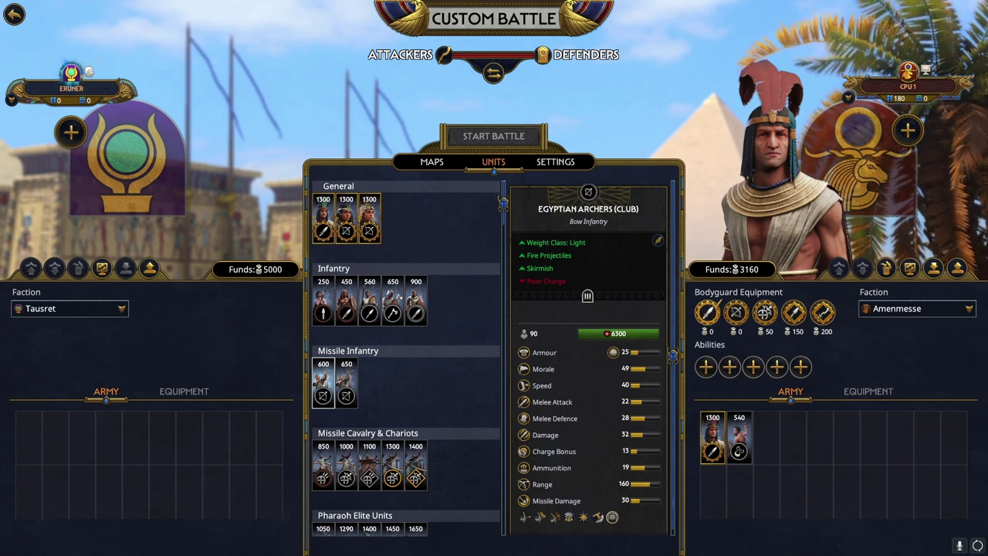
- Switch to the Missiles spreadsheet and sort the bow units by DPS vs 40 Armour from Z to A
key(alt+Tab)
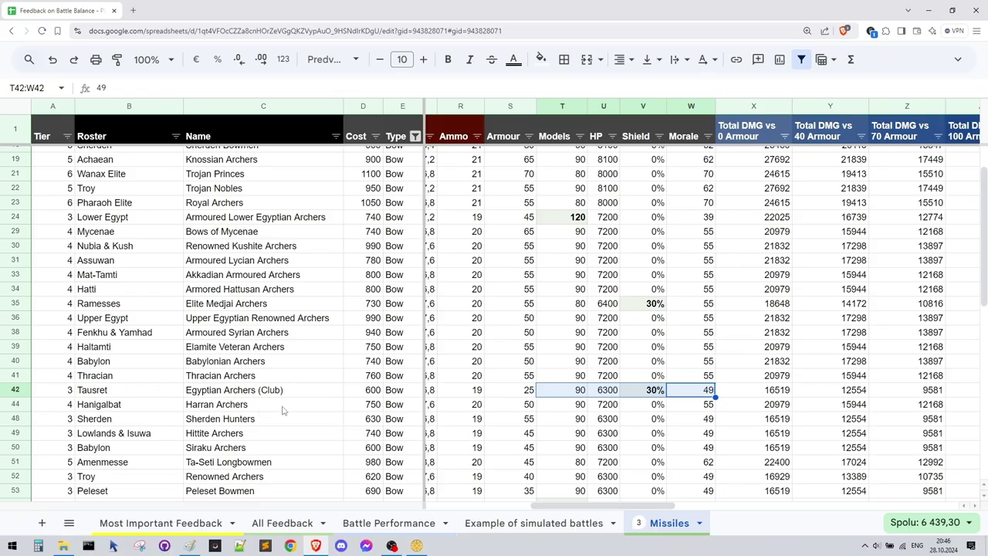
click(311, 407)
scroll(353, 429, up, 1)
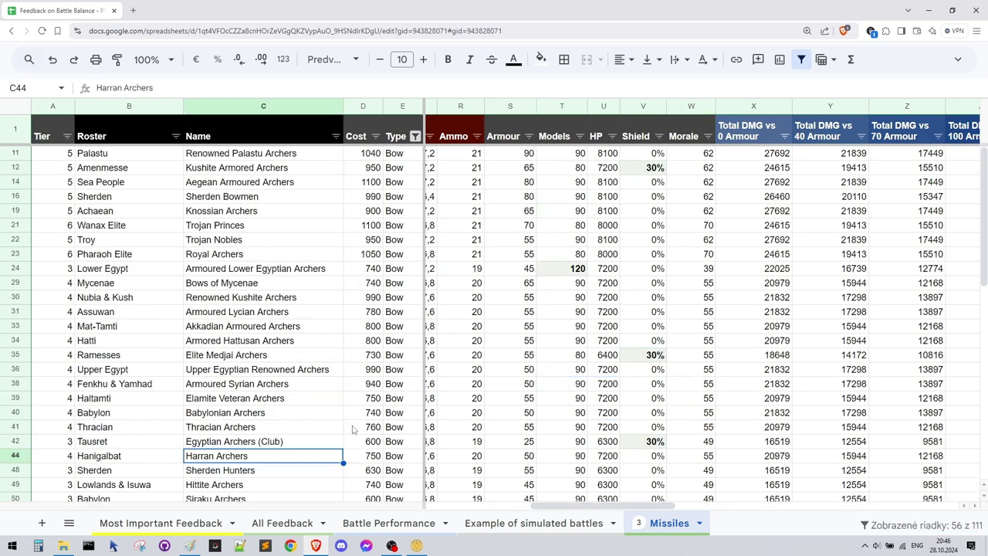
drag(563, 502, 762, 510)
click(694, 137)
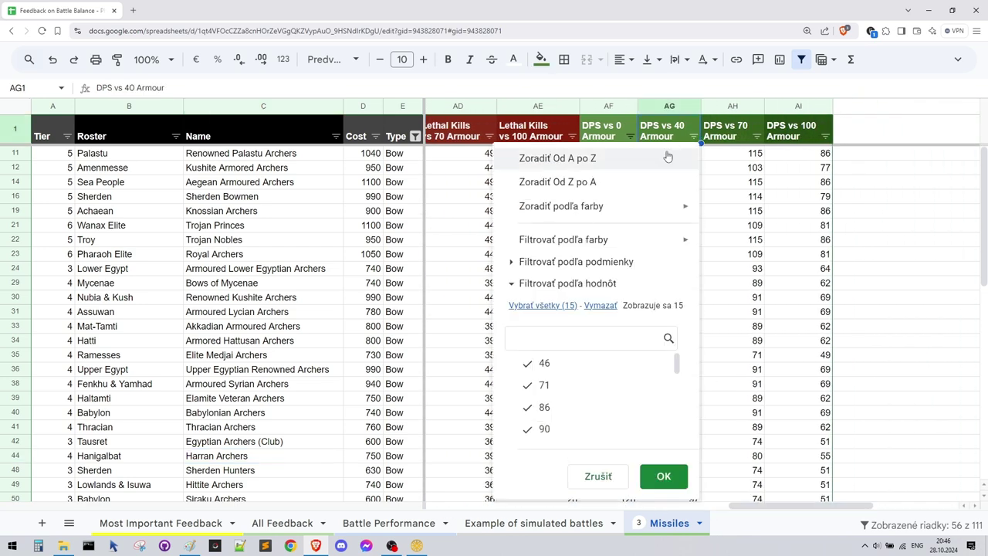
click(629, 182)
click(631, 211)
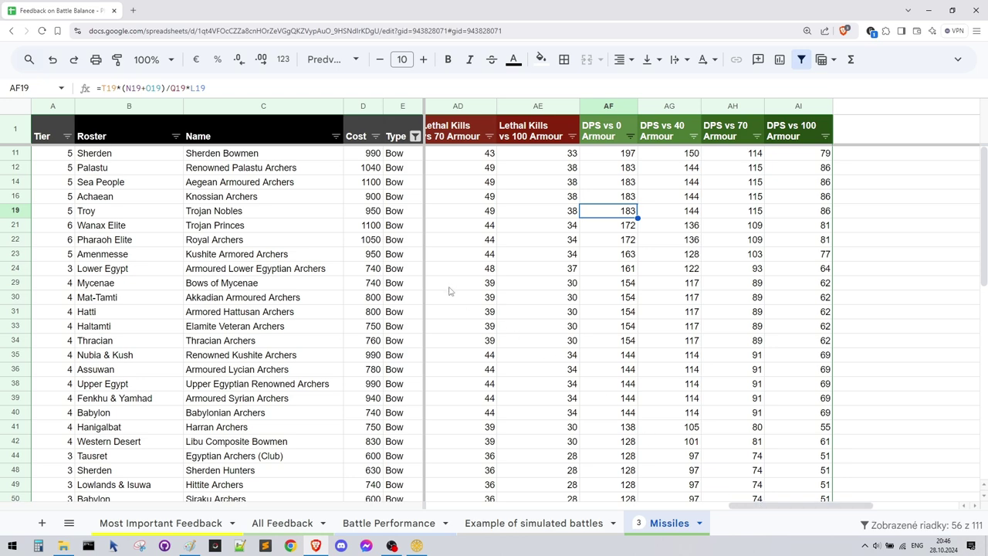
- Include Javelin and Sling in the Type filter again, and highlight the Sherden Bowmen's roster, name and cost
click(416, 136)
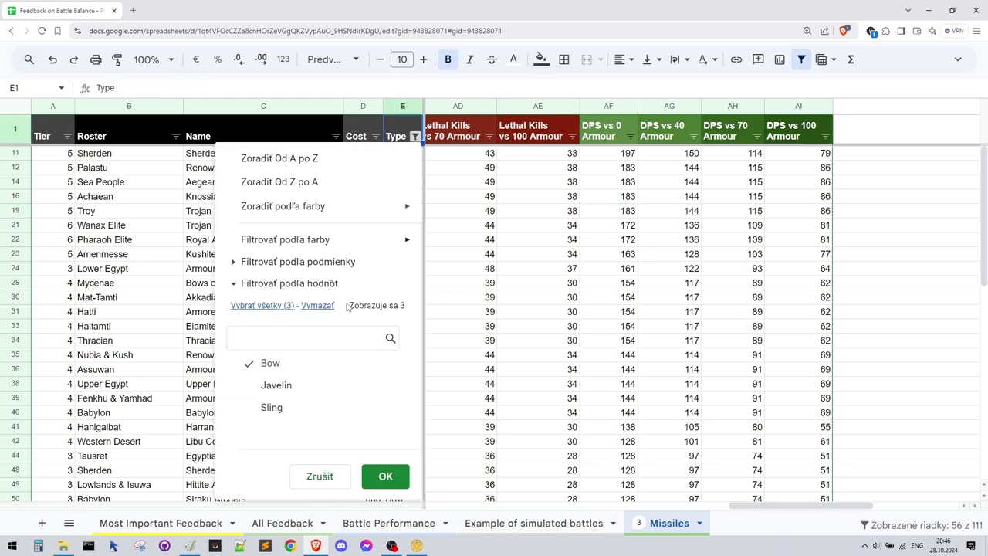
click(301, 385)
click(332, 407)
click(386, 475)
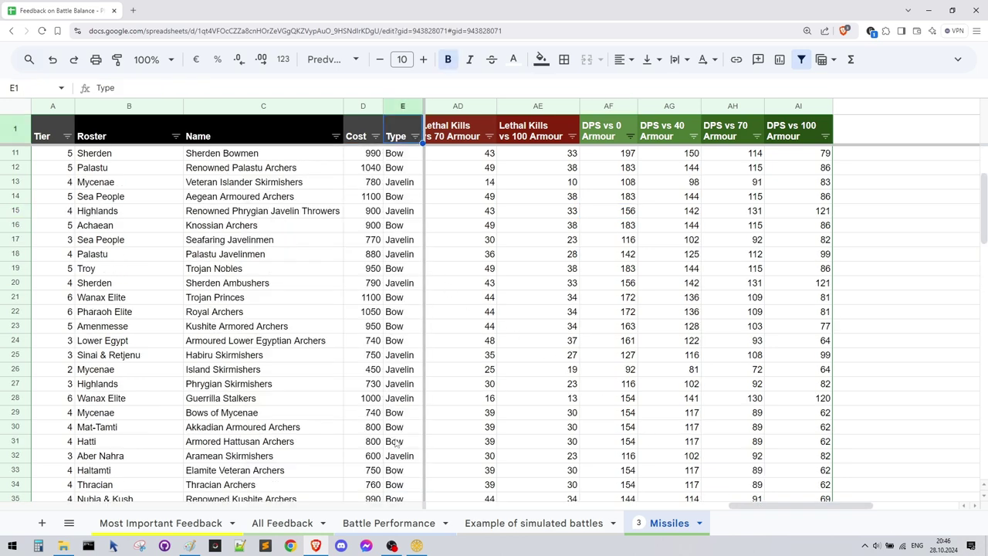
drag(406, 168, 375, 158)
click(374, 199)
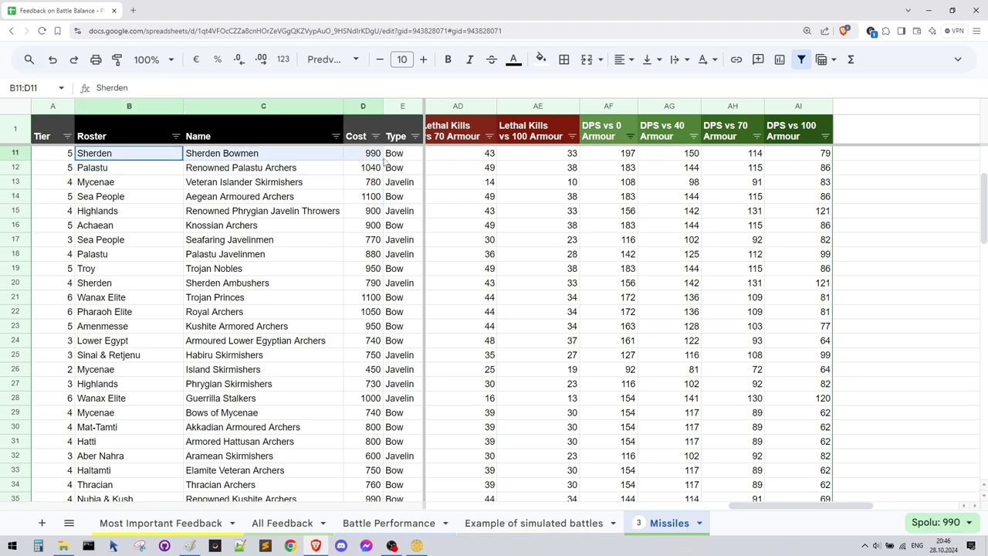
- Switch back to the game, set the player's faction to Sherden and add the Sherden Bowmen to its army
click(417, 545)
click(70, 308)
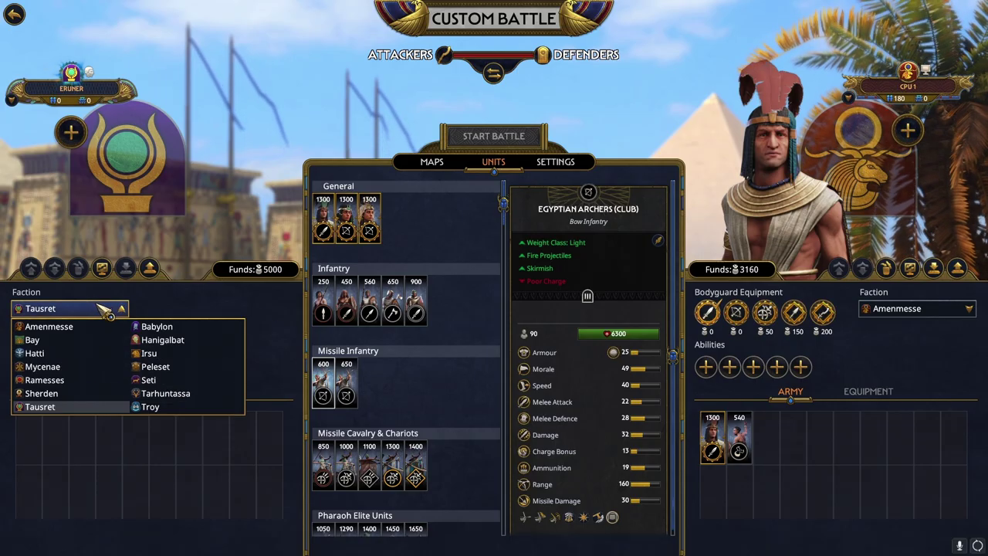
click(65, 394)
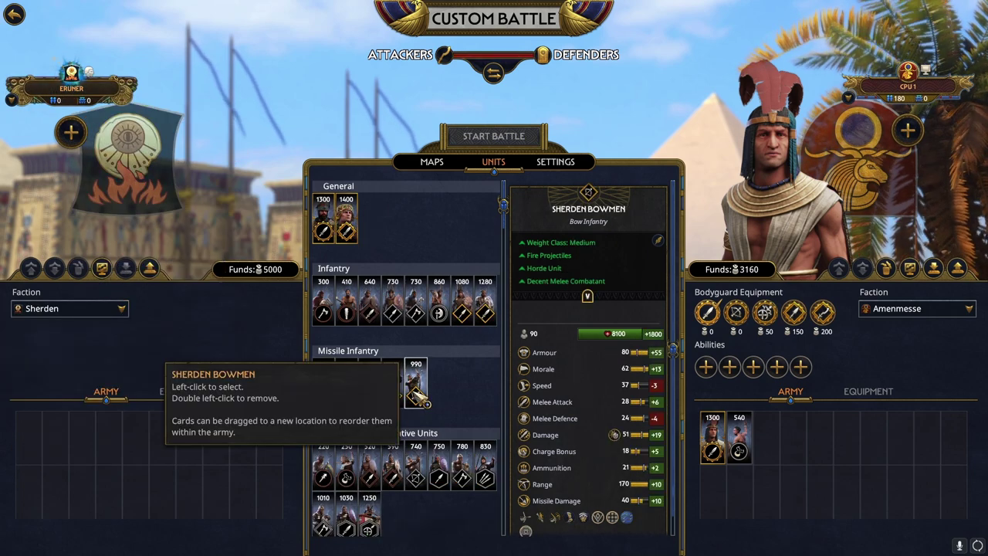
click(416, 390)
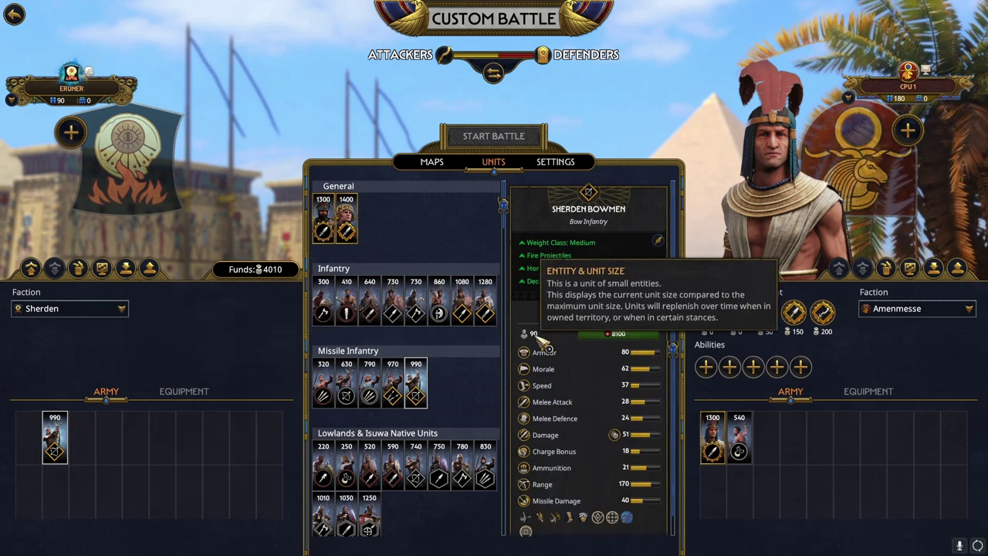
- View the stats of the opponent's Nubian Slingers and of Amenmesse's Ta-Seti Longbowmen, including the longbowmen's unit size
click(748, 438)
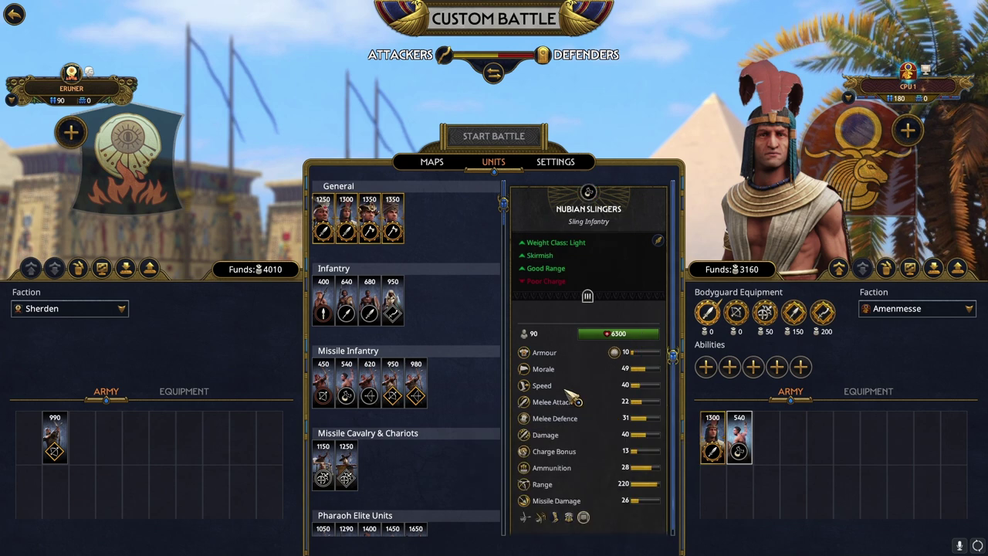
click(419, 380)
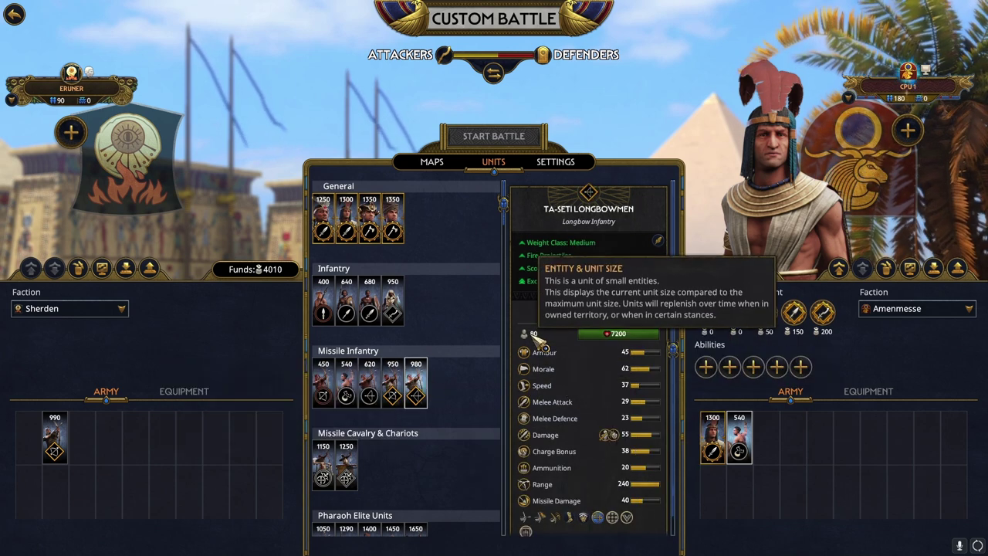
- View the Kushite Armoured Archers' stats, and highlight their roster, name, cost and type in the Missiles spreadsheet
click(392, 380)
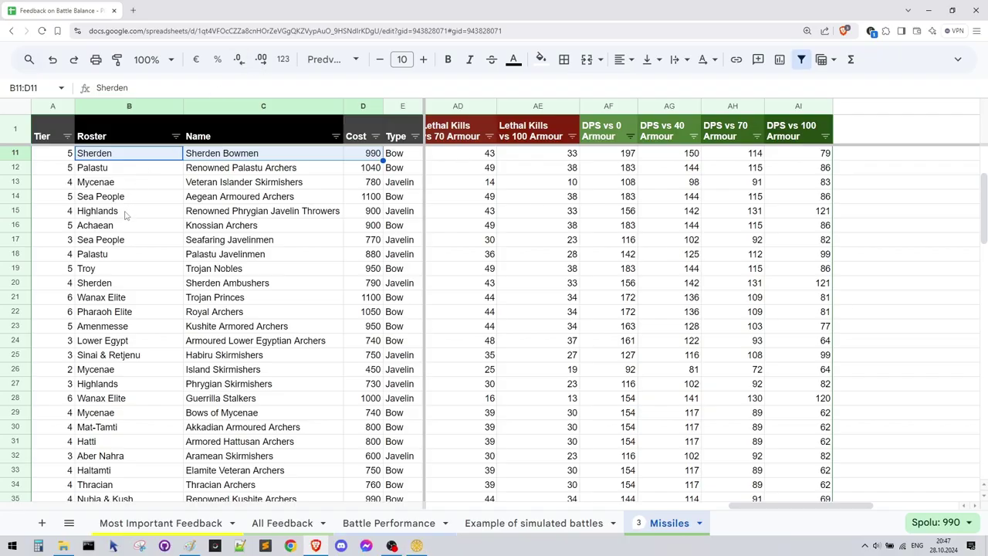
click(119, 222)
click(114, 169)
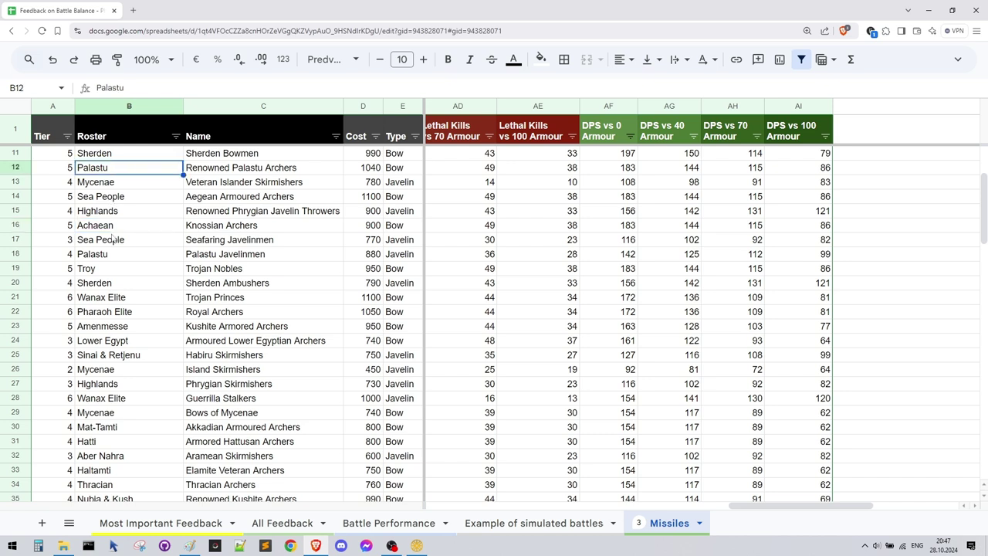
click(109, 285)
drag(112, 329, 399, 336)
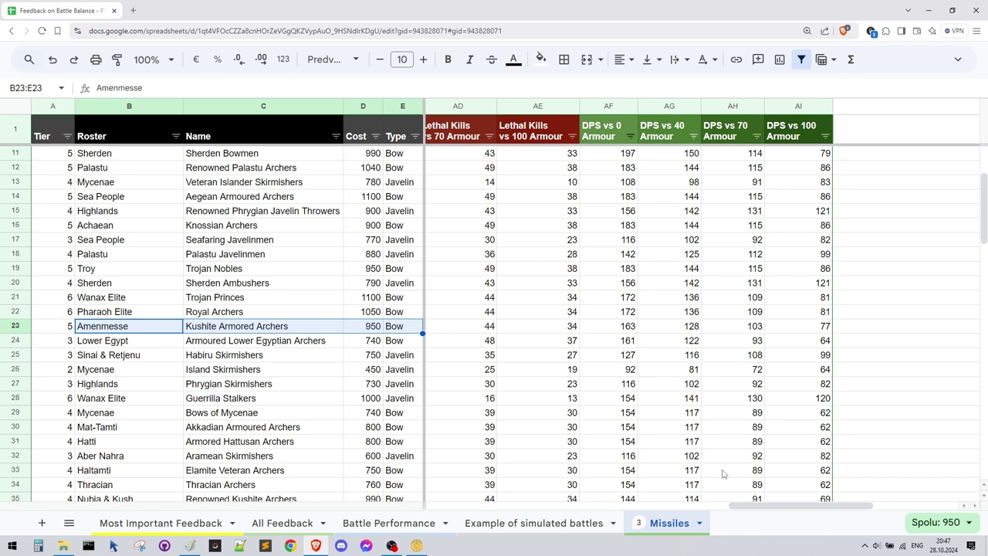
drag(782, 511, 767, 509)
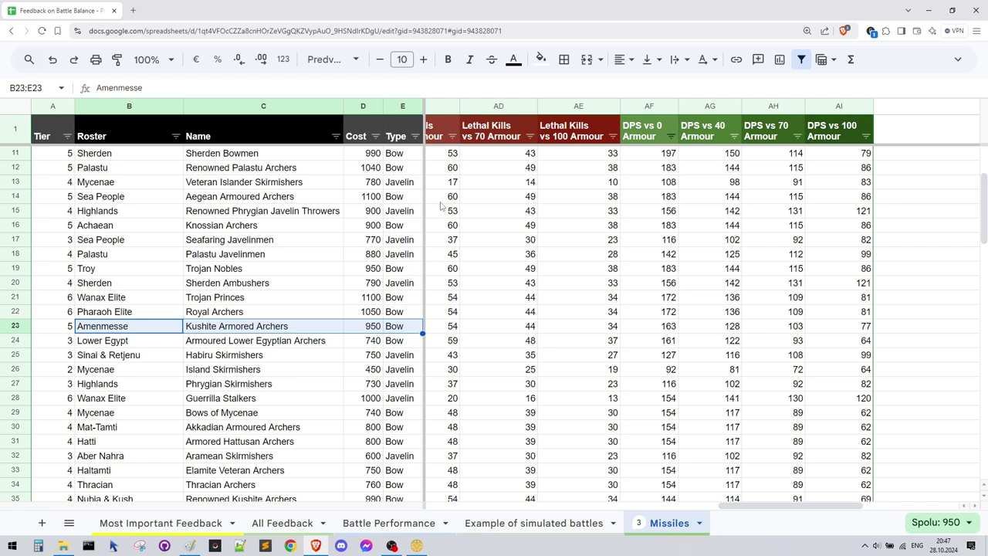
- Switch back to the game and add the two spear infantry units costing 640 and 680 to Amenmesse's army
click(416, 545)
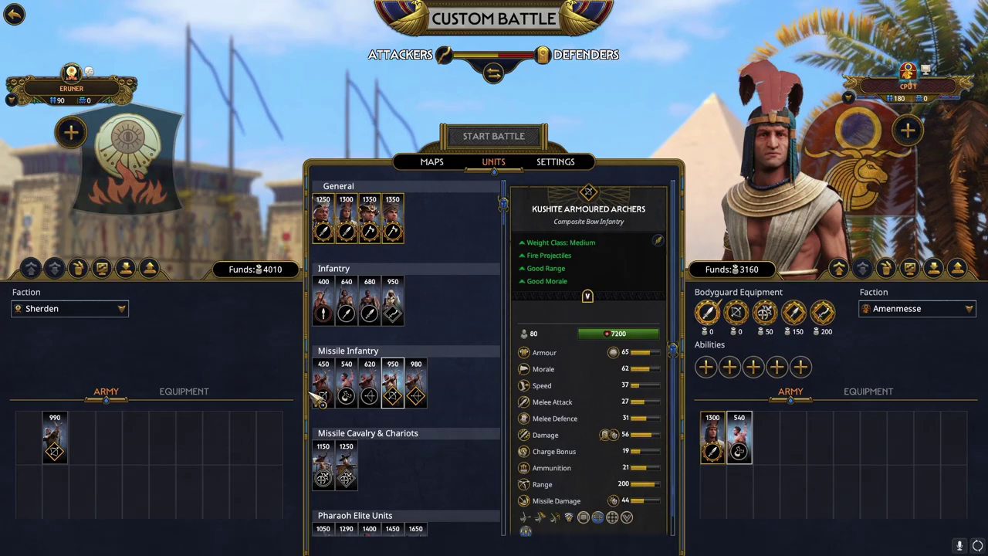
click(357, 317)
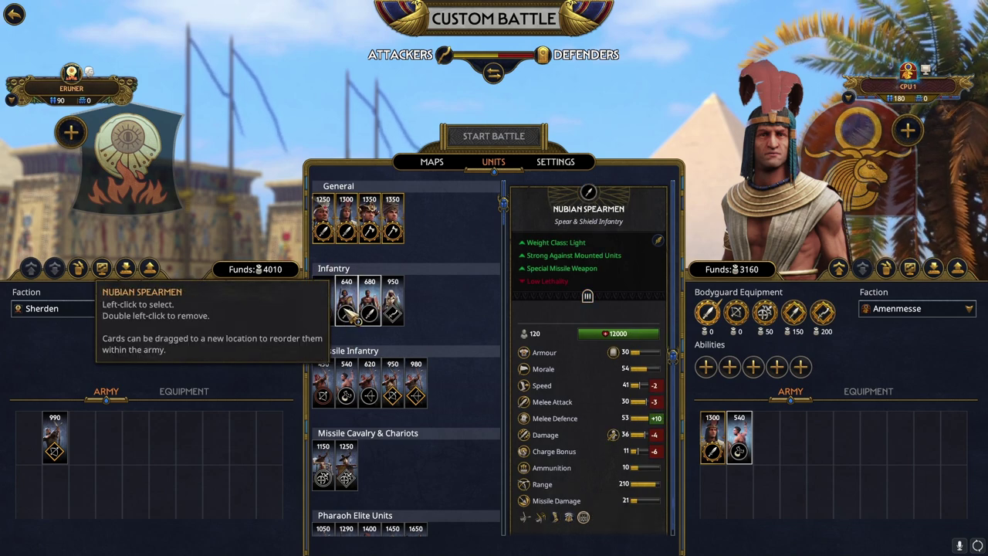
click(348, 308)
click(369, 305)
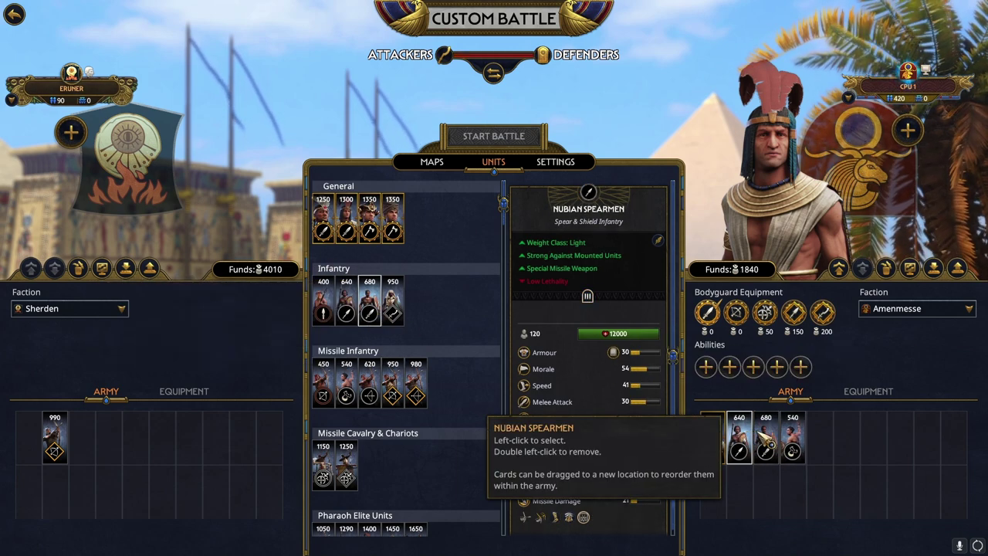
click(400, 307)
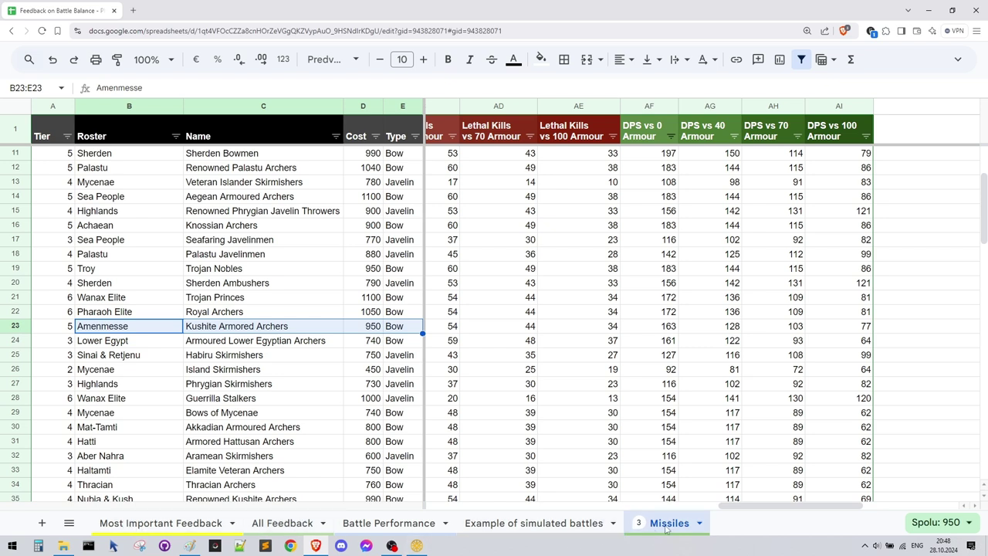
- Switch to the Missiles spreadsheet and examine the Kushite Armored Archers' DPS vs 70 and 100 Armour, plus the dueling, spamming and base stat columns
click(751, 329)
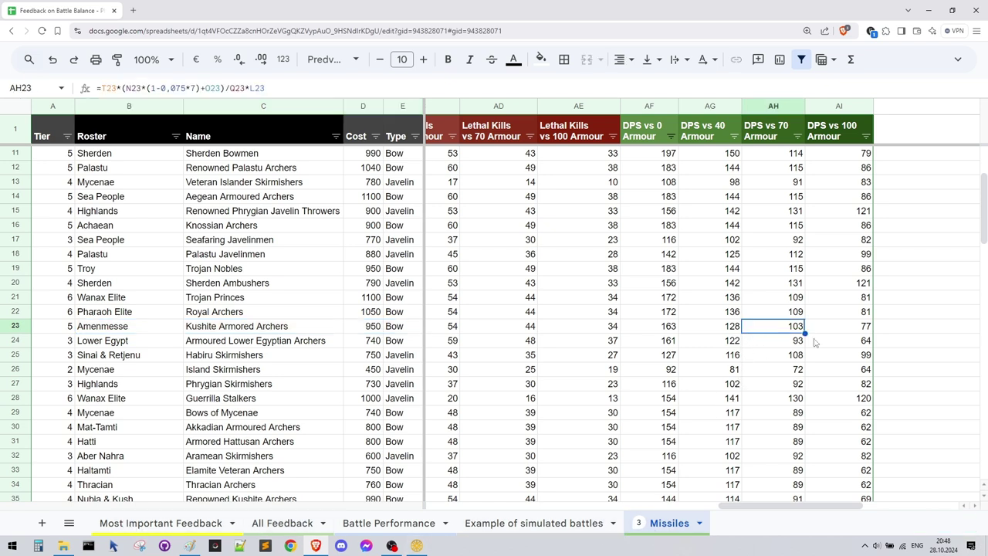
click(838, 330)
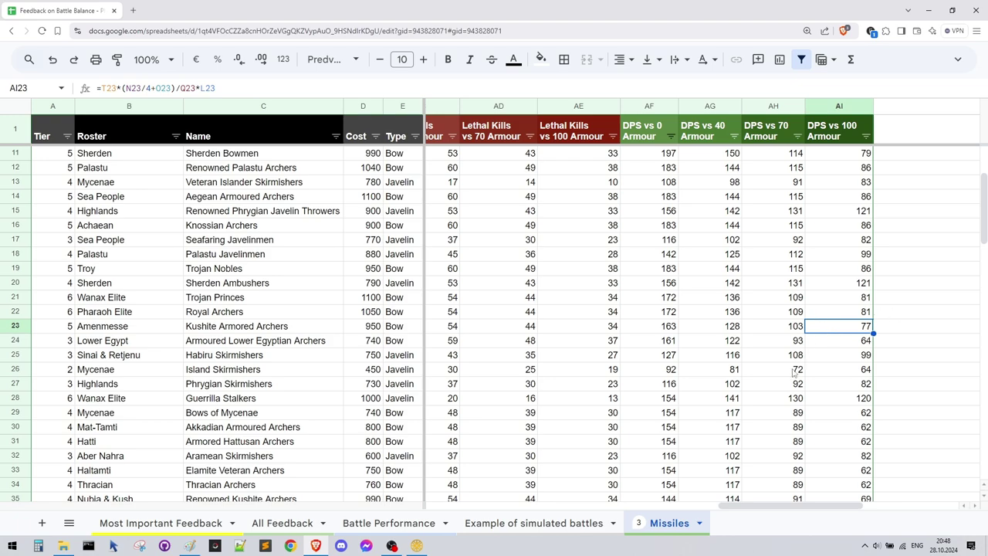
scroll(795, 373, up, 3)
drag(782, 505, 494, 502)
scroll(514, 432, up, 1)
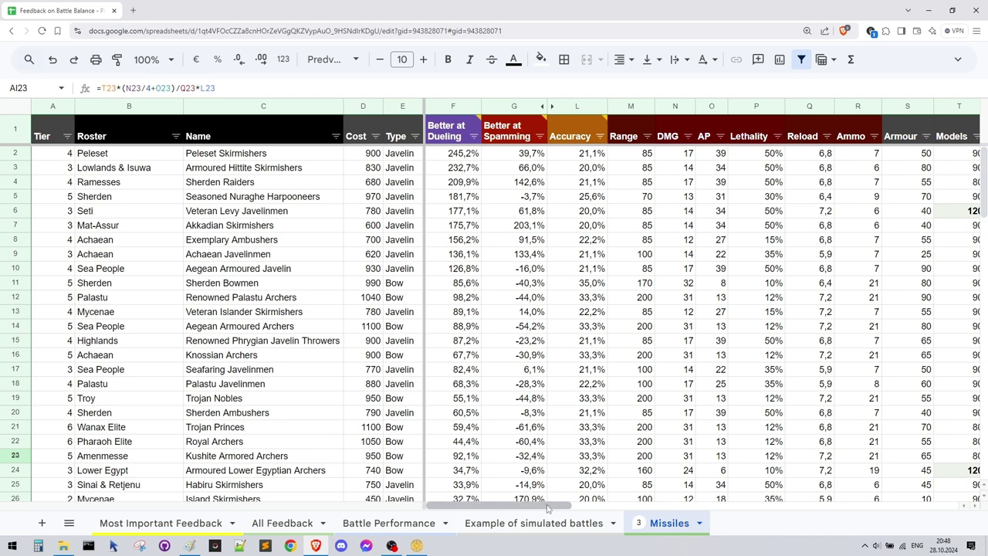